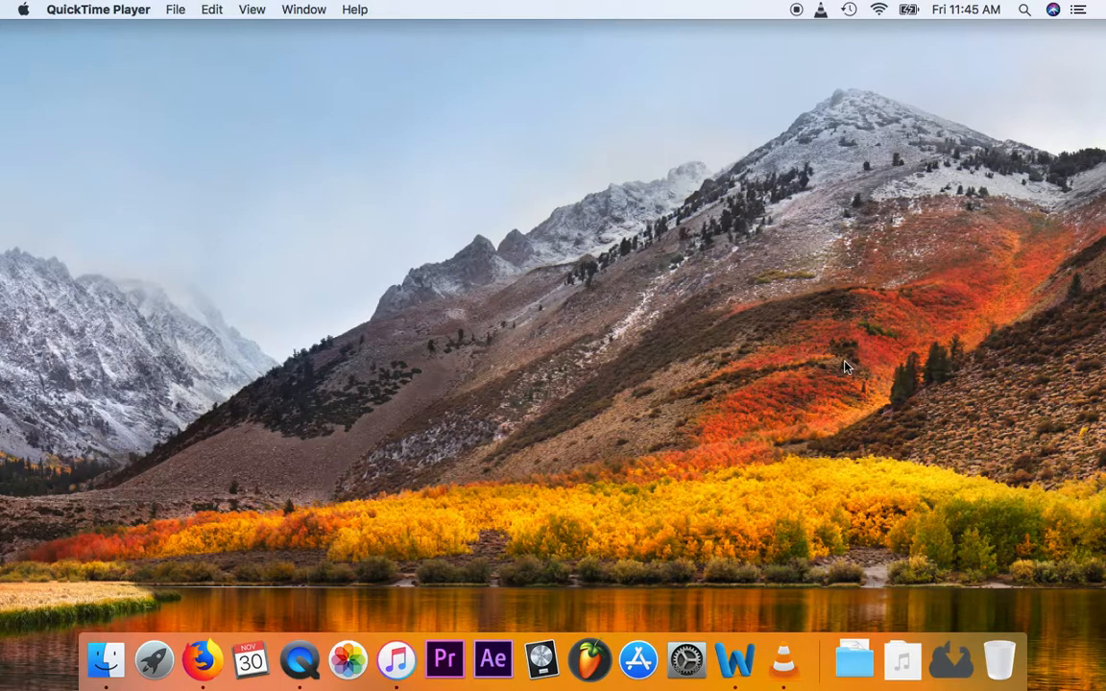
# Switch to Firefox and look over the installed themes on the WordPress Themes page
pyautogui.click(203, 660)
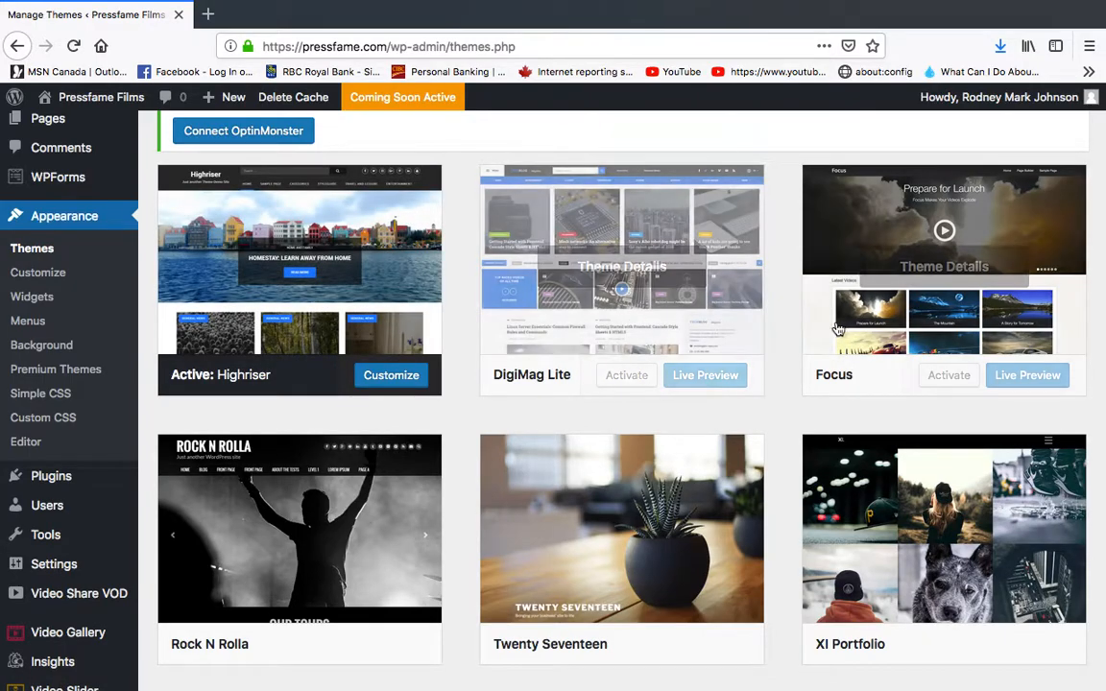
pyautogui.scroll(2, 877, 329)
pyautogui.scroll(-6, 879, 340)
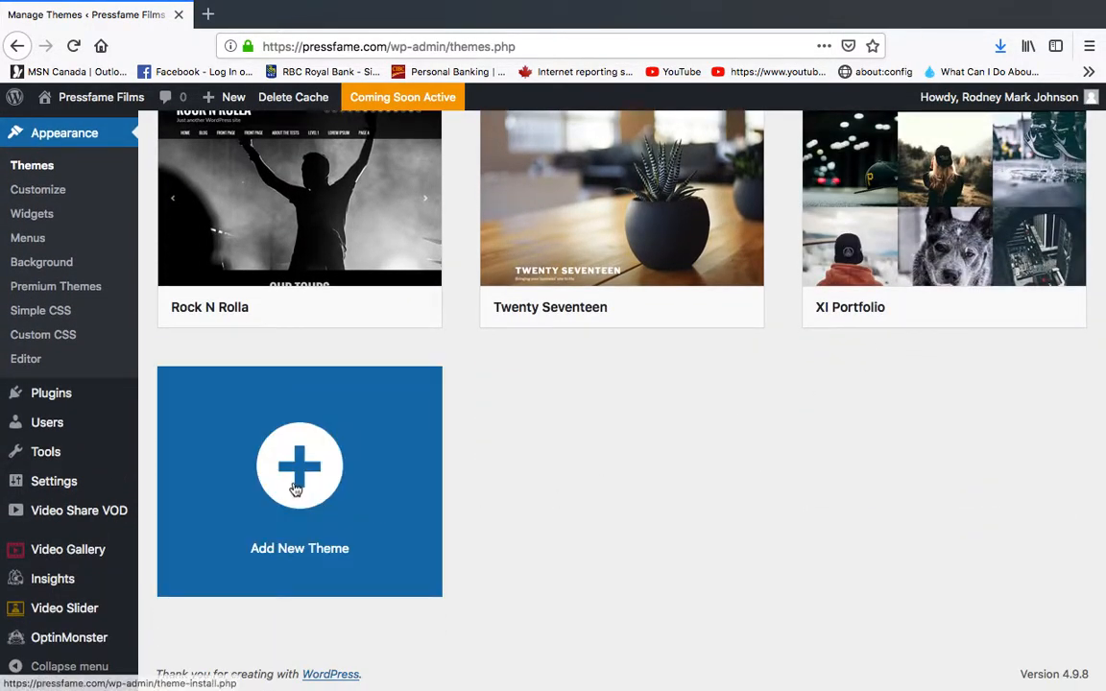
pyautogui.scroll(5, 901, 452)
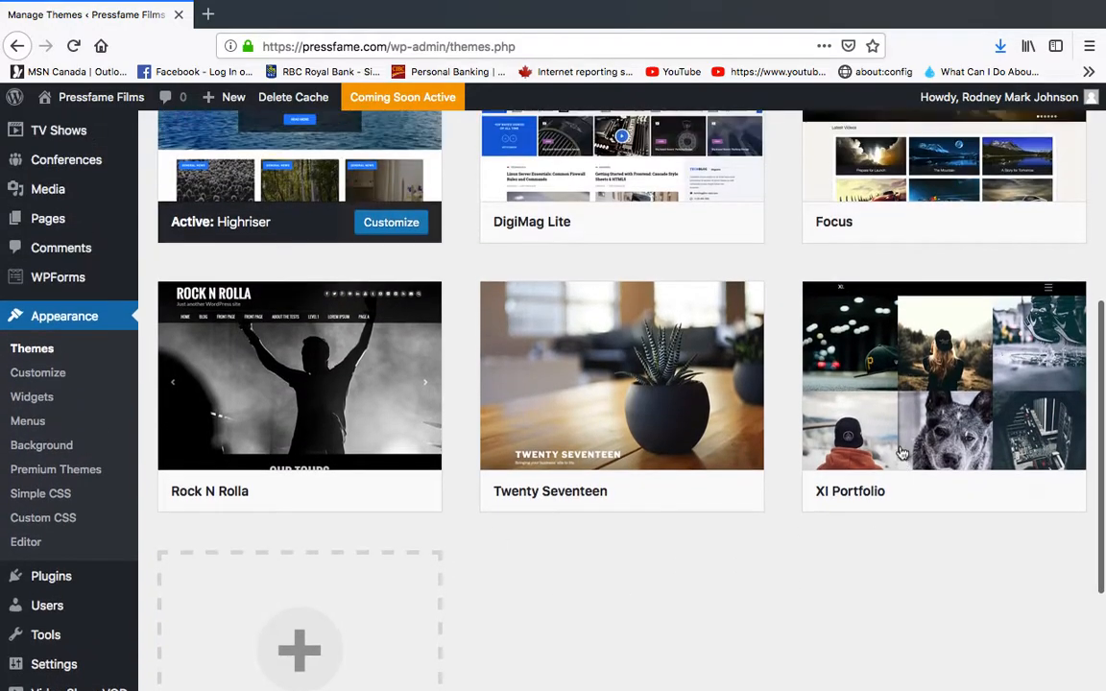
pyautogui.scroll(1, 897, 447)
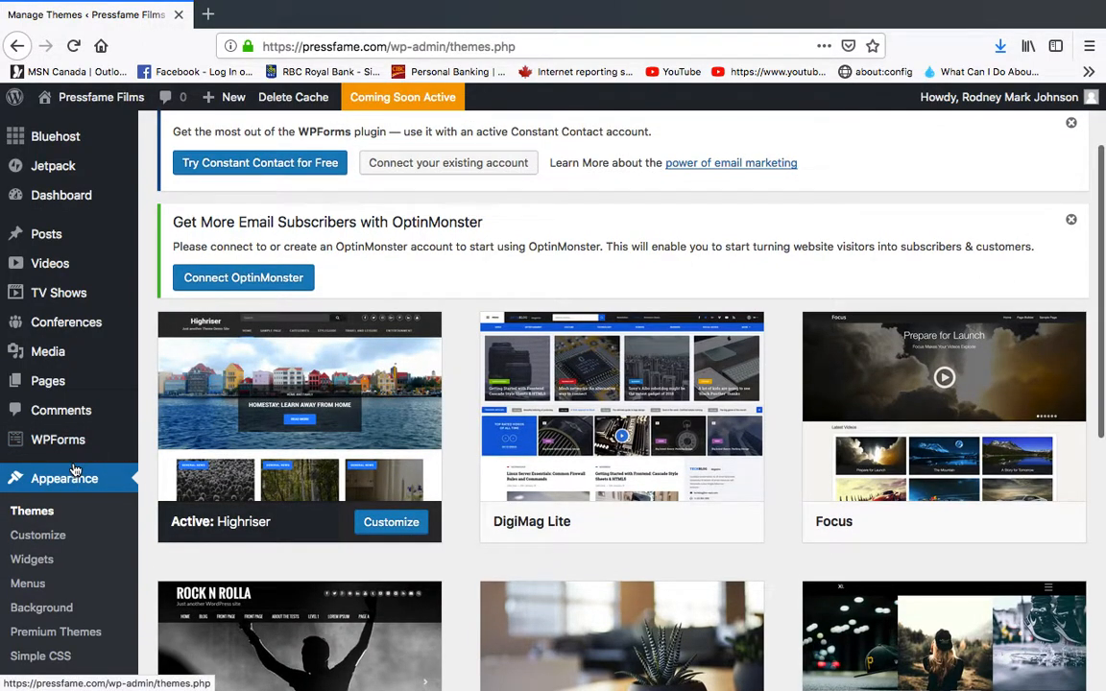
# Open the list of installed plugins in the WordPress admin
pyautogui.moveTo(85, 457)
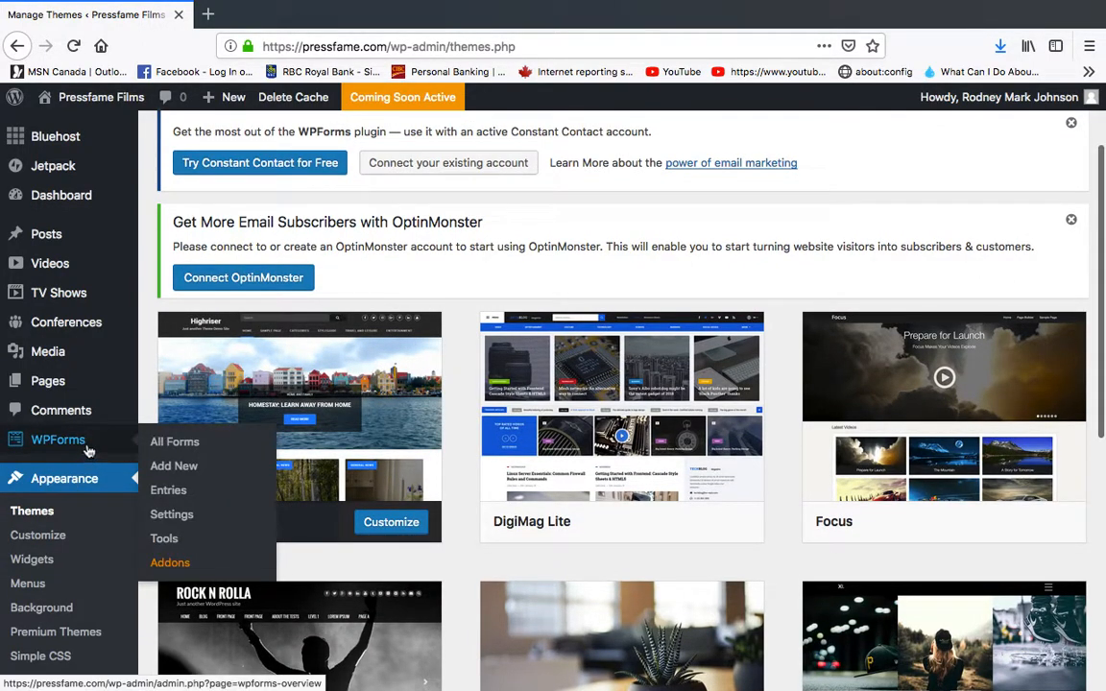
pyautogui.scroll(-3, 85, 451)
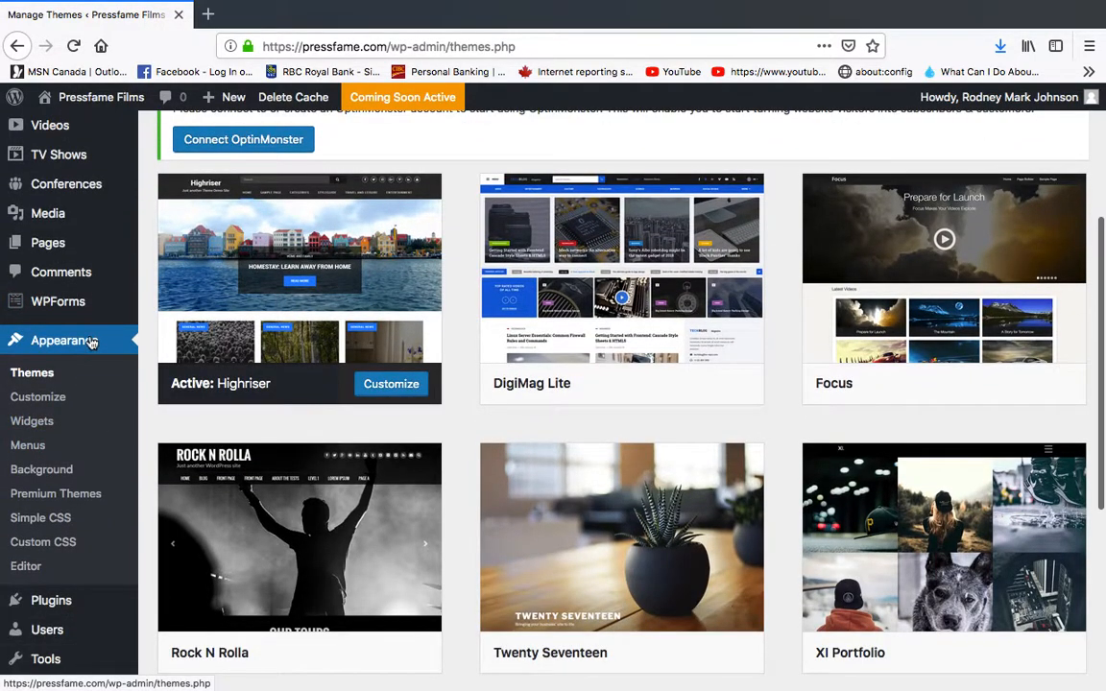
pyautogui.scroll(-1, 77, 341)
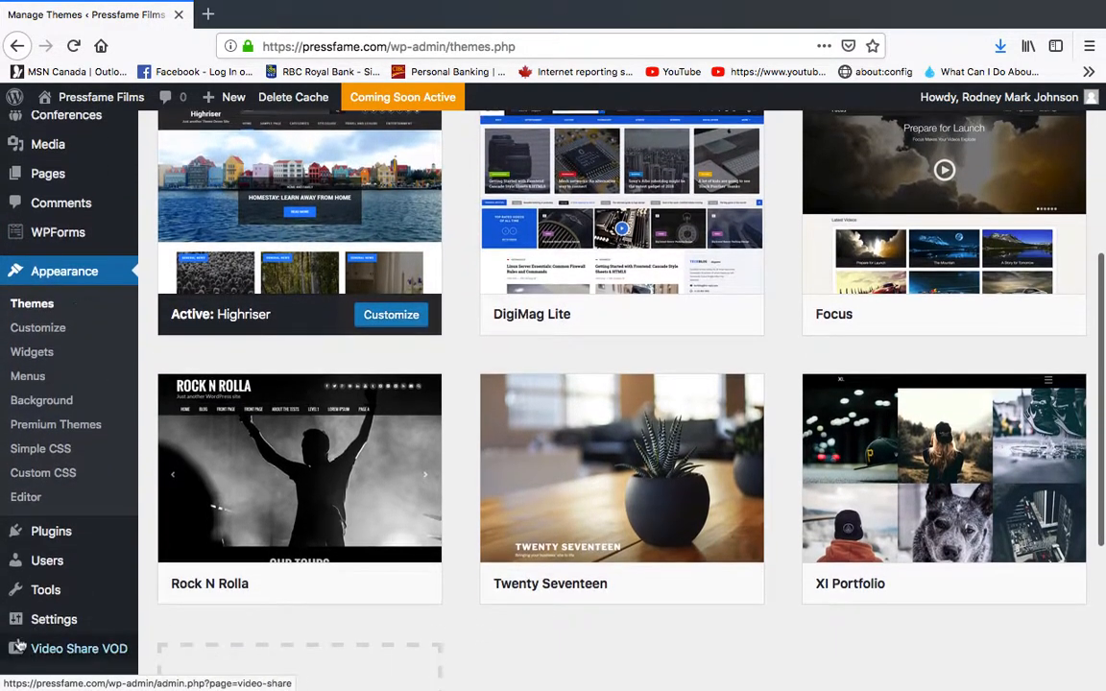
pyautogui.click(55, 543)
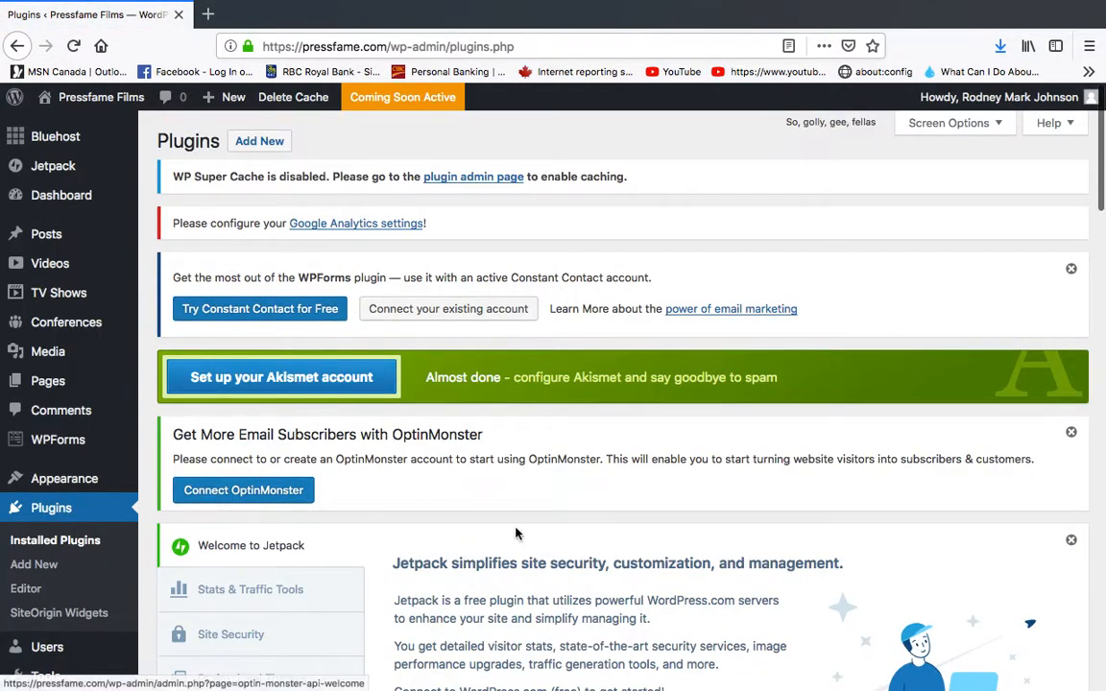
# Review the installed plugins and their descriptions, from Akismet Anti-Spam down to WP Video Lightbox
pyautogui.scroll(-10, 514, 531)
pyautogui.scroll(-2, 489, 542)
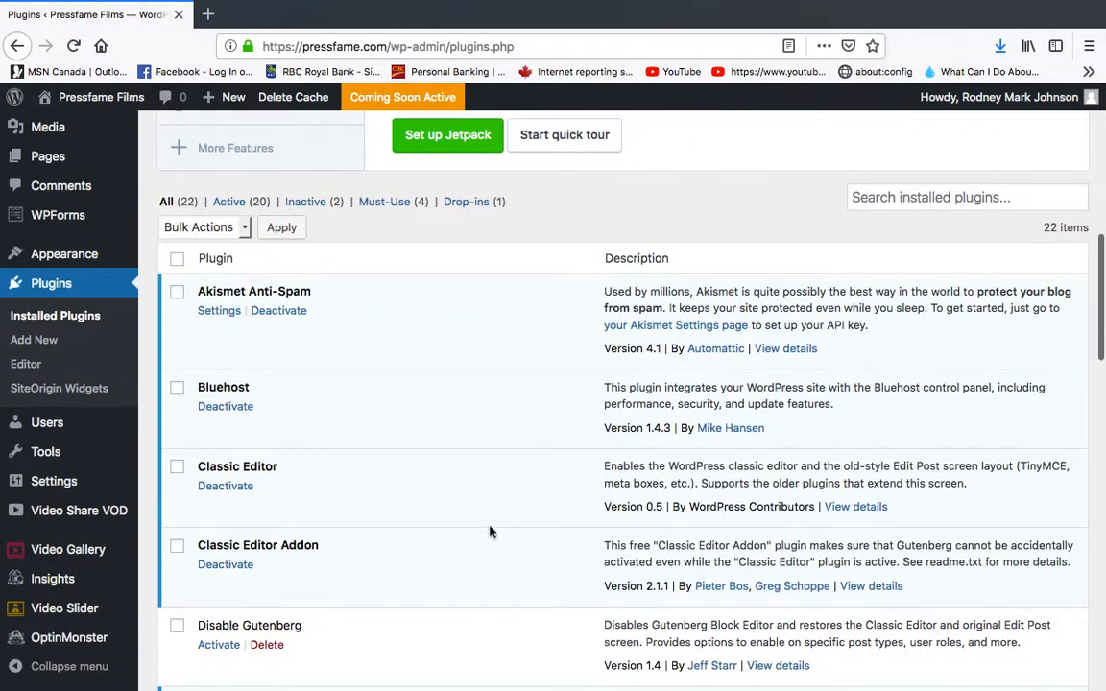
pyautogui.scroll(-4, 489, 526)
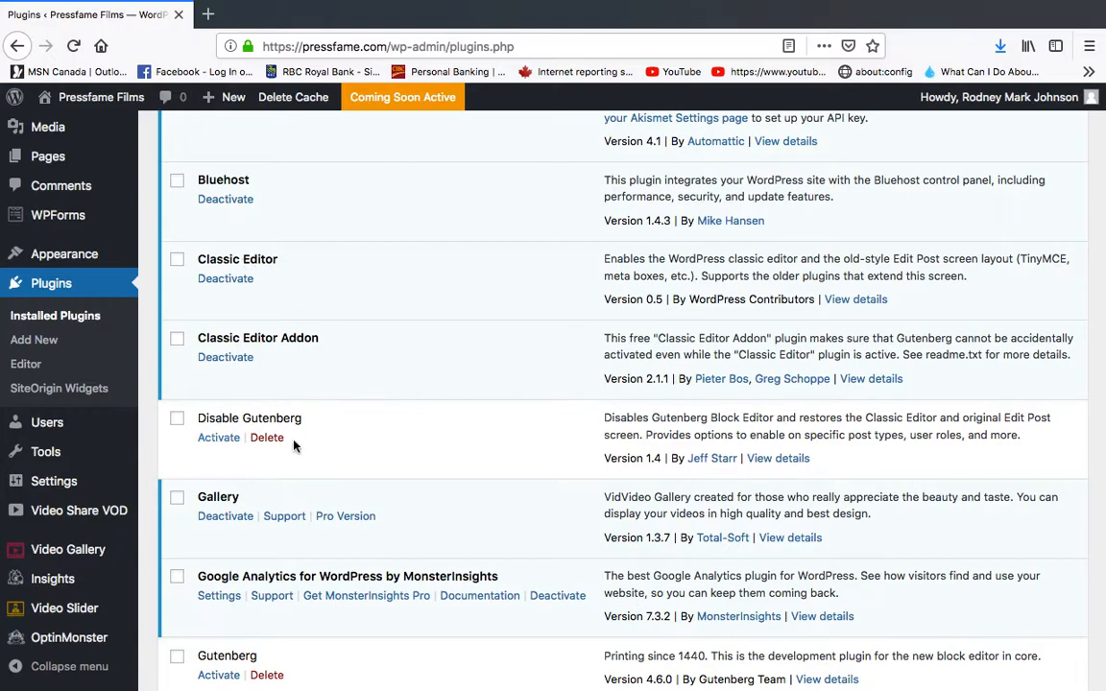
pyautogui.scroll(-5, 425, 464)
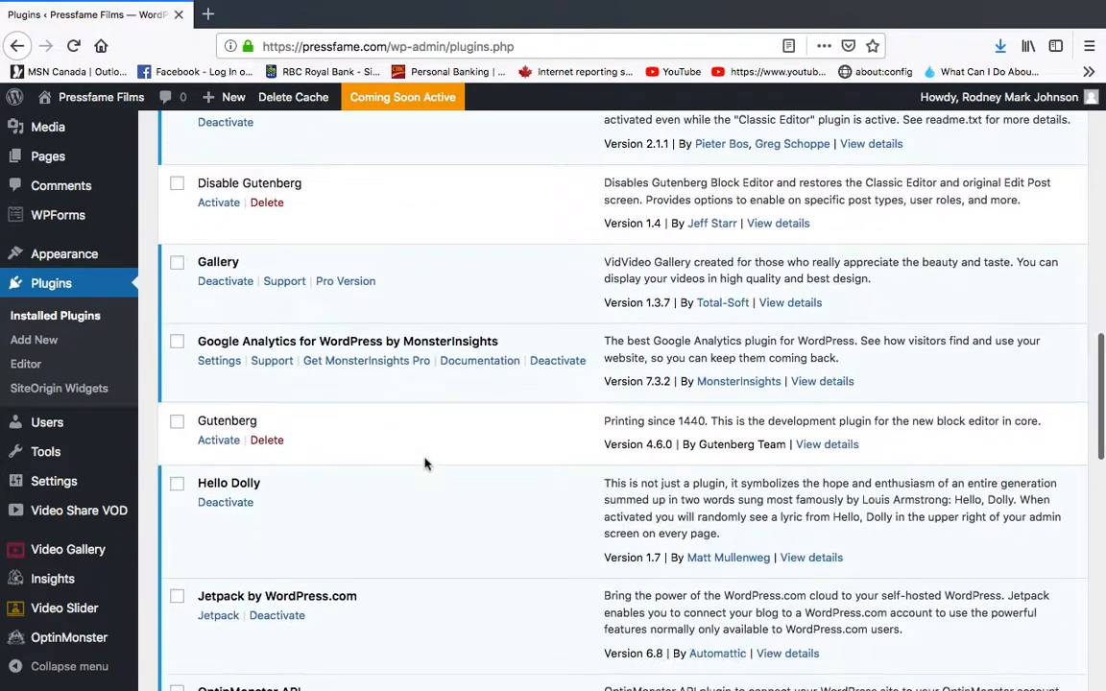
pyautogui.scroll(-6, 426, 464)
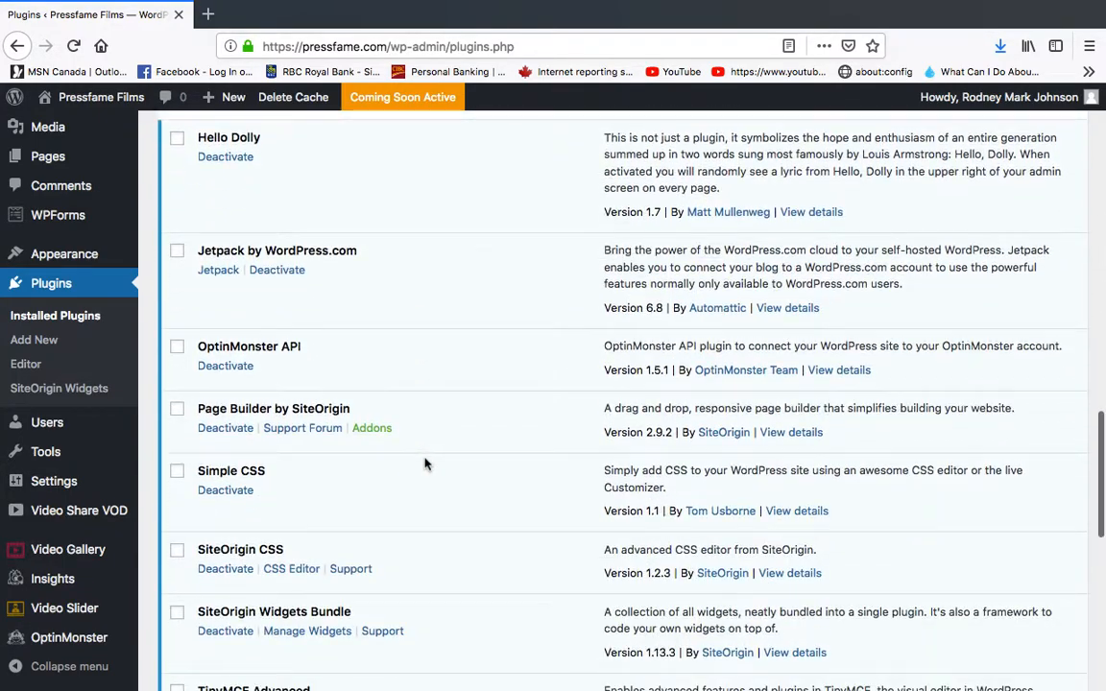
pyautogui.scroll(-2, 425, 464)
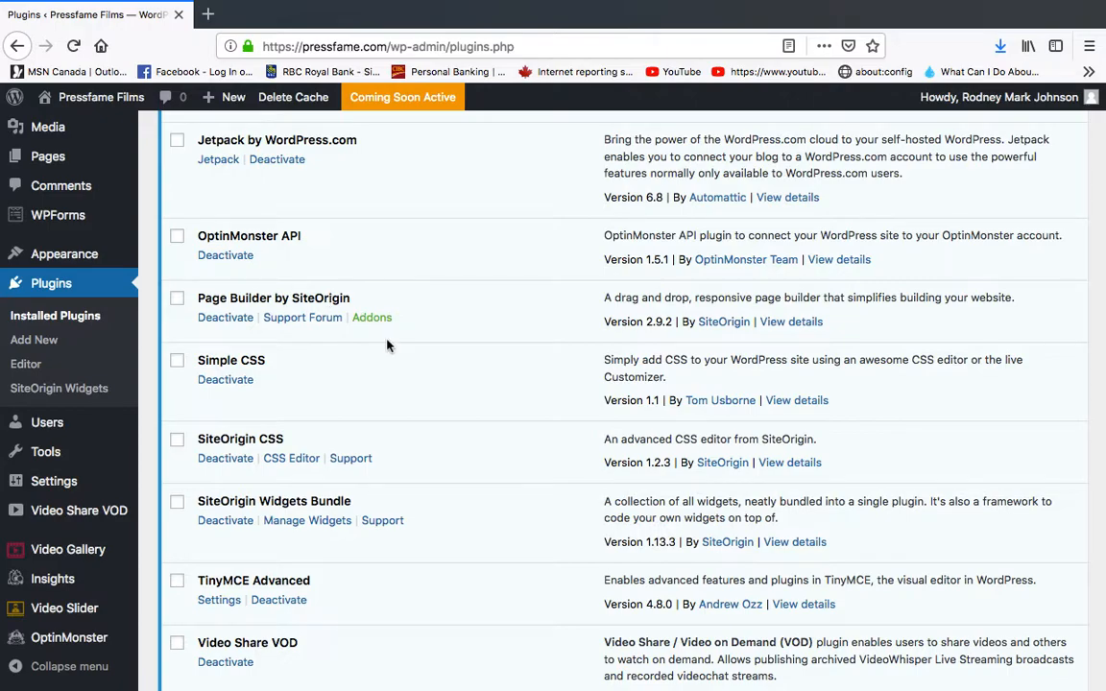
pyautogui.scroll(-2, 388, 345)
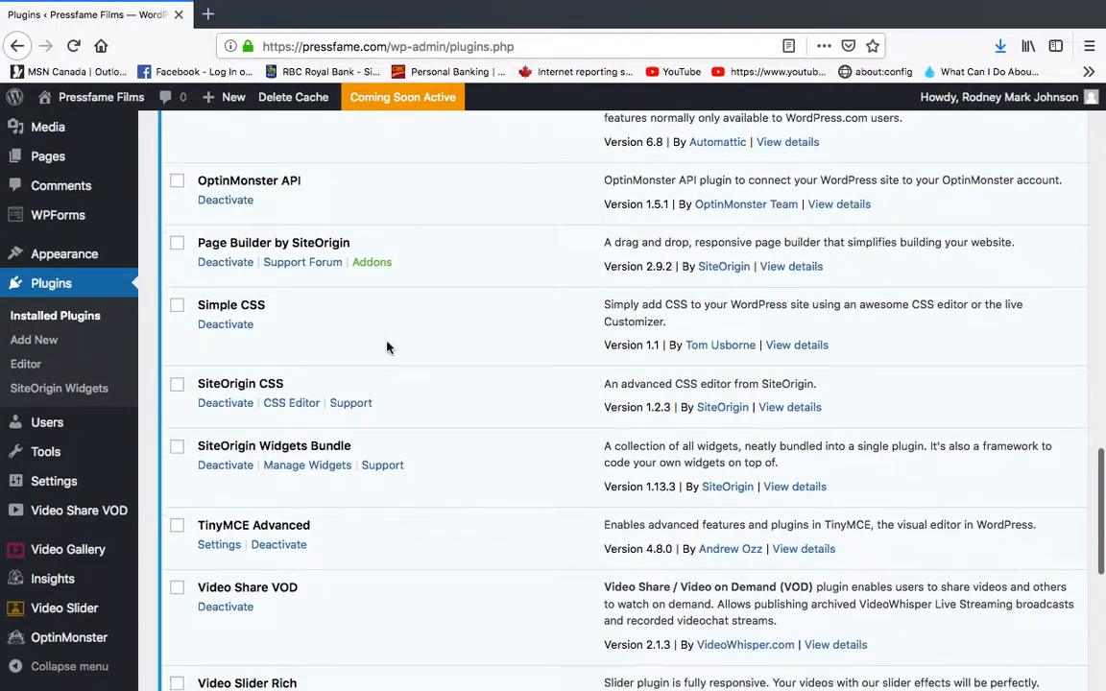
pyautogui.scroll(-2, 386, 349)
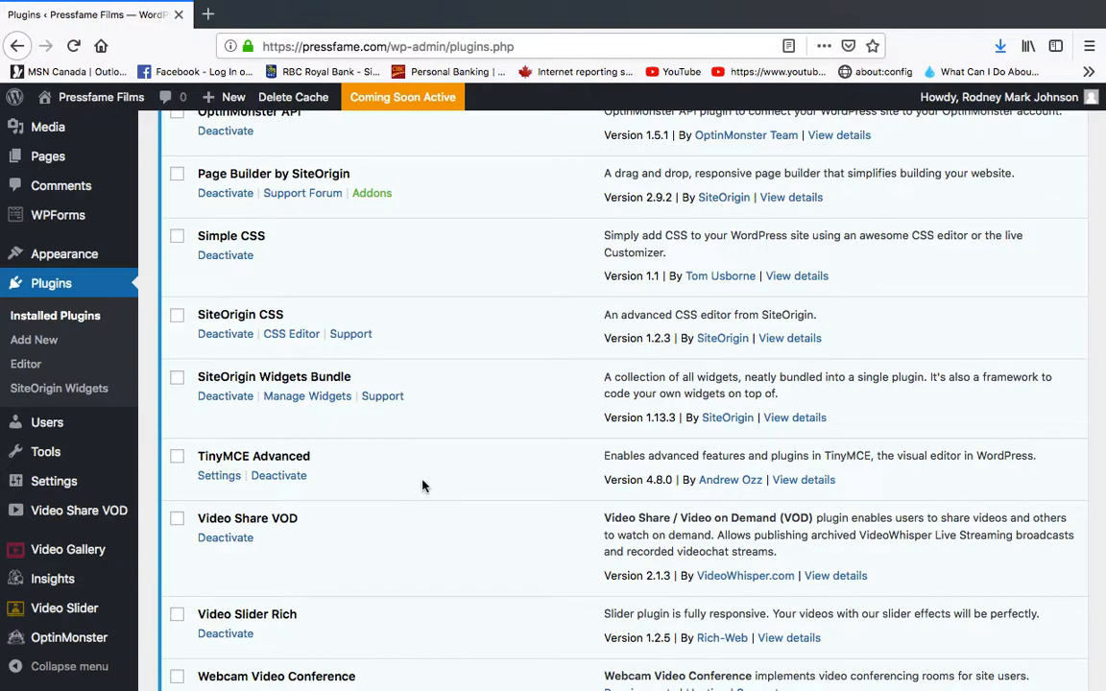
pyautogui.scroll(1, 420, 489)
pyautogui.scroll(1, 419, 492)
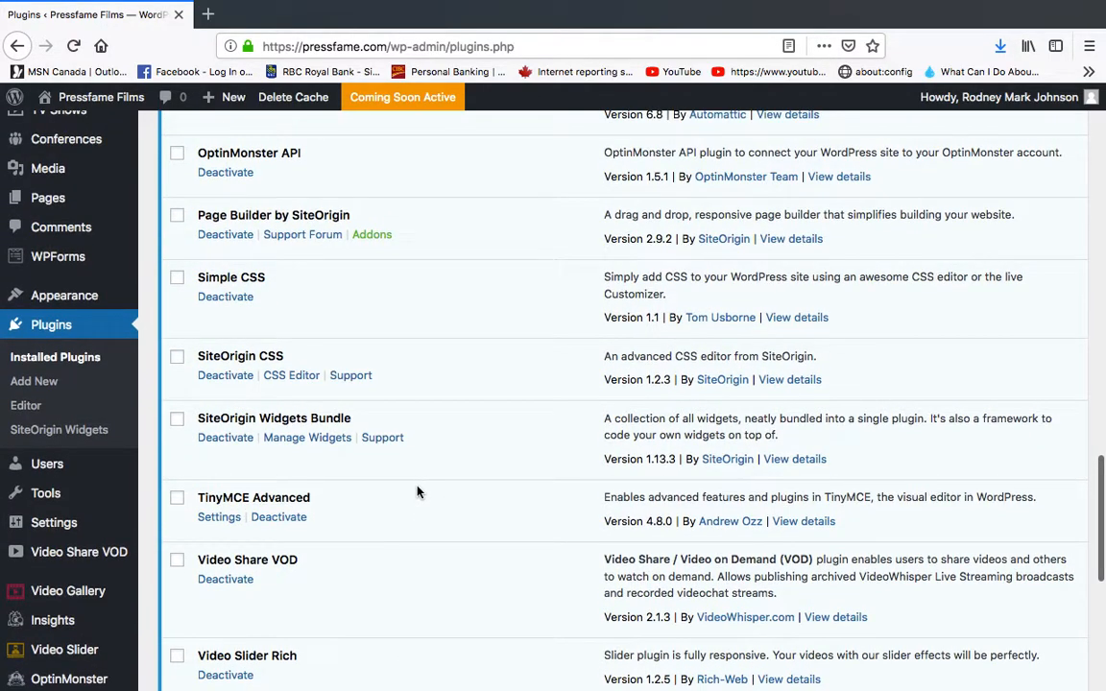
pyautogui.scroll(-5, 418, 491)
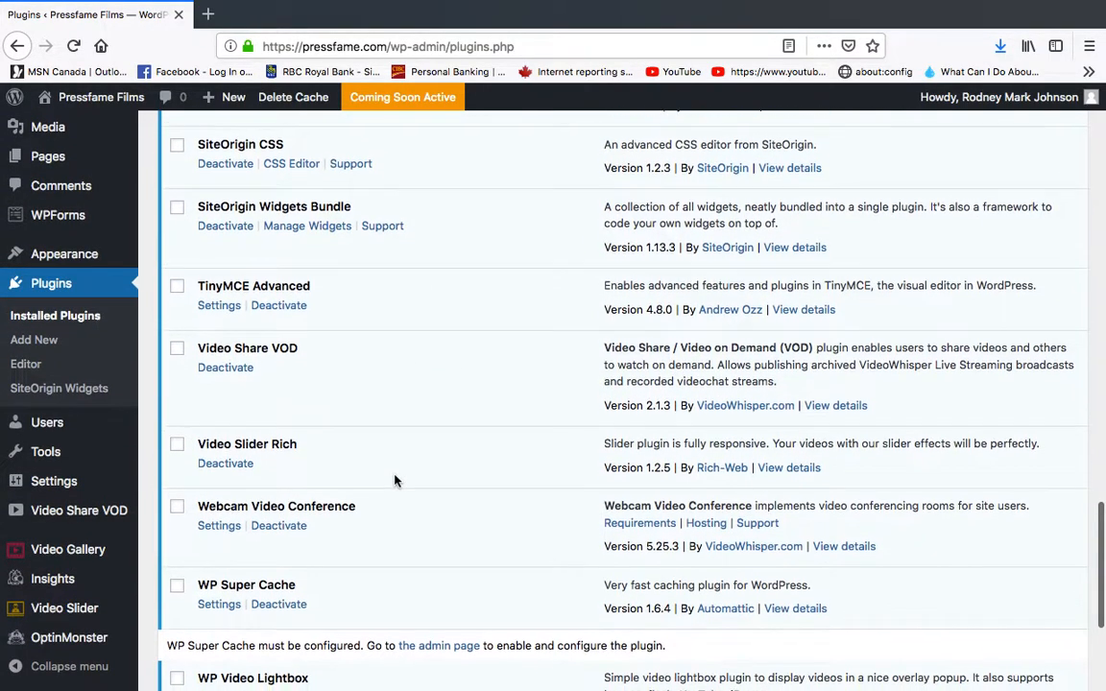
pyautogui.scroll(-1, 394, 480)
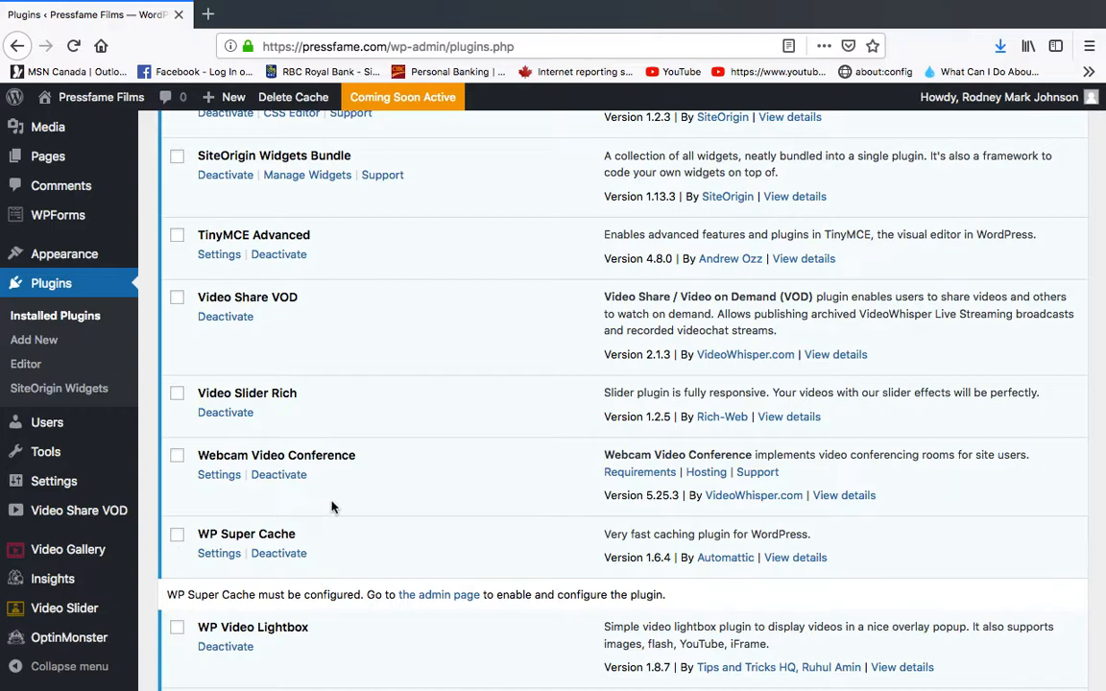
pyautogui.scroll(-3, 450, 479)
pyautogui.scroll(7, 449, 479)
pyautogui.scroll(2, 450, 479)
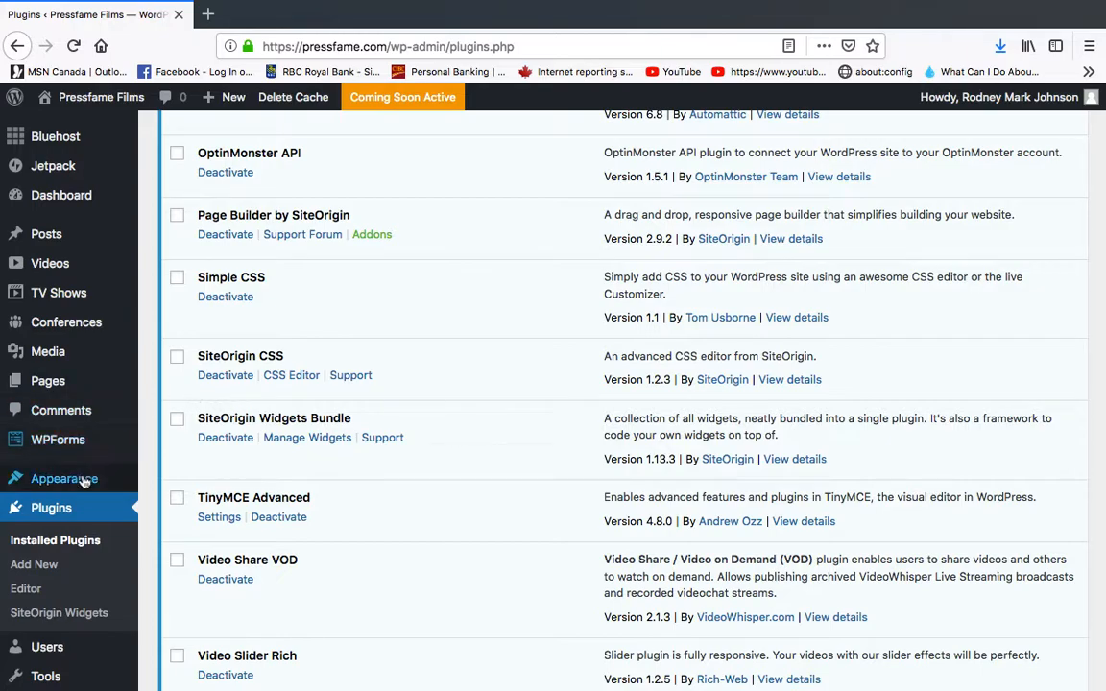
# Open the Widgets page and delete the Categories widget from the Sidebar Main area
pyautogui.moveTo(71, 489)
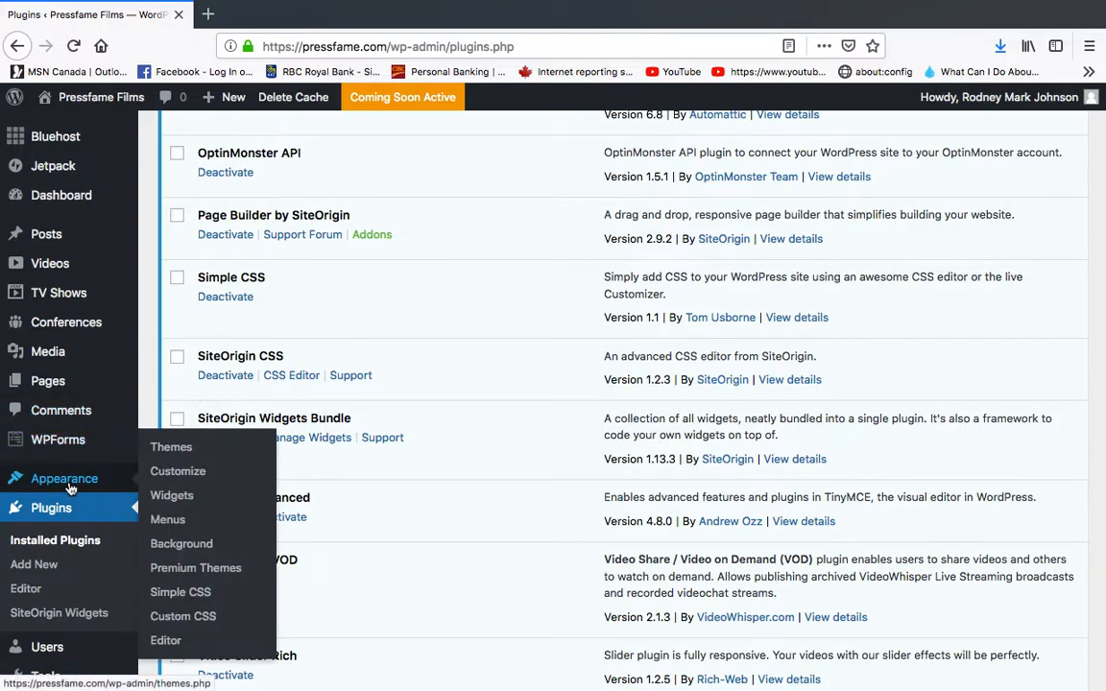
pyautogui.click(180, 502)
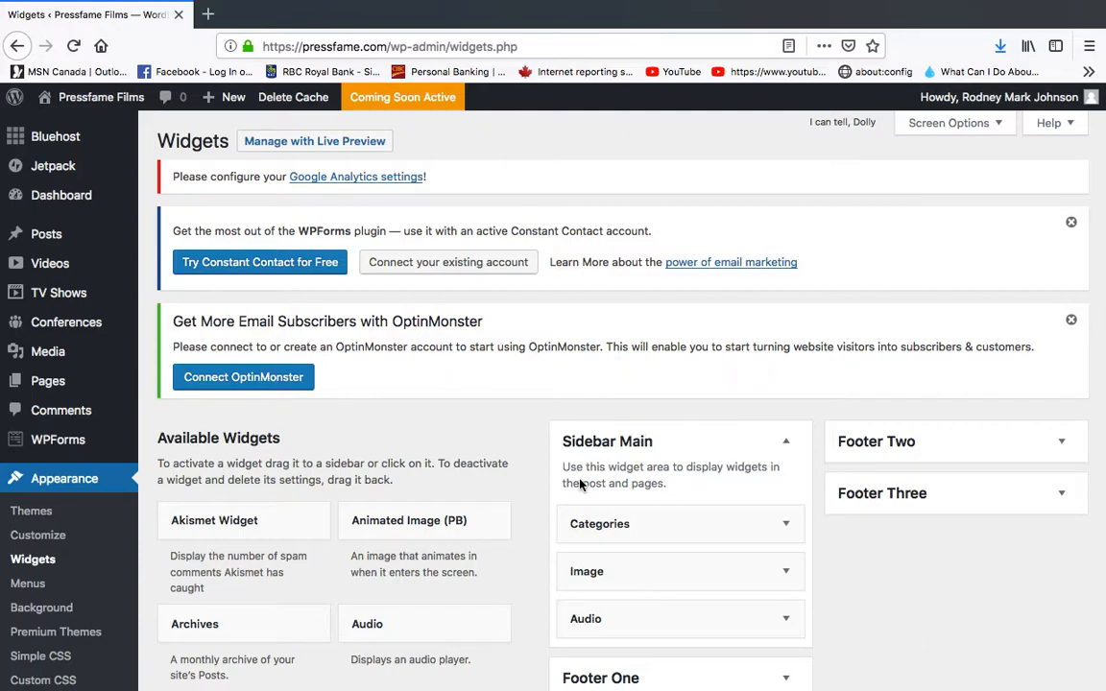
pyautogui.scroll(-3, 836, 587)
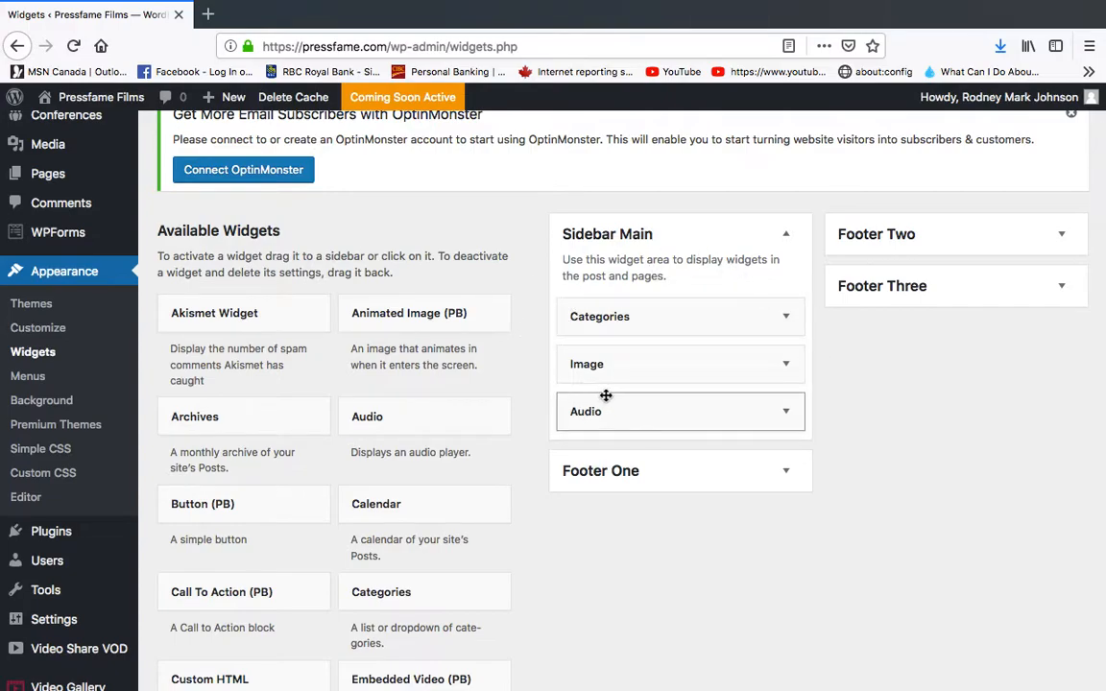
pyautogui.click(788, 317)
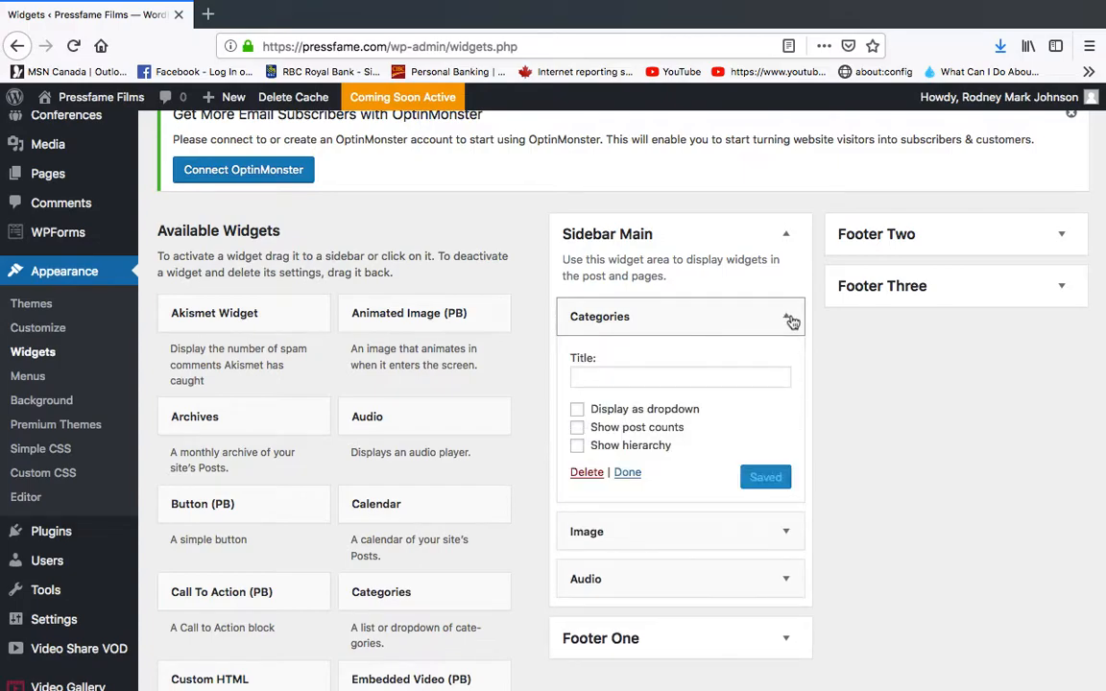
pyautogui.click(590, 474)
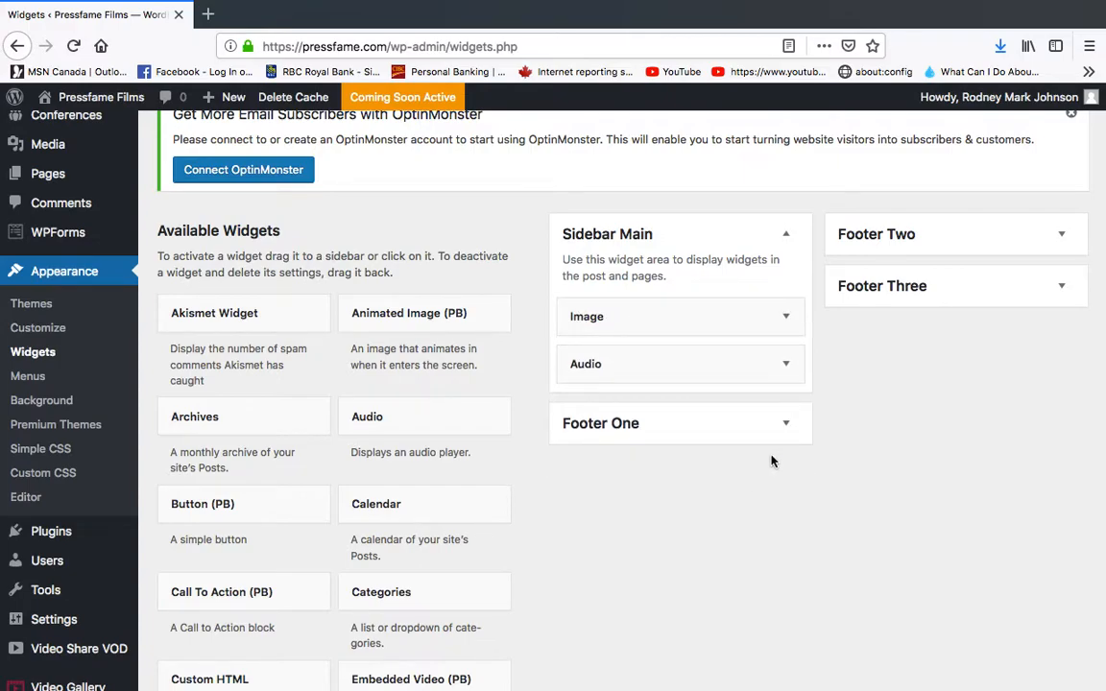
# Delete the Image and Audio widgets from the Sidebar Main area
pyautogui.click(788, 325)
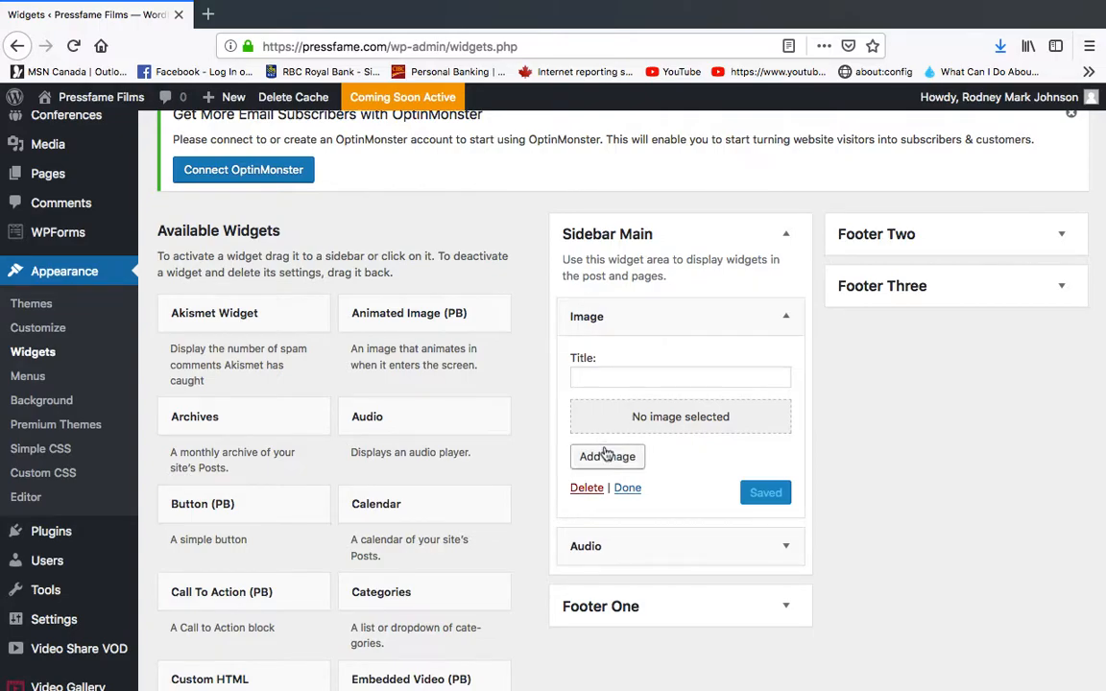
pyautogui.click(588, 489)
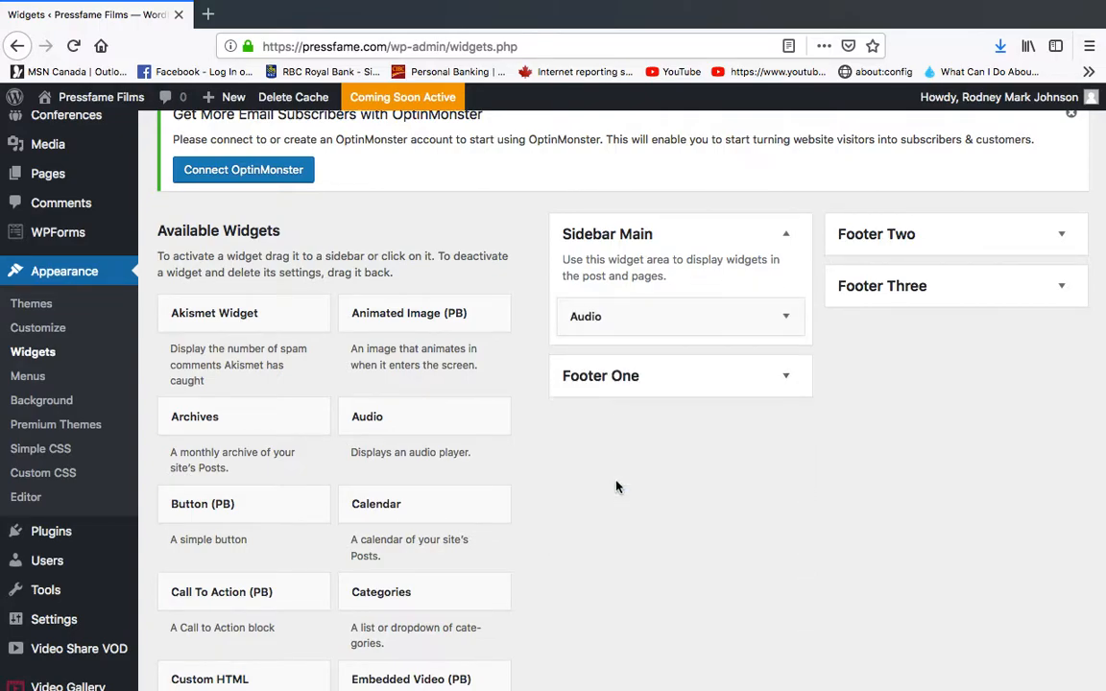
pyautogui.click(788, 323)
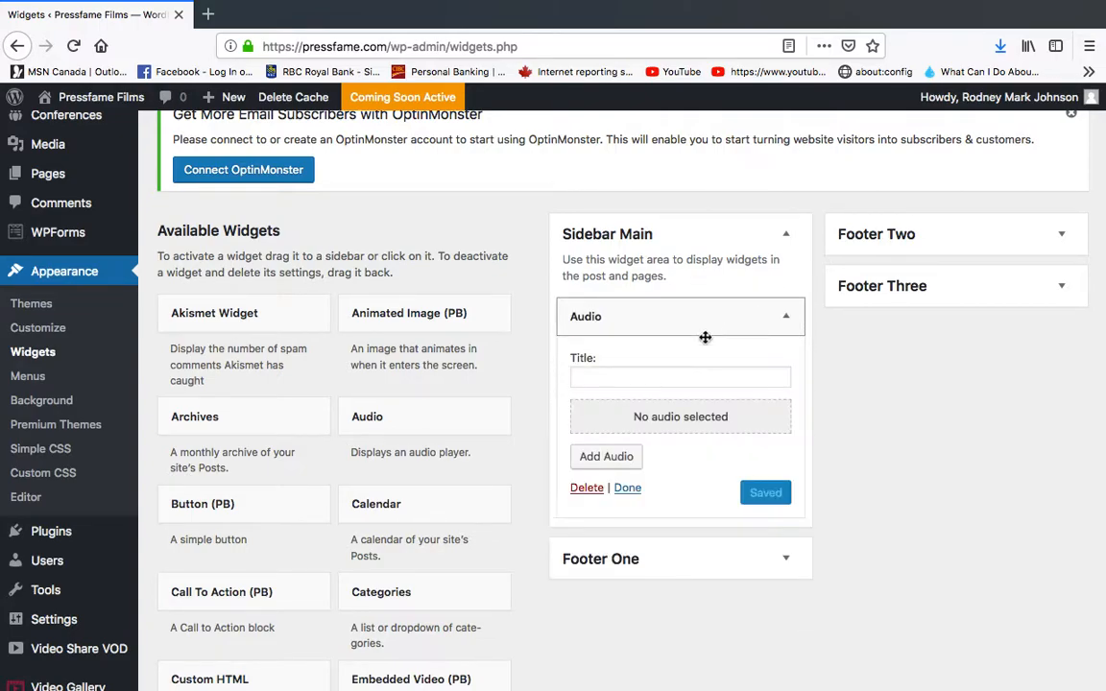
pyautogui.click(588, 489)
pyautogui.click(587, 489)
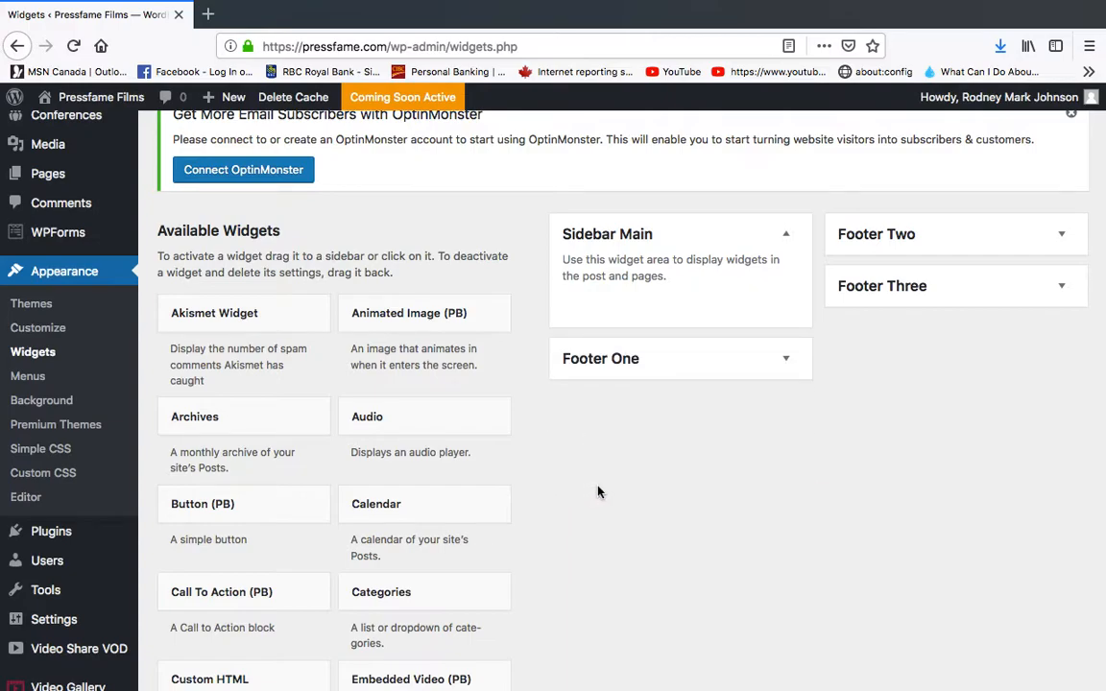
# Expand the Footer One area and delete its Button (PB) widget
pyautogui.click(785, 361)
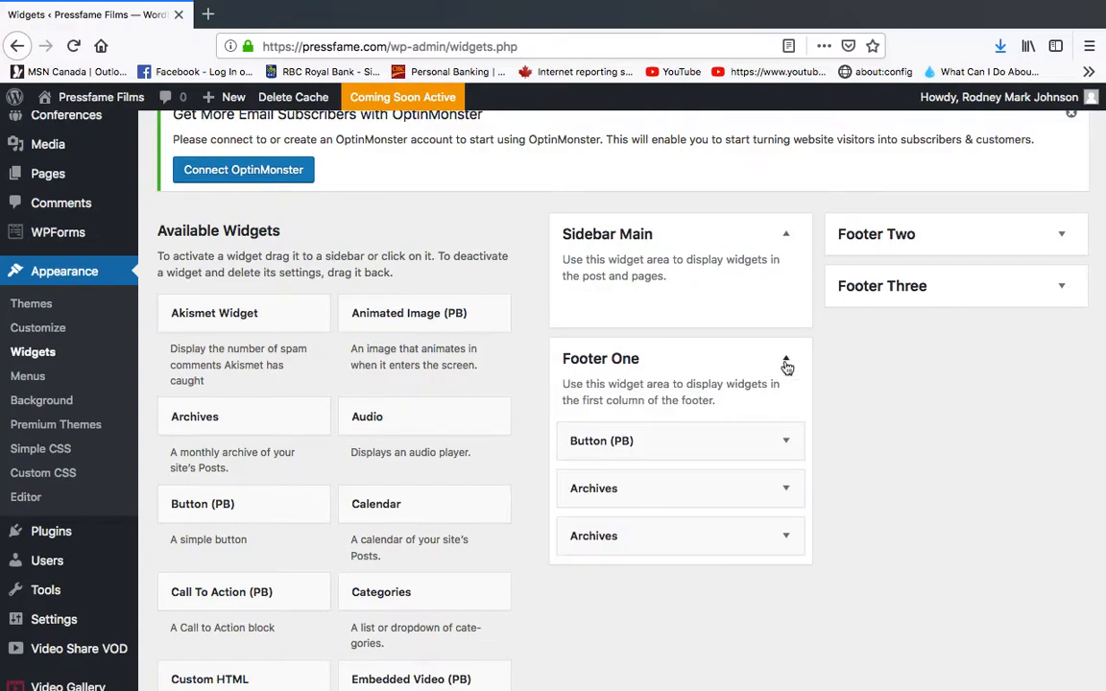
pyautogui.click(788, 444)
pyautogui.scroll(-5, 588, 473)
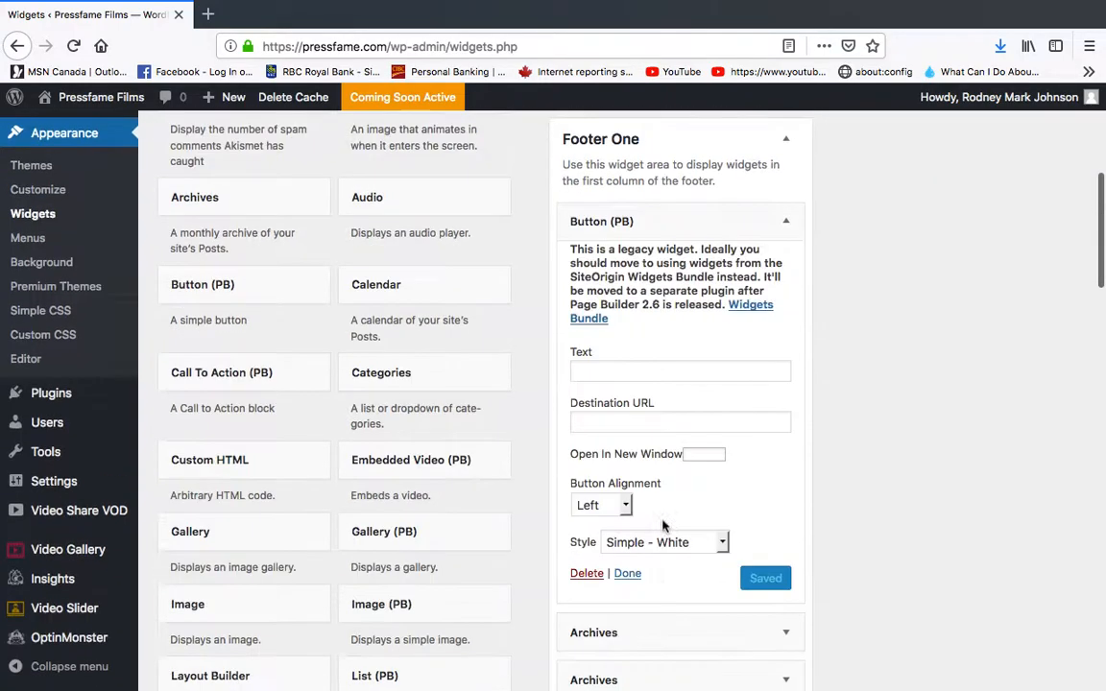
pyautogui.click(586, 448)
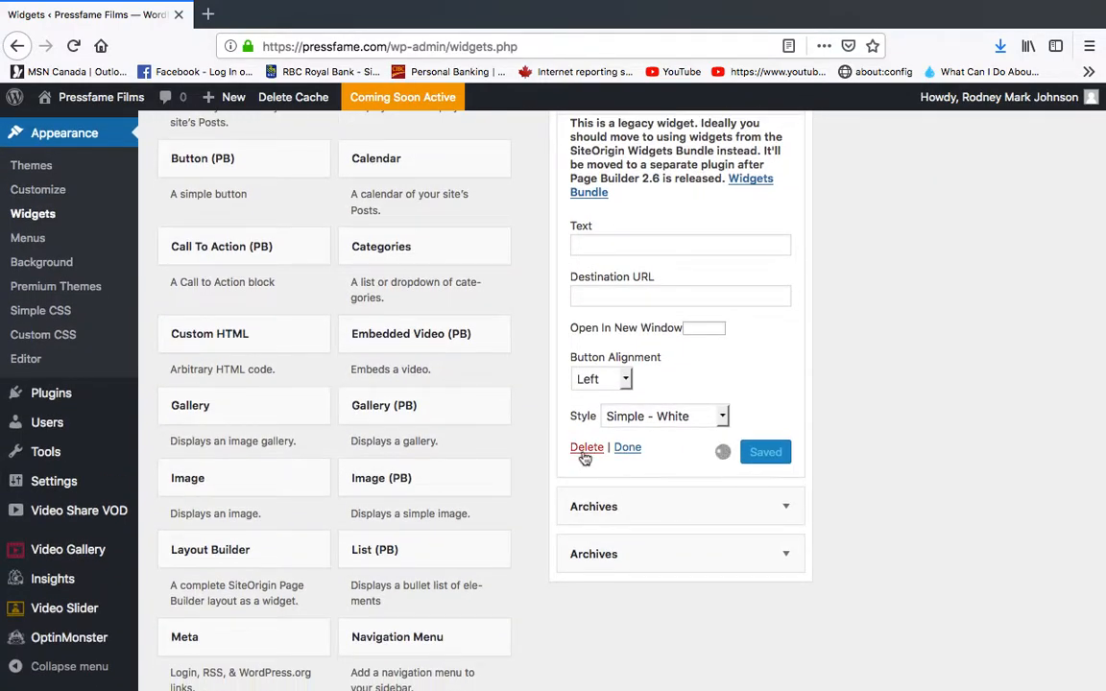
# Delete both Archives widgets from the Footer One area
pyautogui.scroll(3, 816, 253)
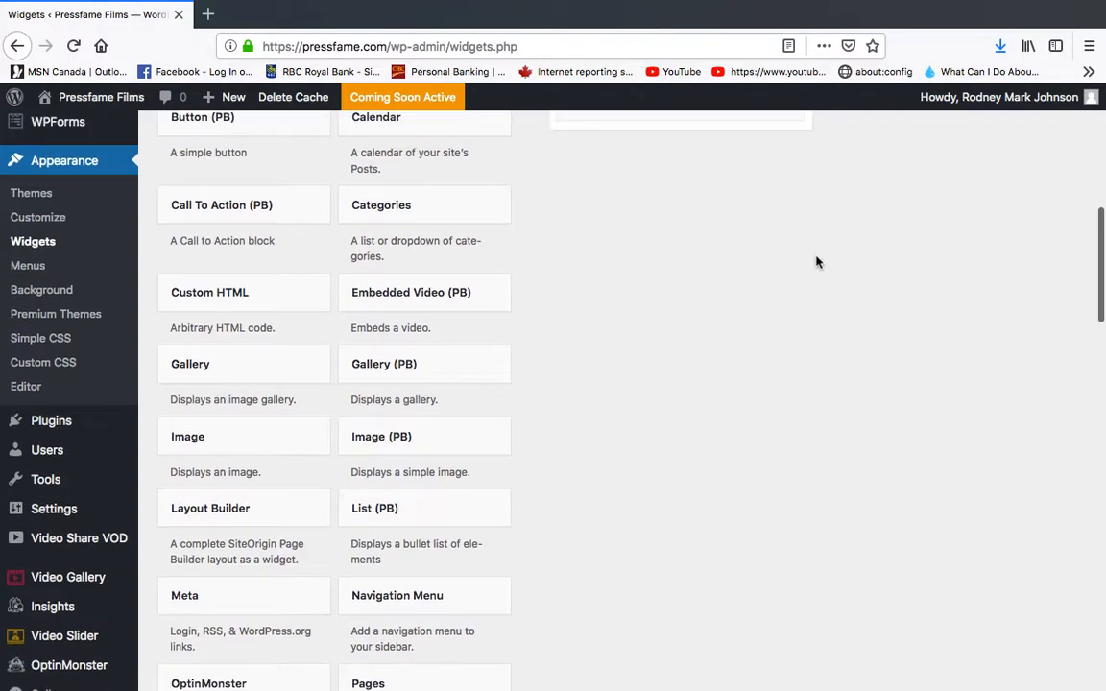
pyautogui.click(785, 275)
pyautogui.click(587, 413)
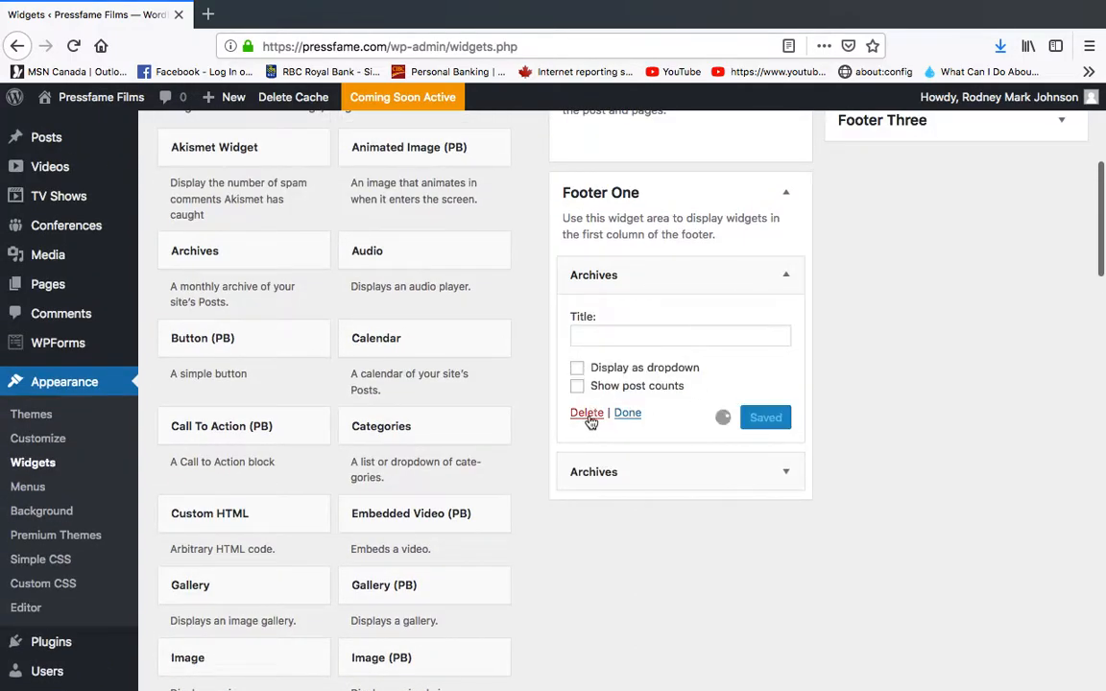
pyautogui.click(788, 278)
pyautogui.click(592, 416)
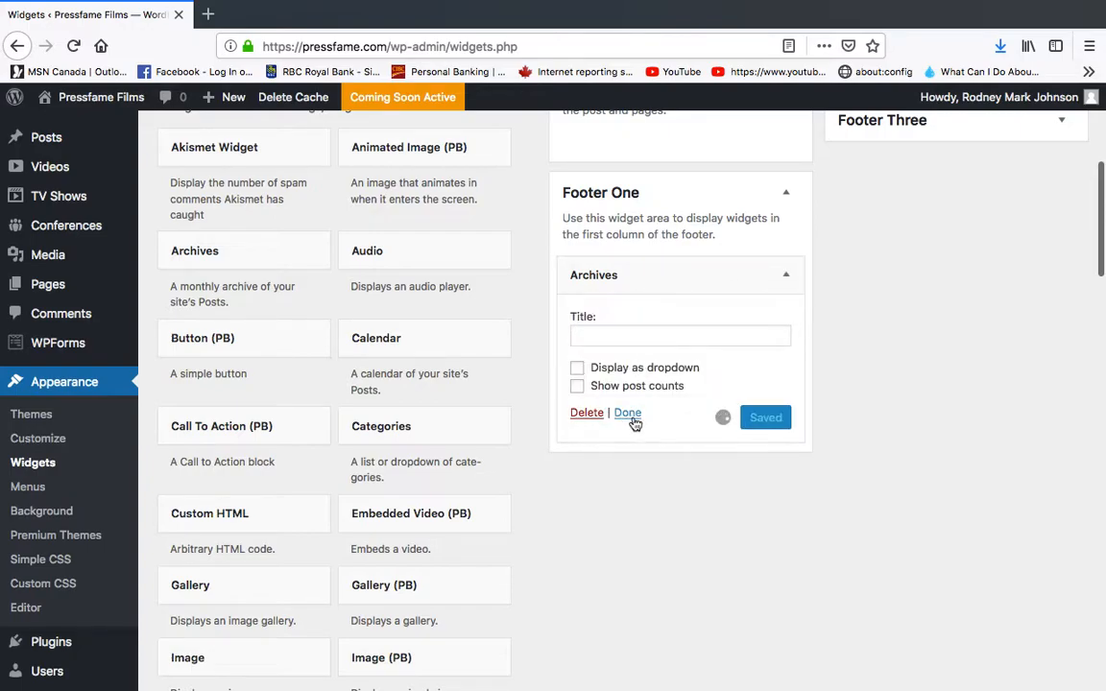
pyautogui.scroll(-1, 835, 368)
pyautogui.scroll(1, 835, 368)
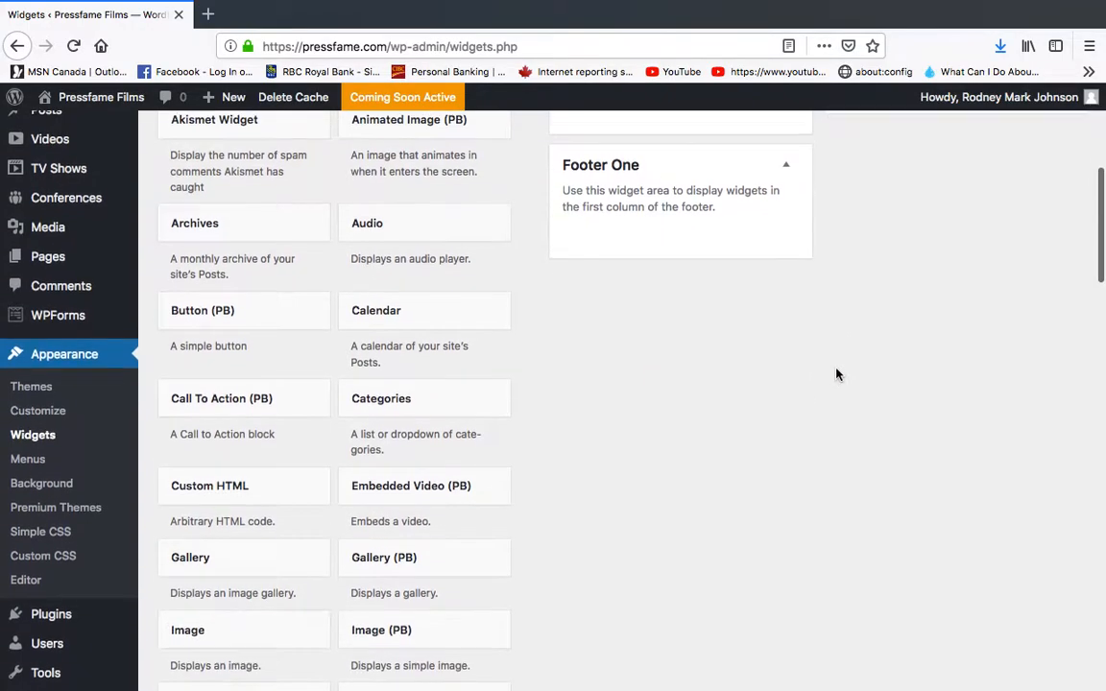
# Add the Gallery (PB) widget to the Sidebar Main area and delete it again
pyautogui.scroll(2, 838, 373)
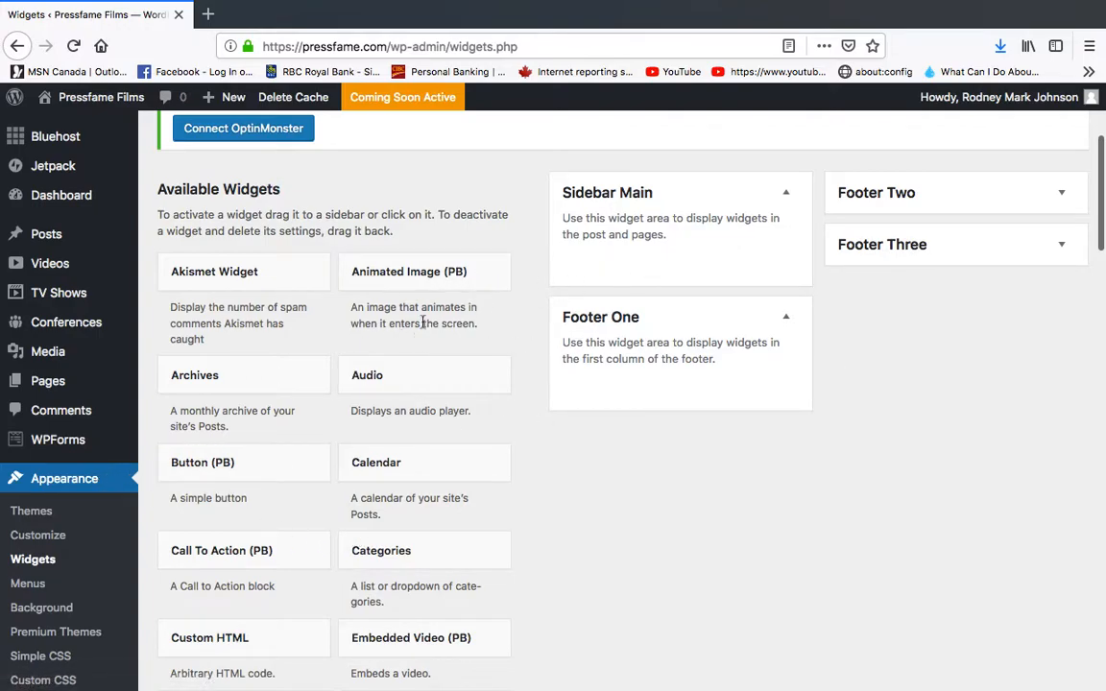
pyautogui.scroll(-5, 485, 427)
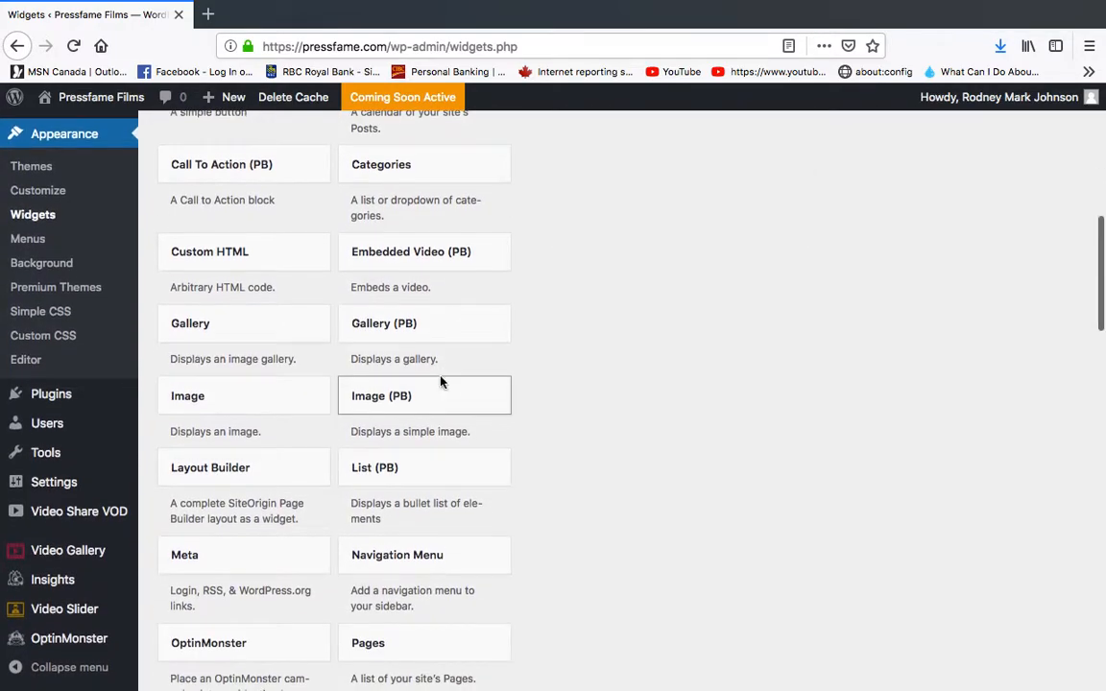
pyautogui.scroll(1, 441, 382)
pyautogui.moveTo(415, 405); pyautogui.dragTo(598, 325)
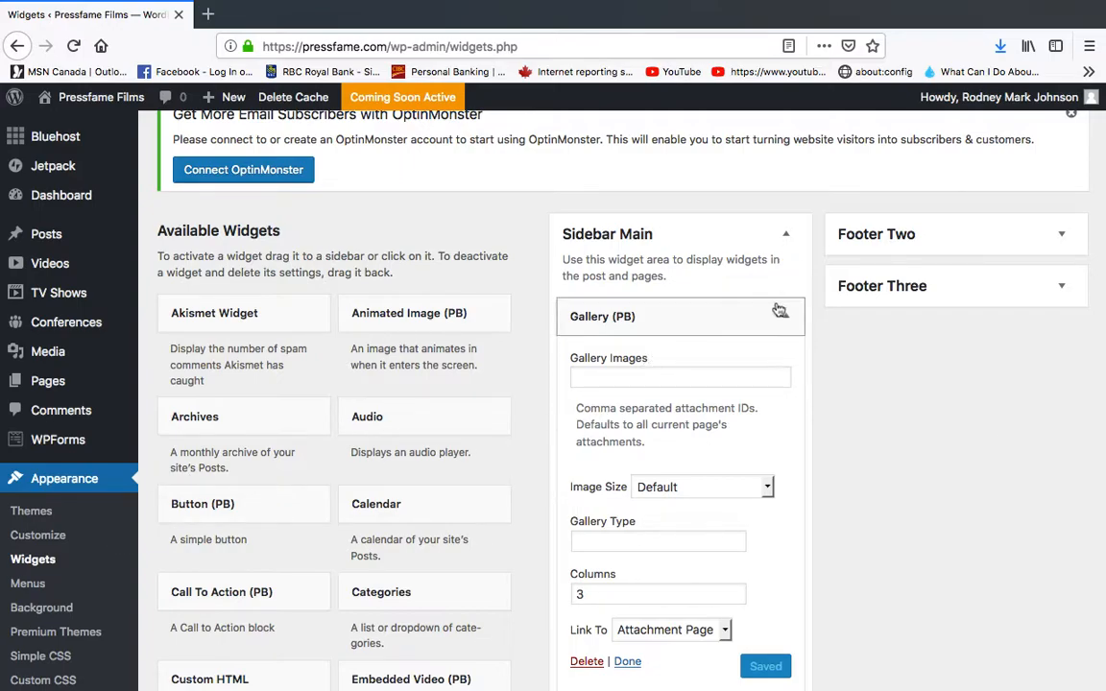
pyautogui.scroll(-5, 780, 538)
pyautogui.click(587, 426)
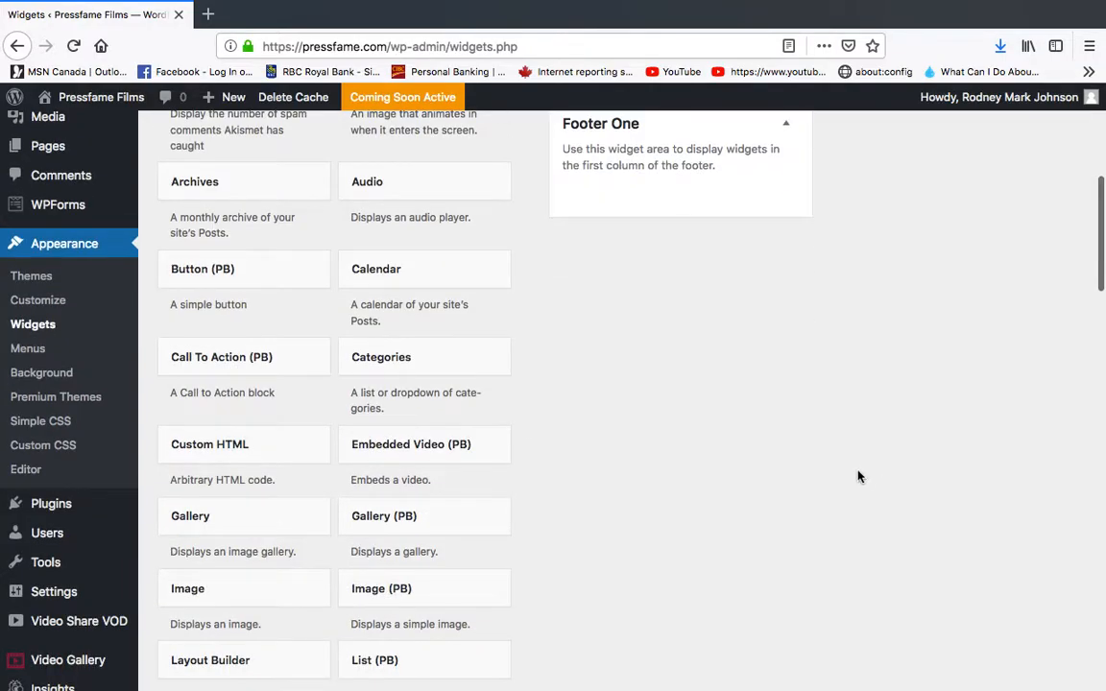
# Go to the site's list of pages and open Example Page for editing
pyautogui.scroll(-2, 891, 459)
pyautogui.scroll(3, 792, 459)
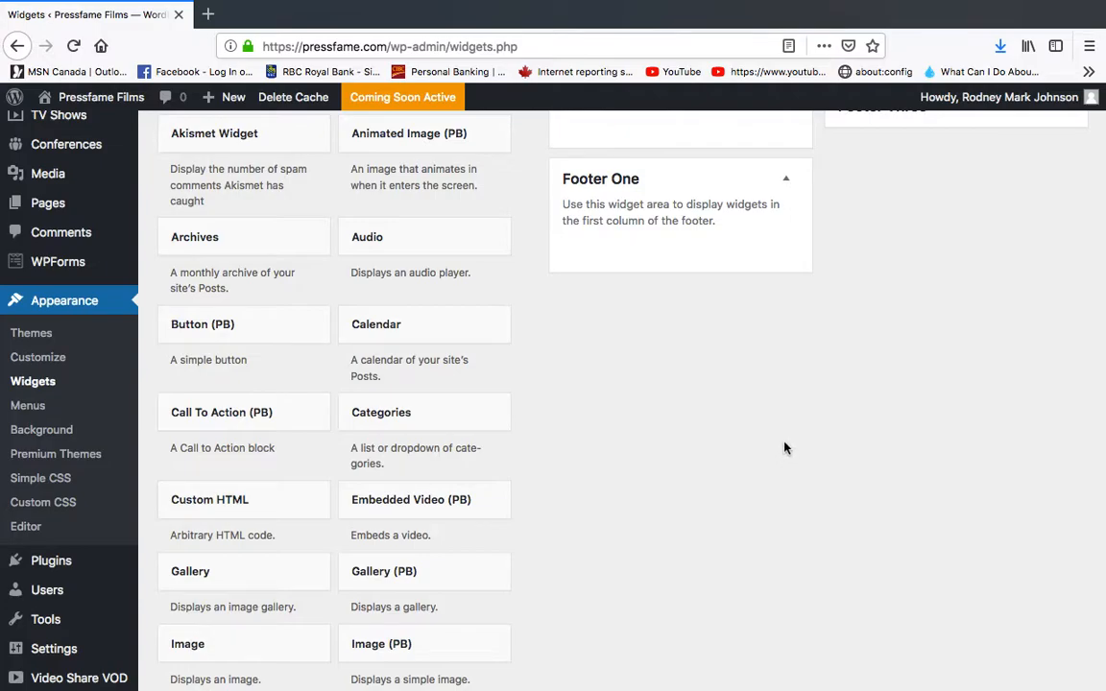
pyautogui.scroll(1, 784, 447)
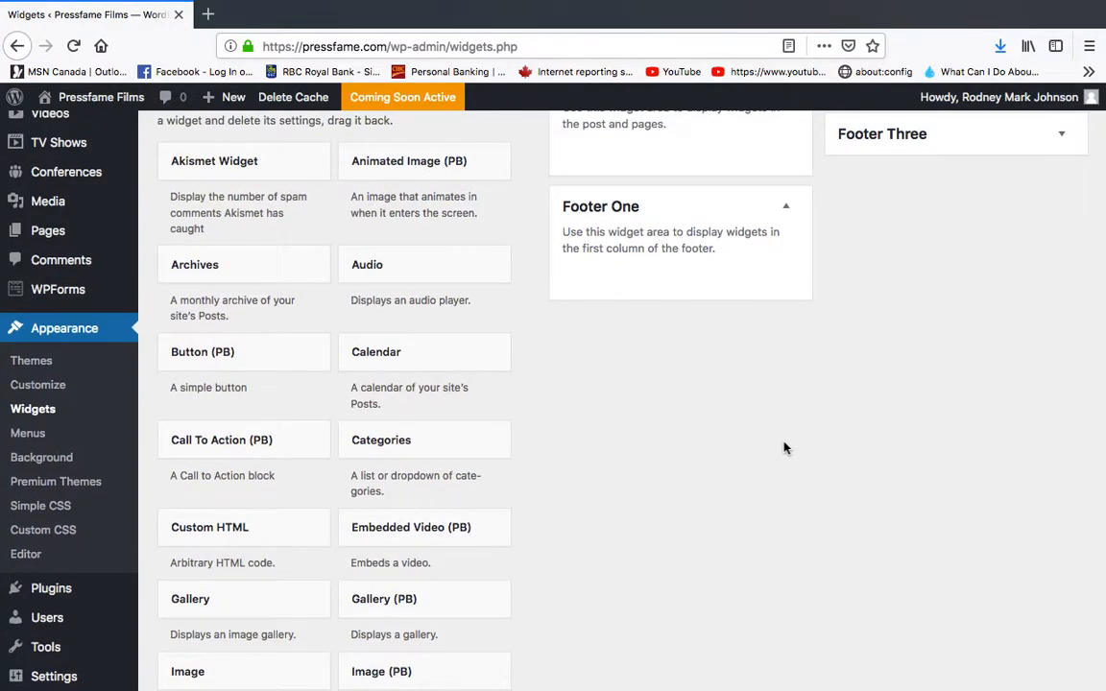
pyautogui.scroll(1, 783, 447)
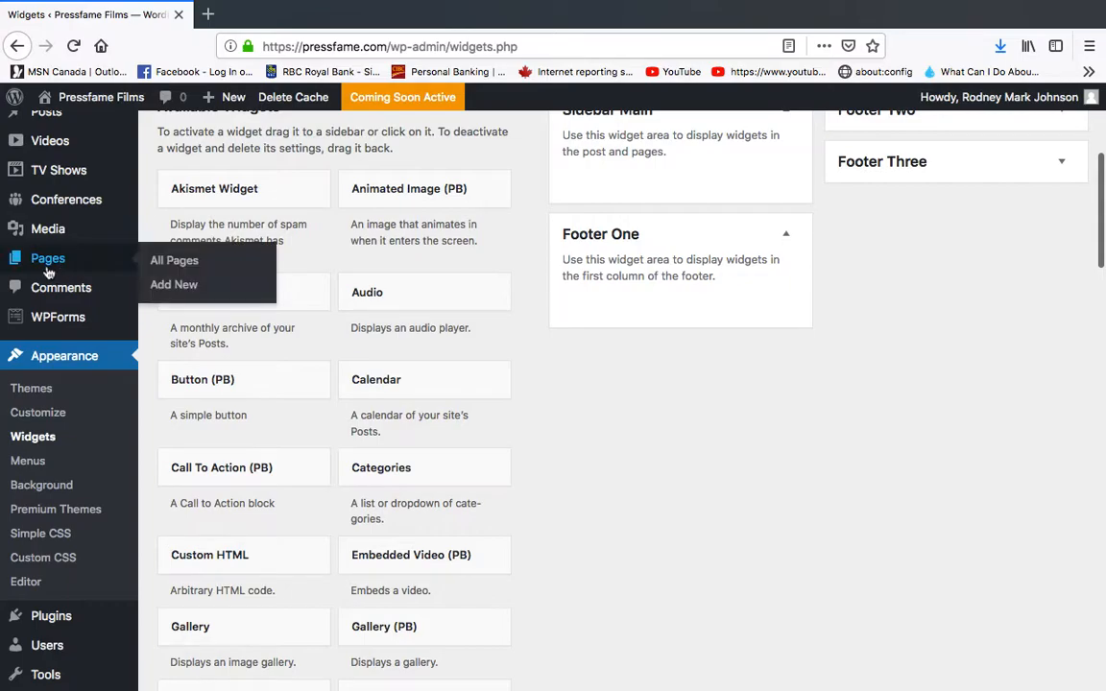
pyautogui.click(47, 271)
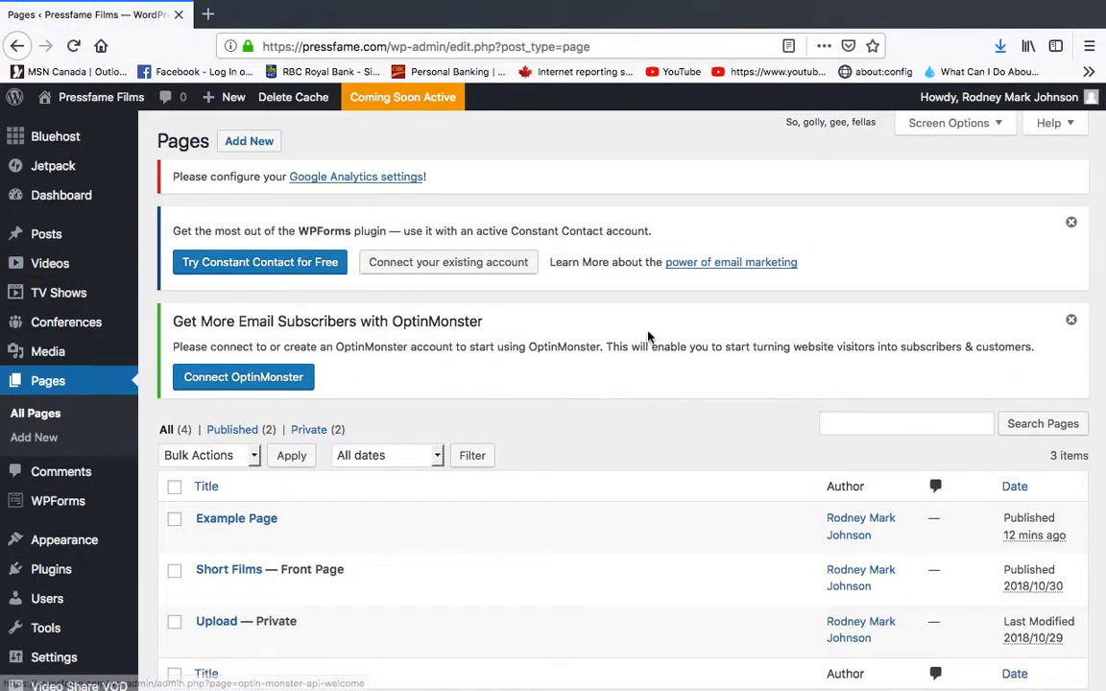
pyautogui.scroll(-3, 682, 325)
pyautogui.moveTo(286, 343)
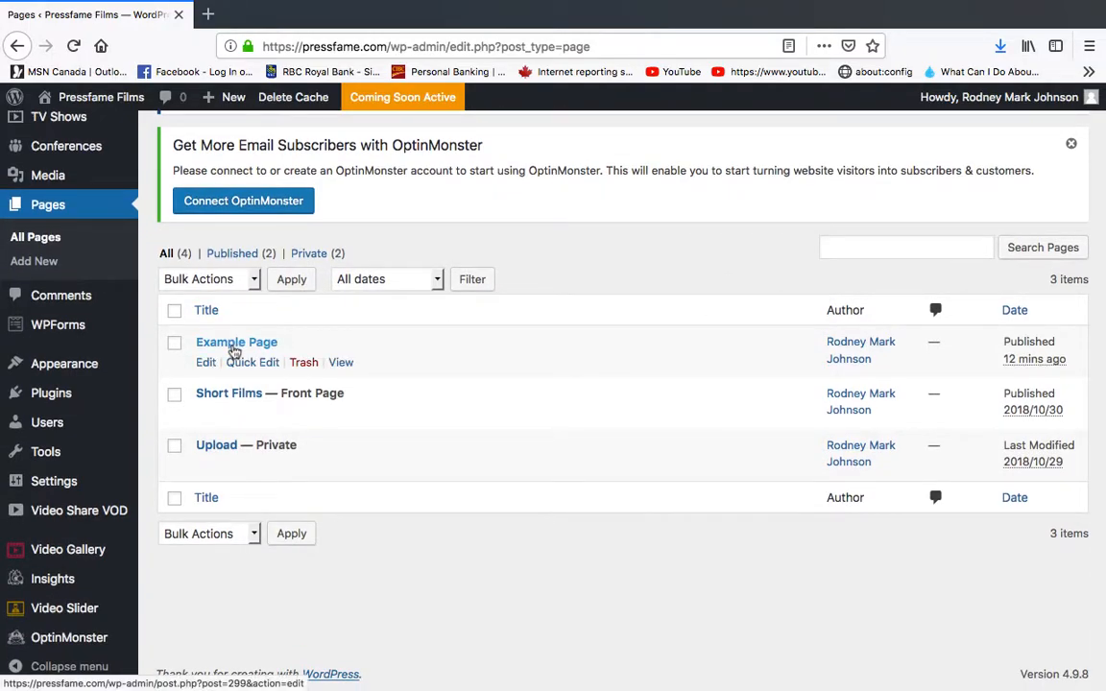
pyautogui.click(235, 348)
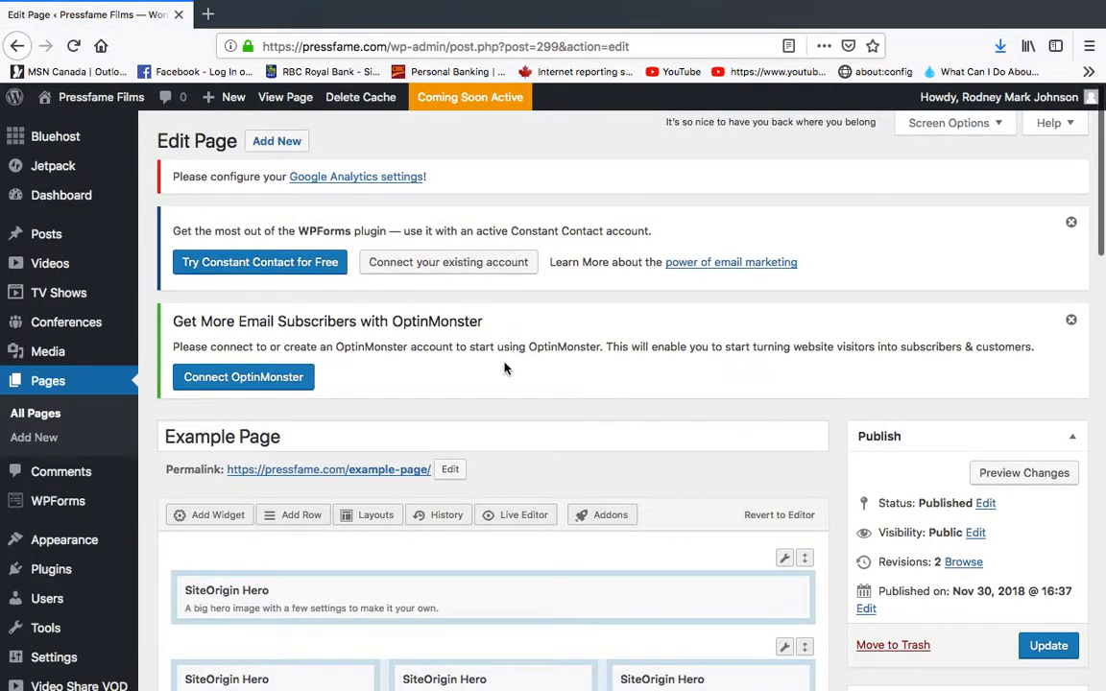
# Browse the prebuilt Page Builder layouts available for Example Page, then close the directory without inserting one
pyautogui.scroll(-3, 509, 366)
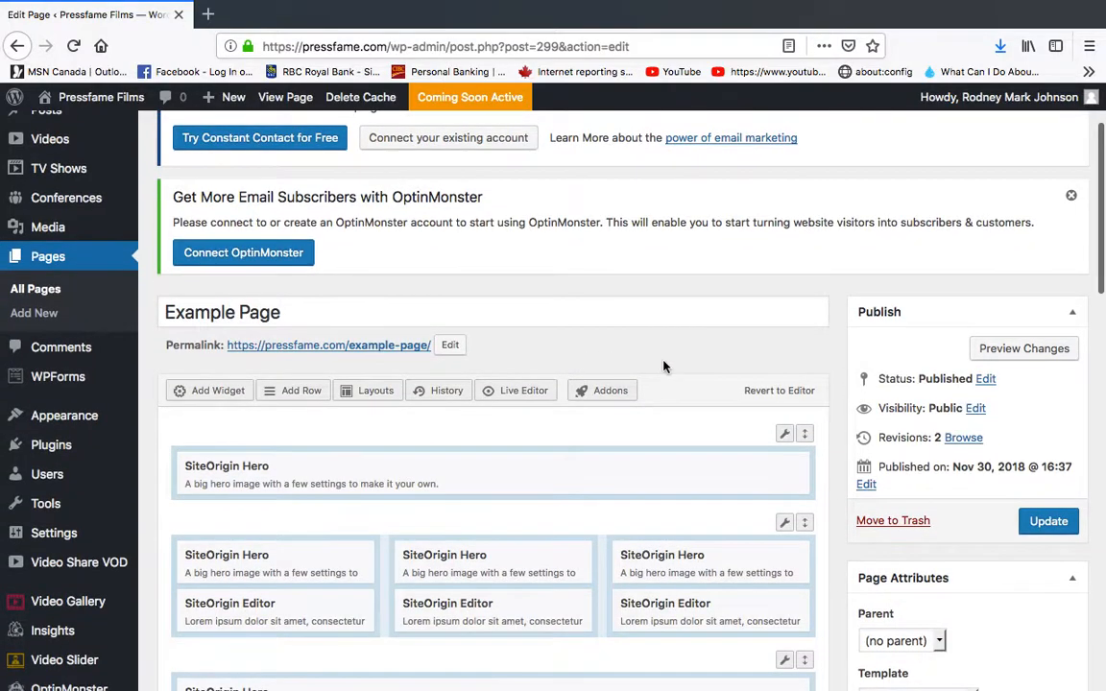
pyautogui.scroll(-1, 662, 366)
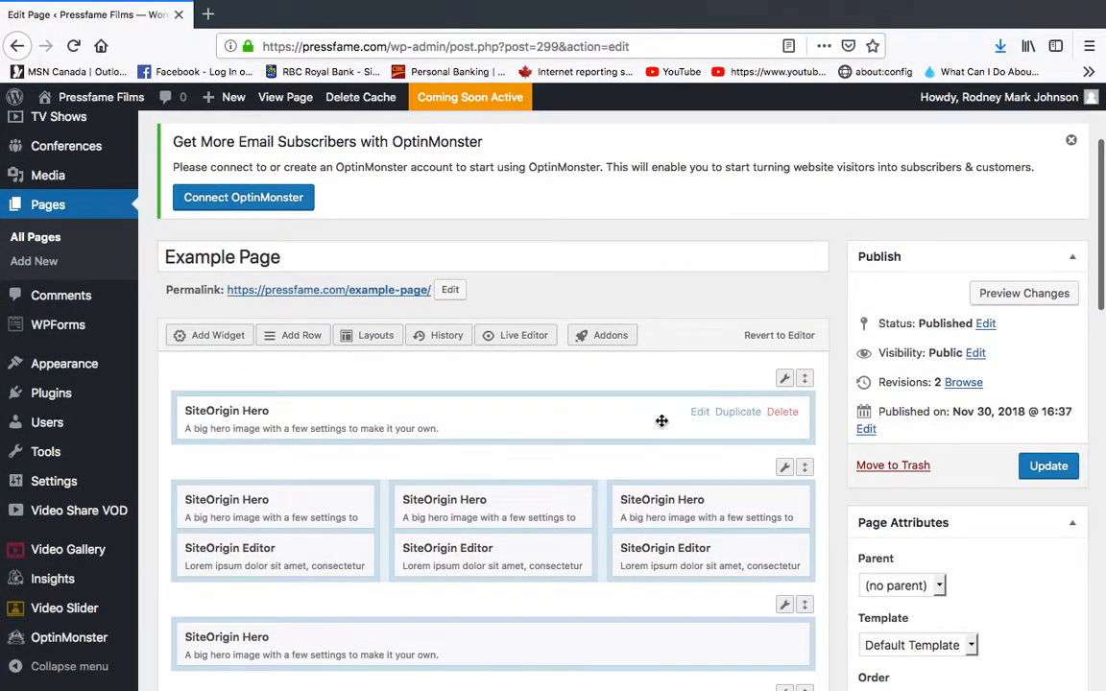
pyautogui.scroll(-1, 696, 348)
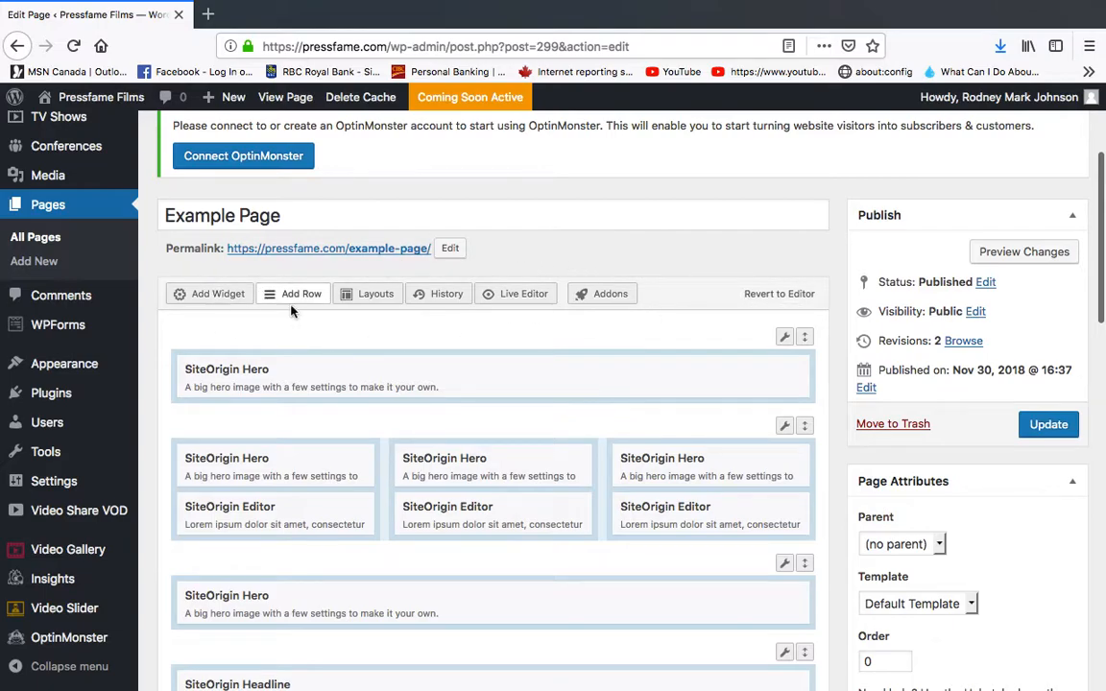
pyautogui.click(377, 301)
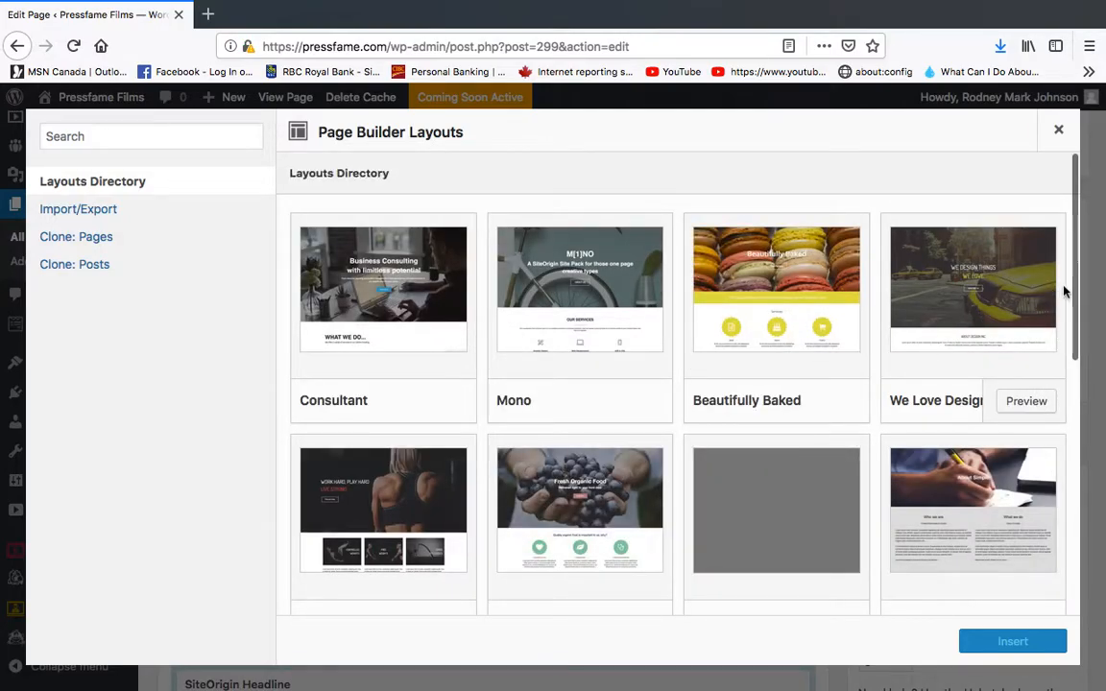
pyautogui.moveTo(1075, 298); pyautogui.dragTo(1076, 328)
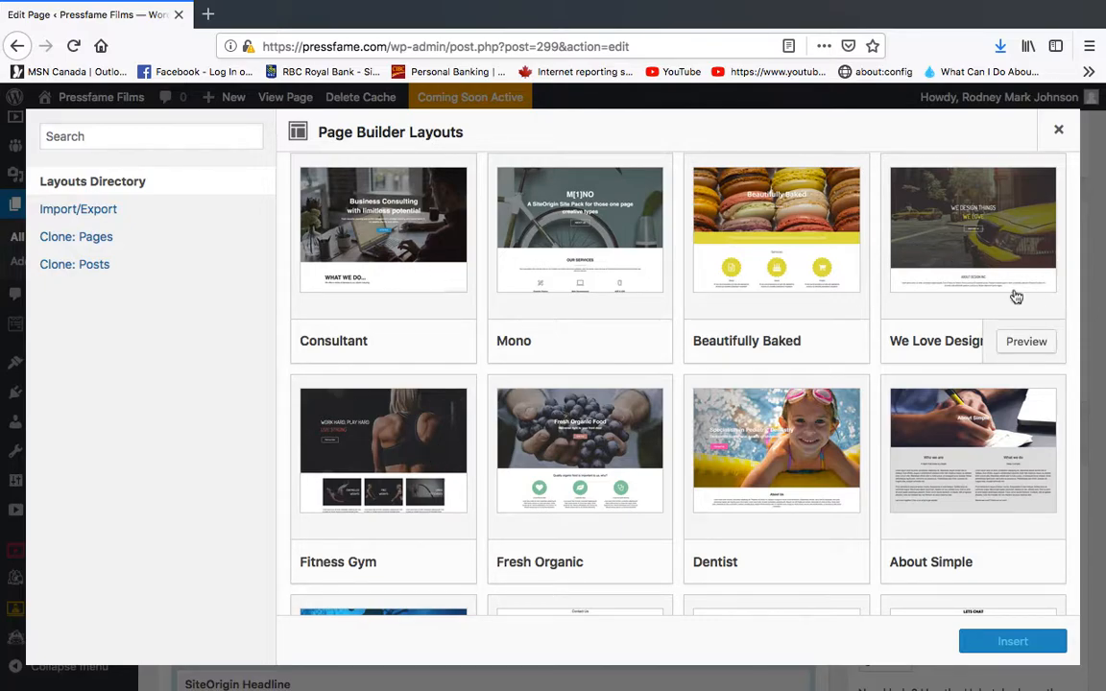
pyautogui.click(1059, 133)
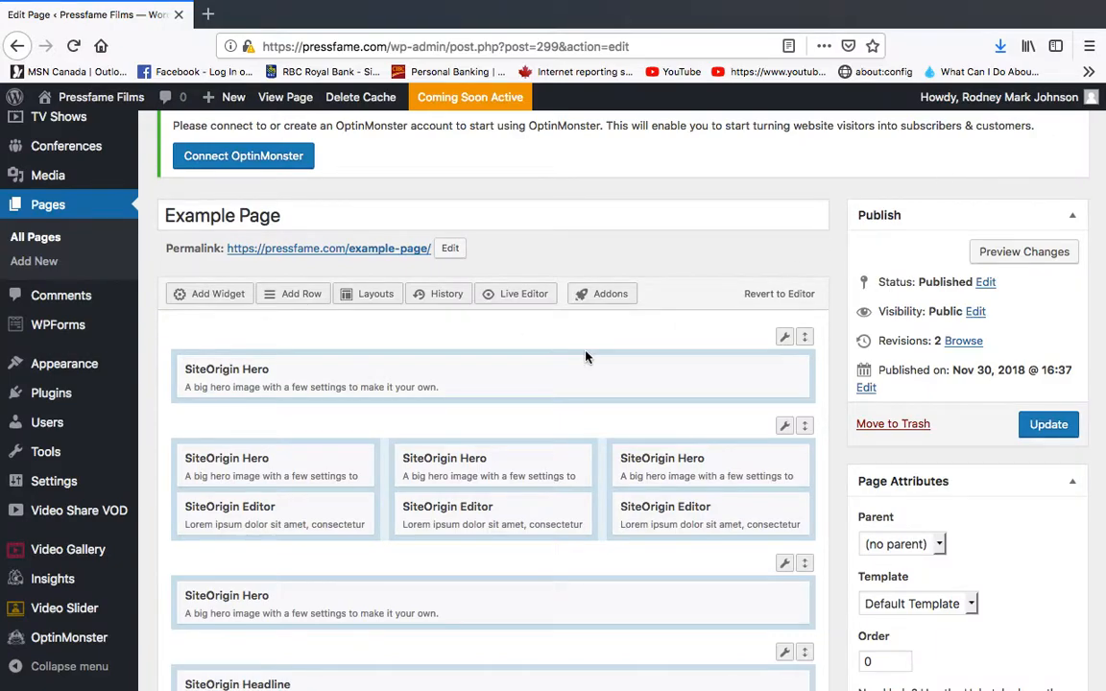
# Inspect the frame content of the SiteOrigin Hero widget in the second row's third column, then close its settings
pyautogui.scroll(-3, 704, 343)
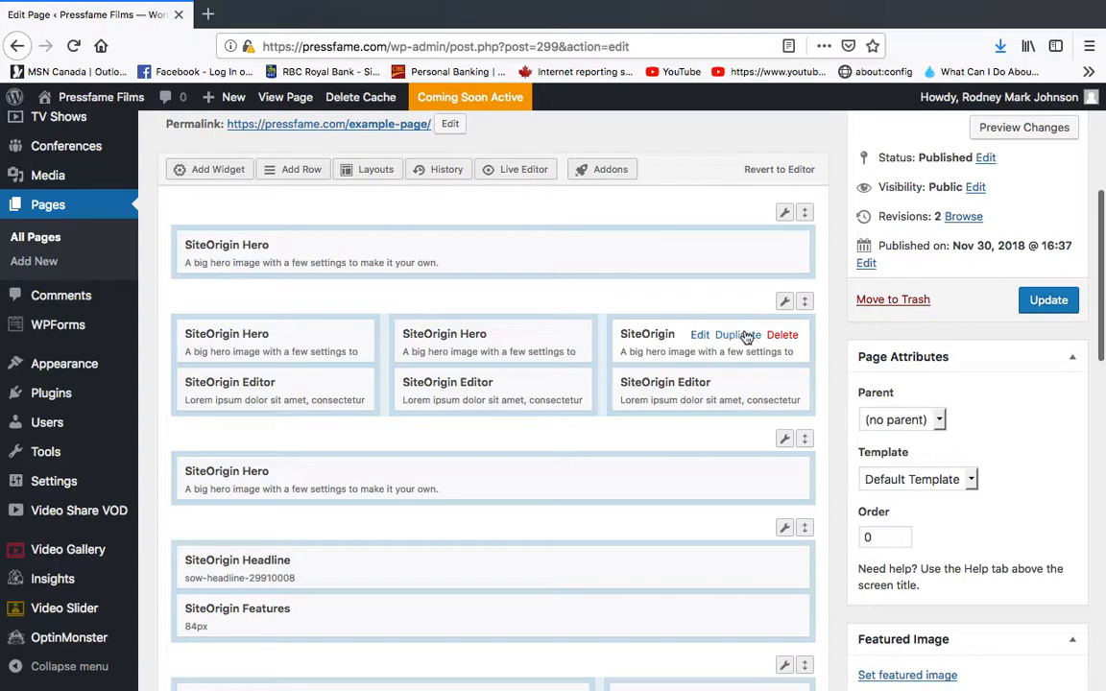
pyautogui.scroll(-2, 747, 333)
pyautogui.scroll(1, 710, 326)
pyautogui.moveTo(670, 288); pyautogui.dragTo(736, 288)
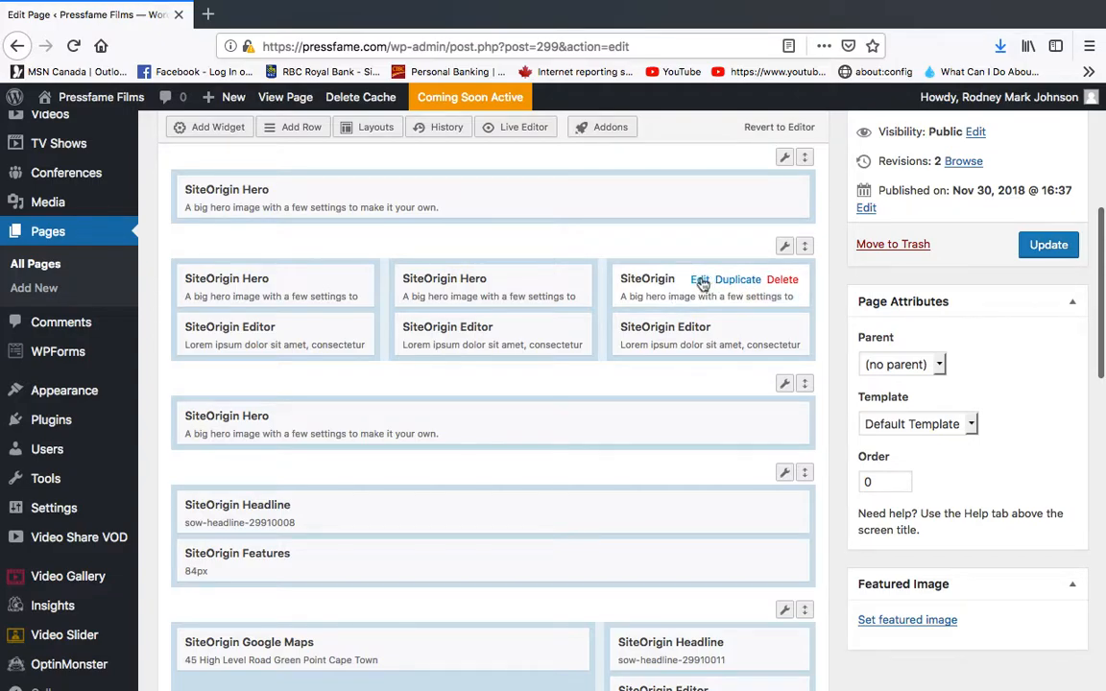
pyautogui.click(700, 281)
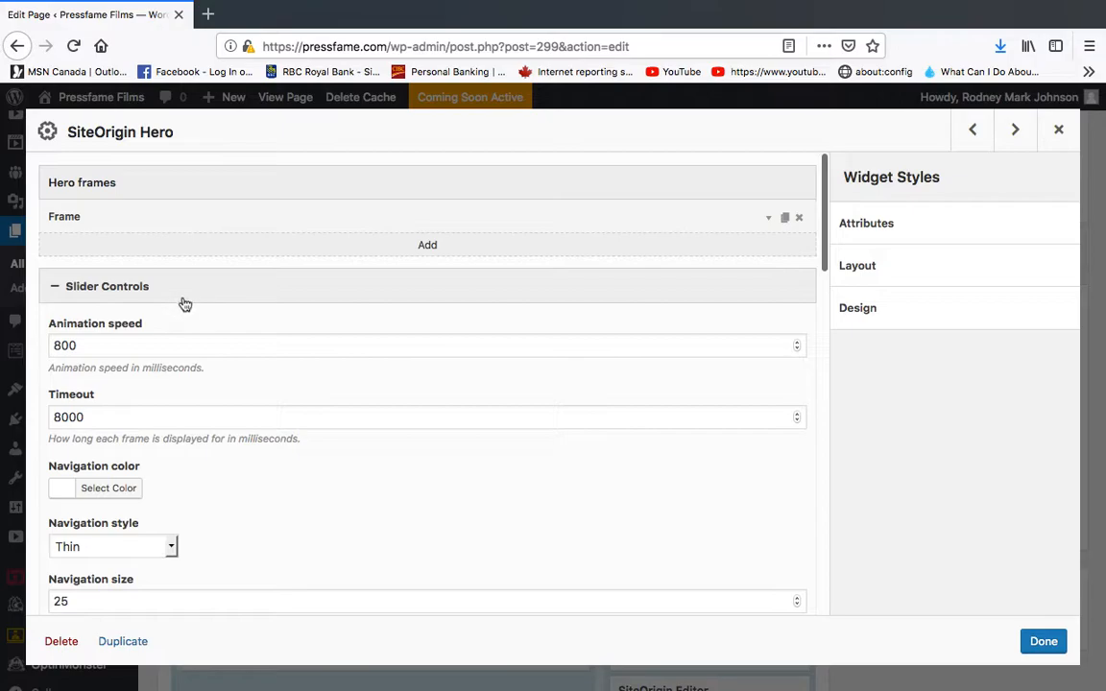
pyautogui.click(769, 225)
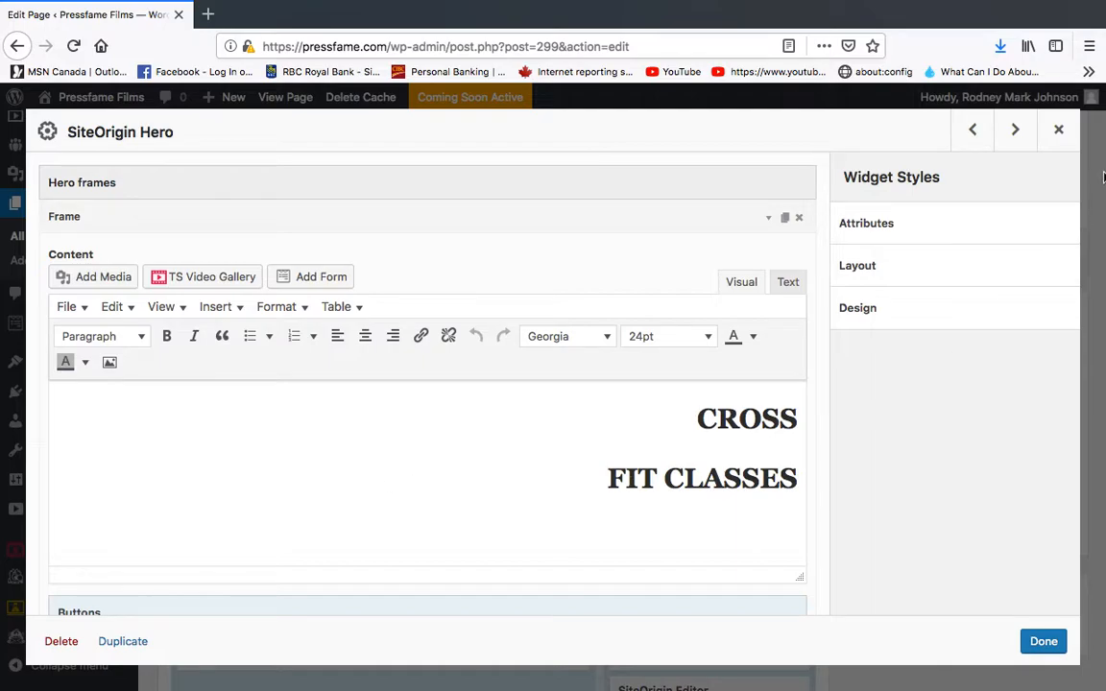
pyautogui.click(1062, 136)
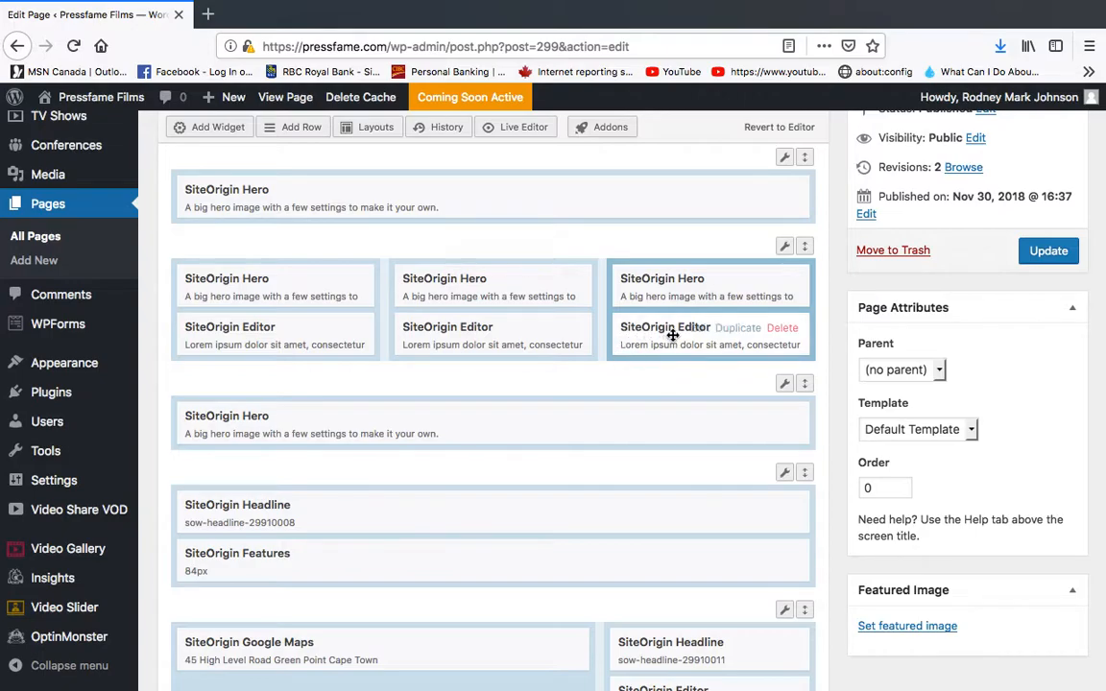
# Browse the widgets that can be added to Example Page and close the list without adding any
pyautogui.scroll(2, 672, 336)
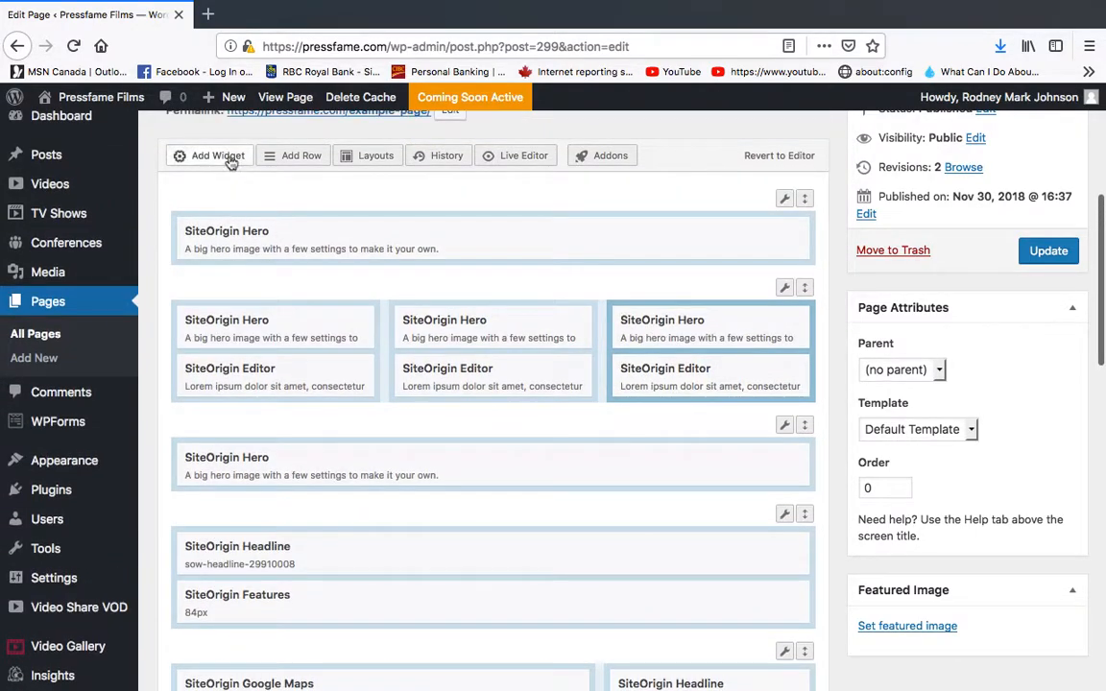
pyautogui.click(222, 156)
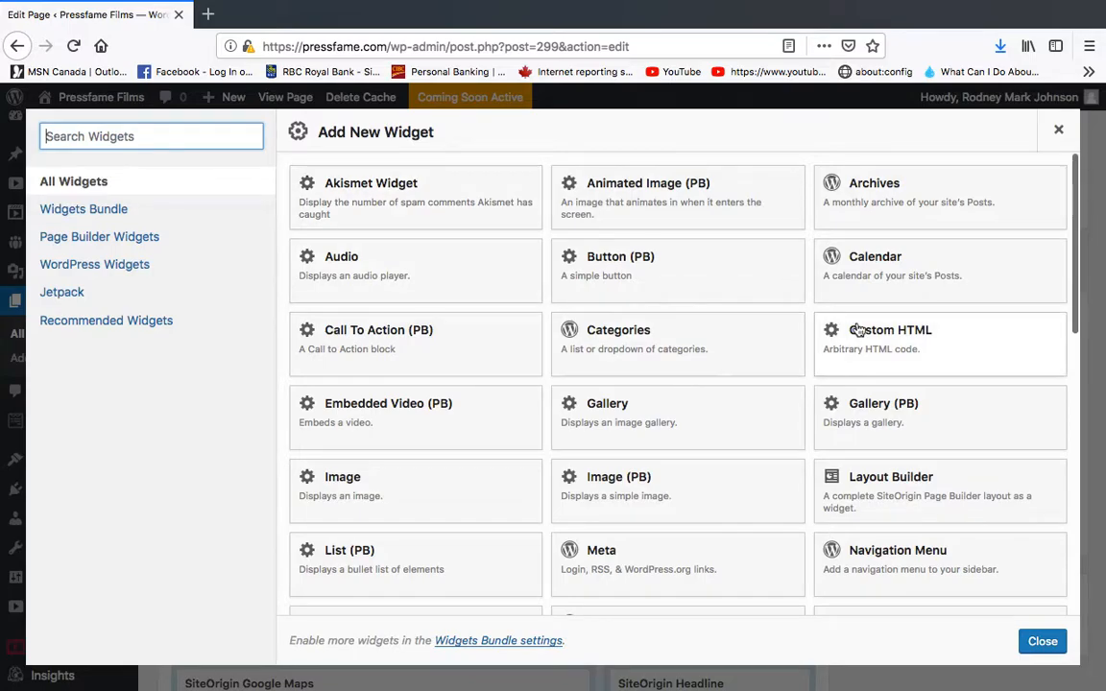
pyautogui.moveTo(1071, 329); pyautogui.dragTo(965, 200)
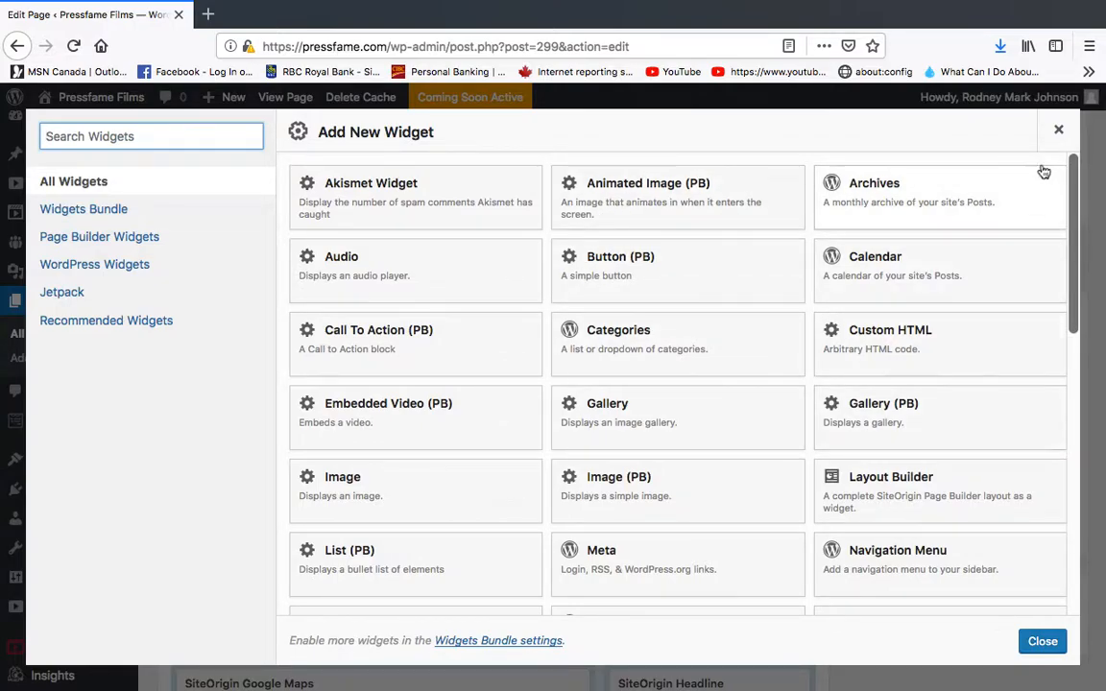
pyautogui.click(1058, 129)
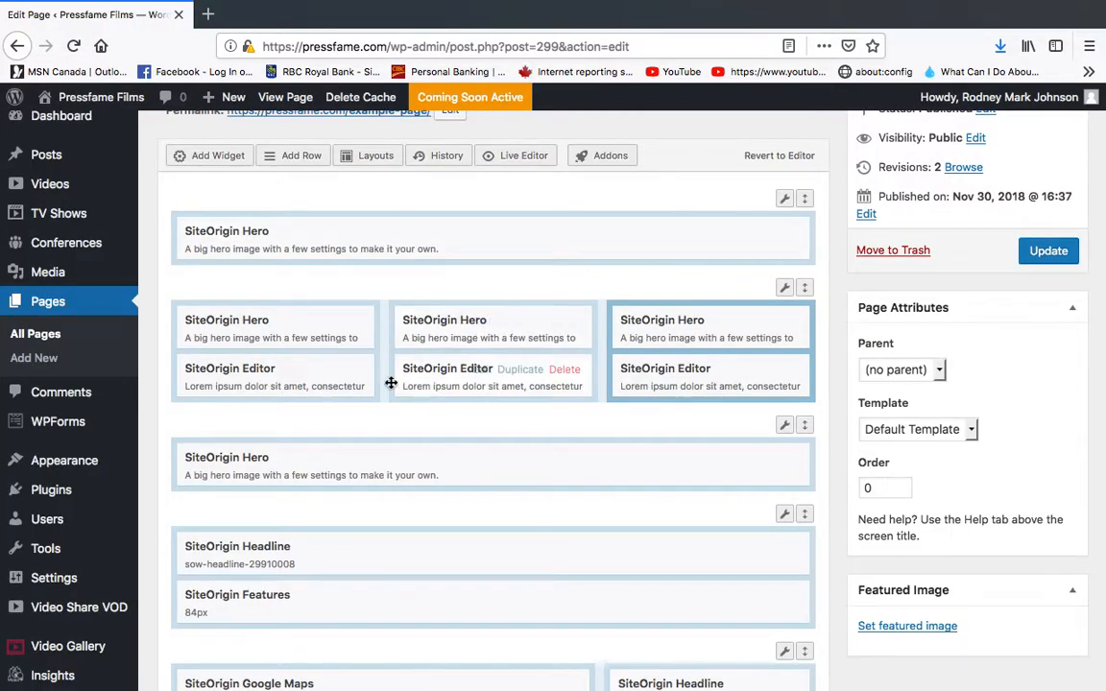
pyautogui.moveTo(204, 380)
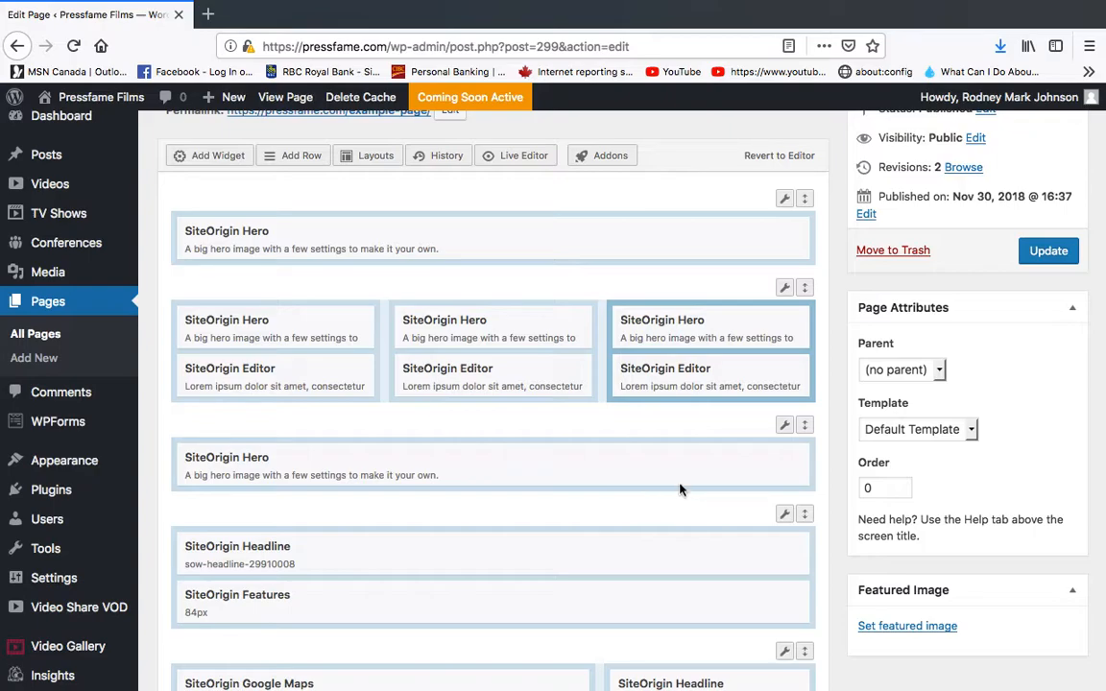
# Return to the list of pages, open the Short Films front page for editing and examine its row layout
pyautogui.click(50, 307)
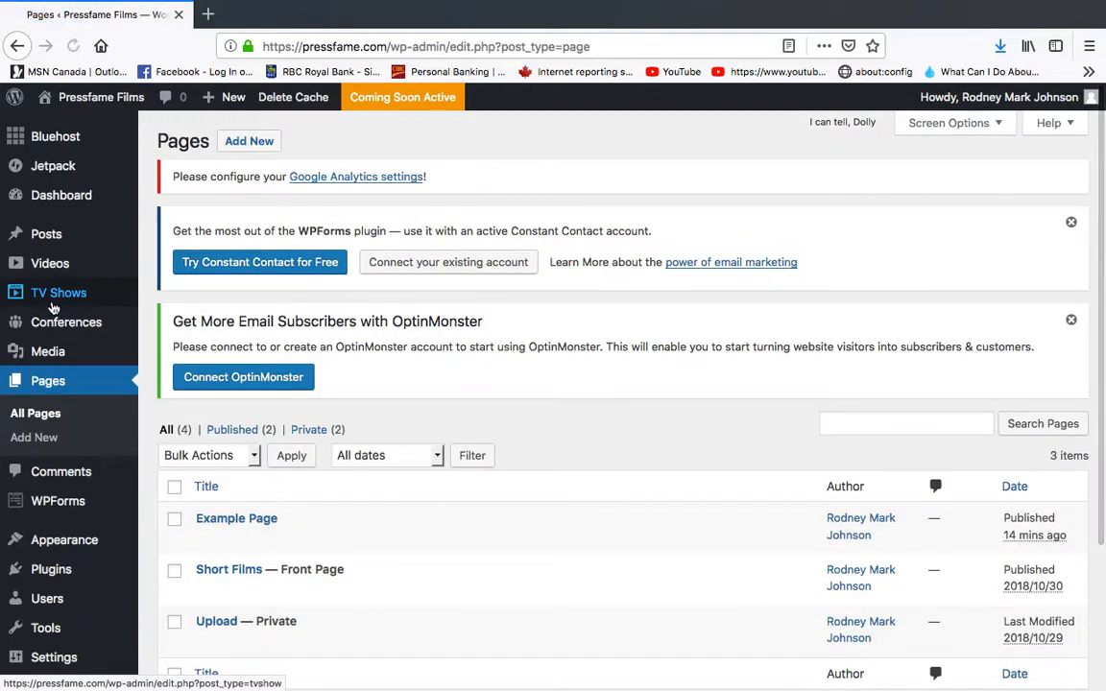
pyautogui.scroll(-3, 326, 338)
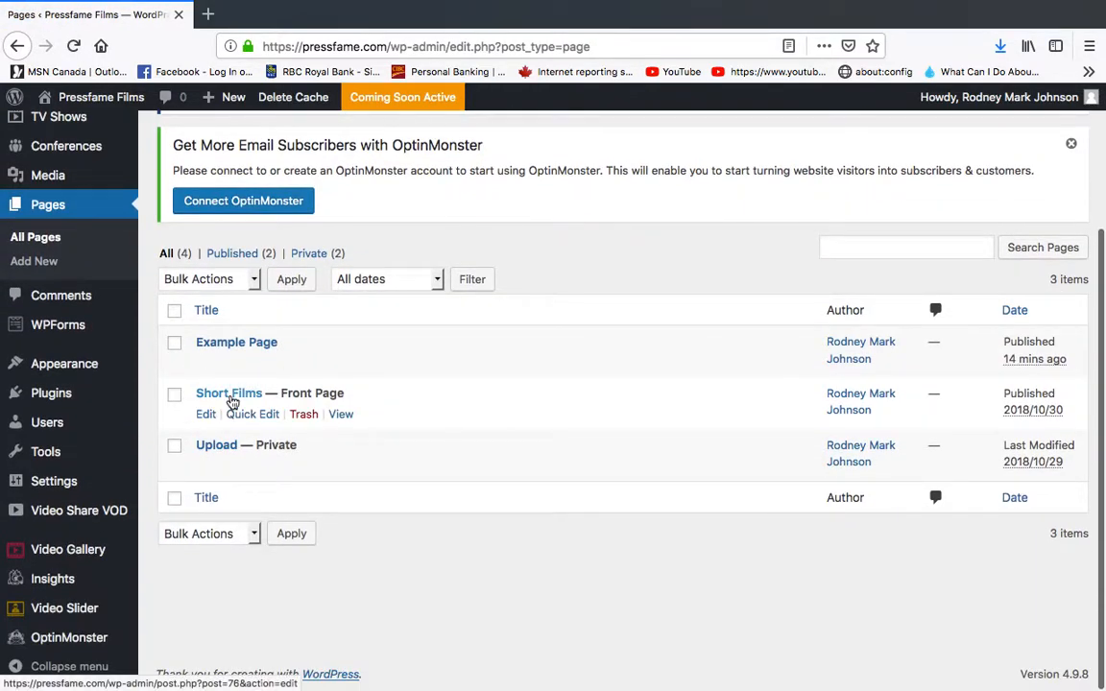
pyautogui.click(231, 397)
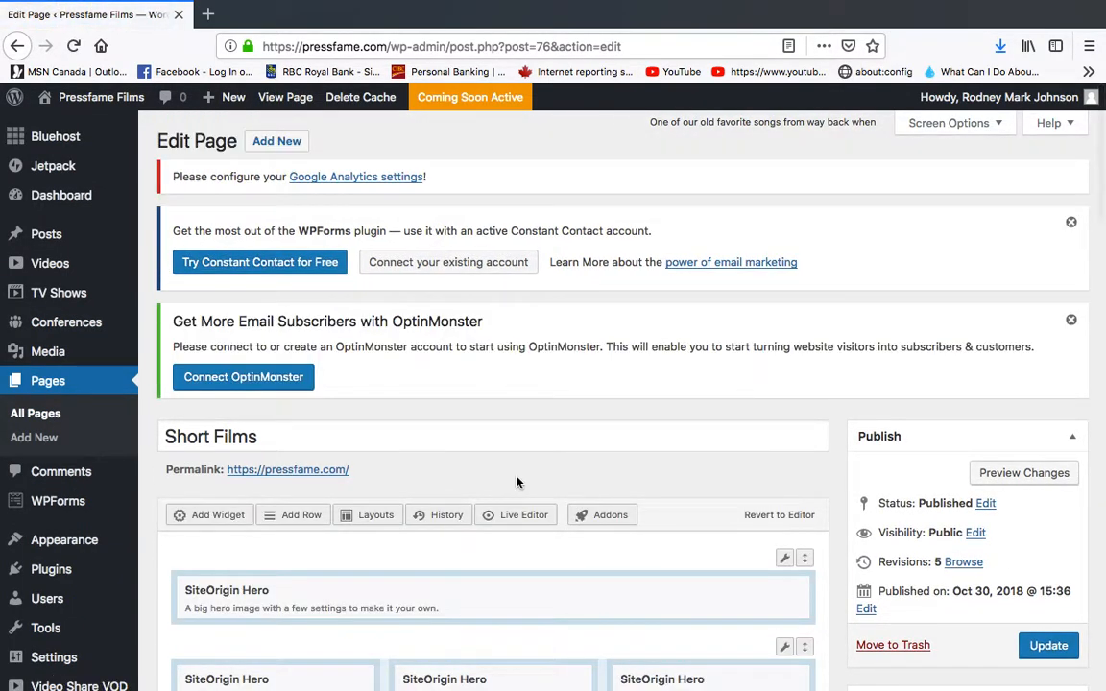
pyautogui.scroll(-1, 791, 527)
pyautogui.scroll(-3, 791, 527)
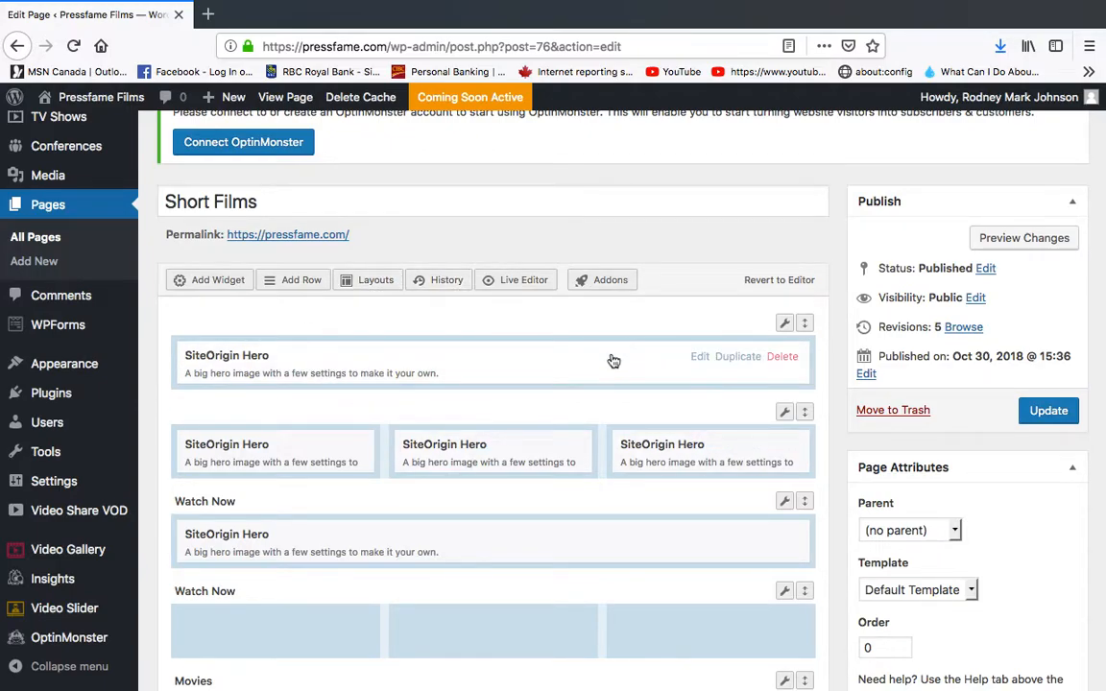
pyautogui.scroll(-5, 719, 371)
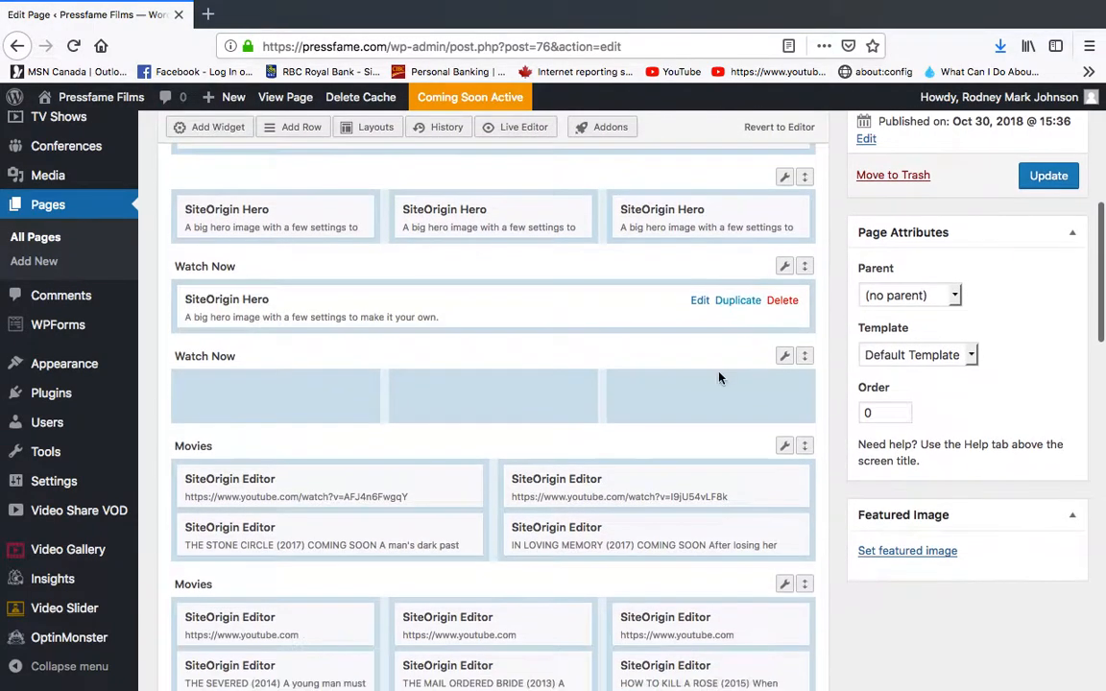
pyautogui.scroll(5, 719, 378)
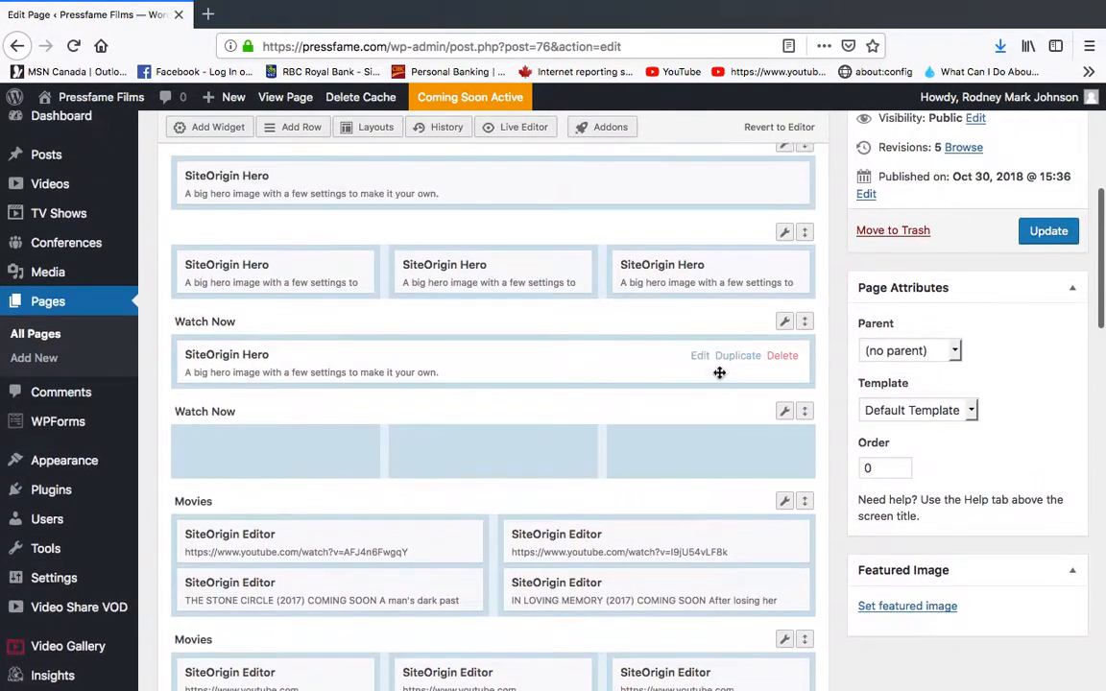
pyautogui.scroll(1, 672, 377)
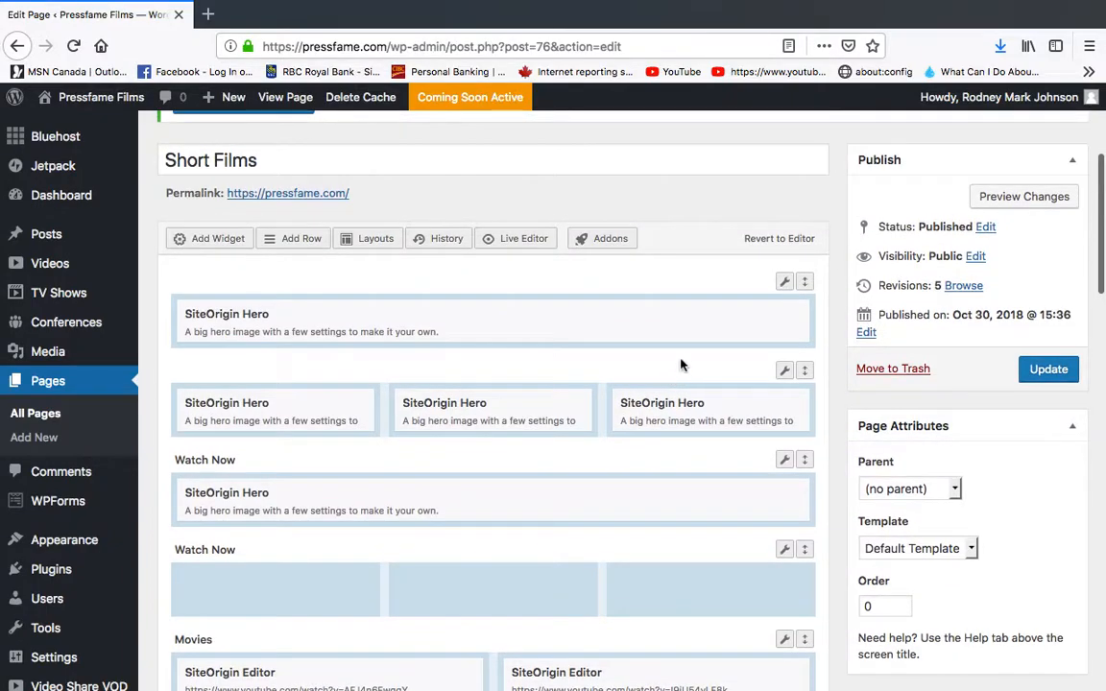
# Open the Short Films page in the Live Editor and look through its preview down to the Watch Now videos
pyautogui.click(516, 243)
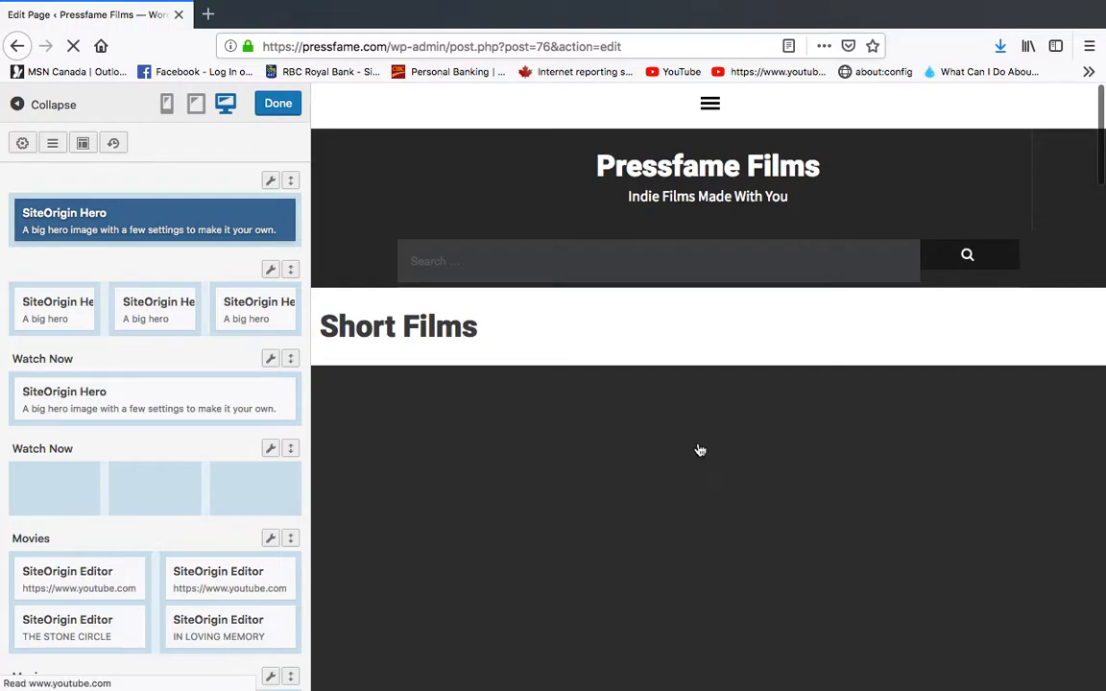
pyautogui.scroll(-5, 581, 424)
pyautogui.scroll(-2, 581, 424)
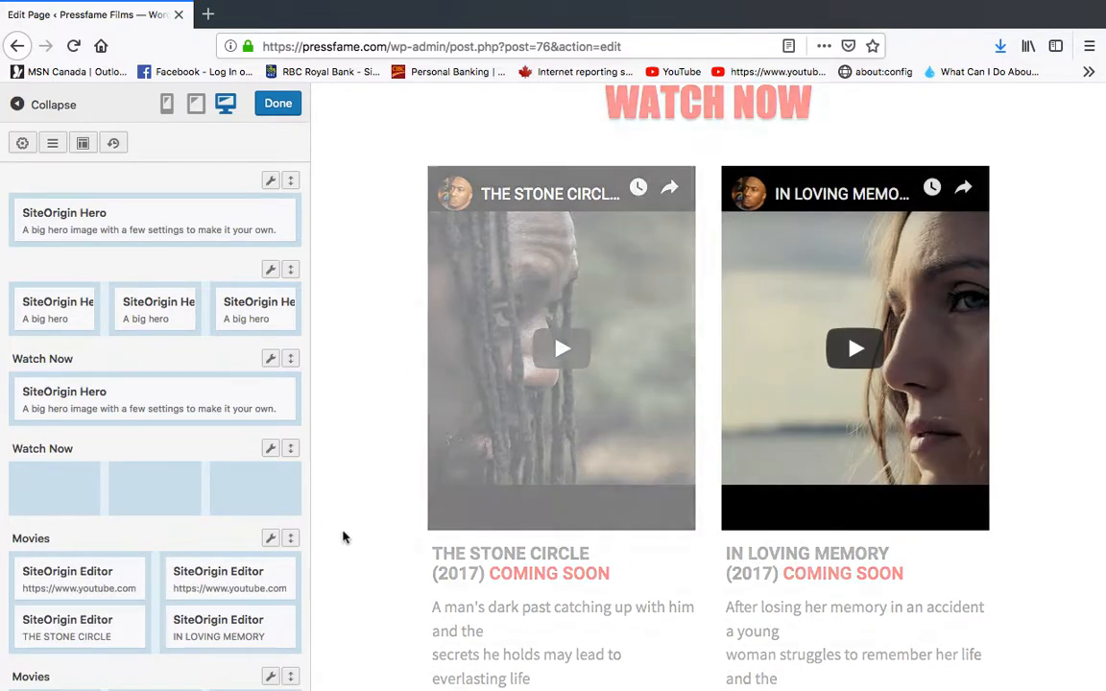
# Open the settings of The Stone Circle text widget in the first Movies row, then close them without changes
pyautogui.scroll(-5, 346, 533)
pyautogui.scroll(-6, 381, 496)
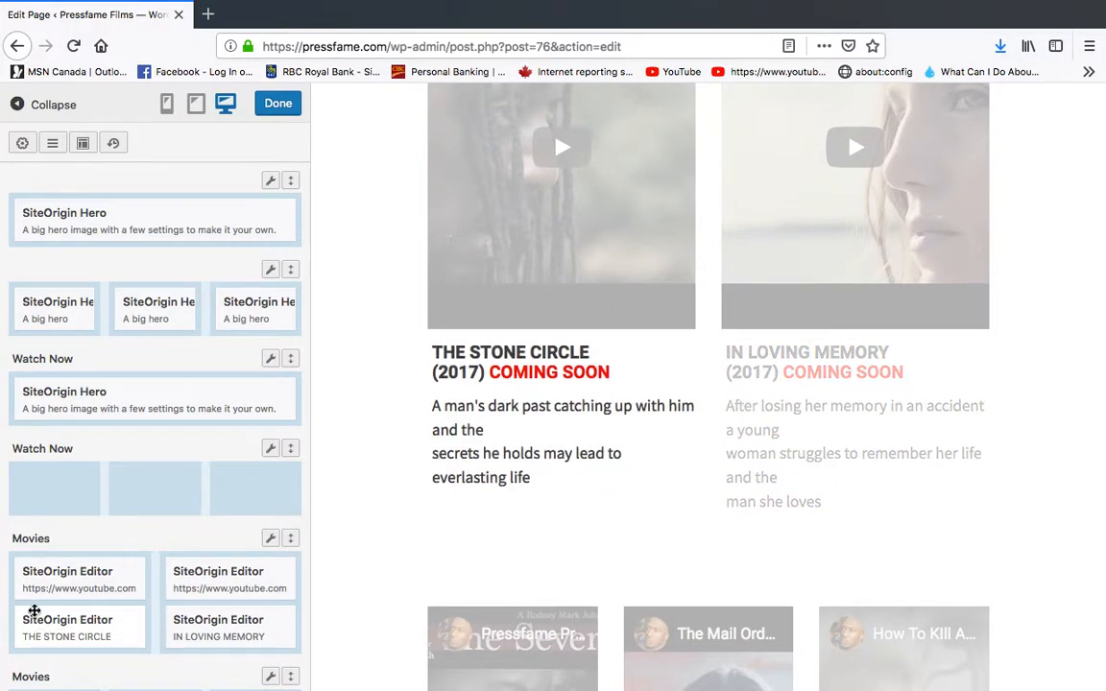
pyautogui.click(38, 622)
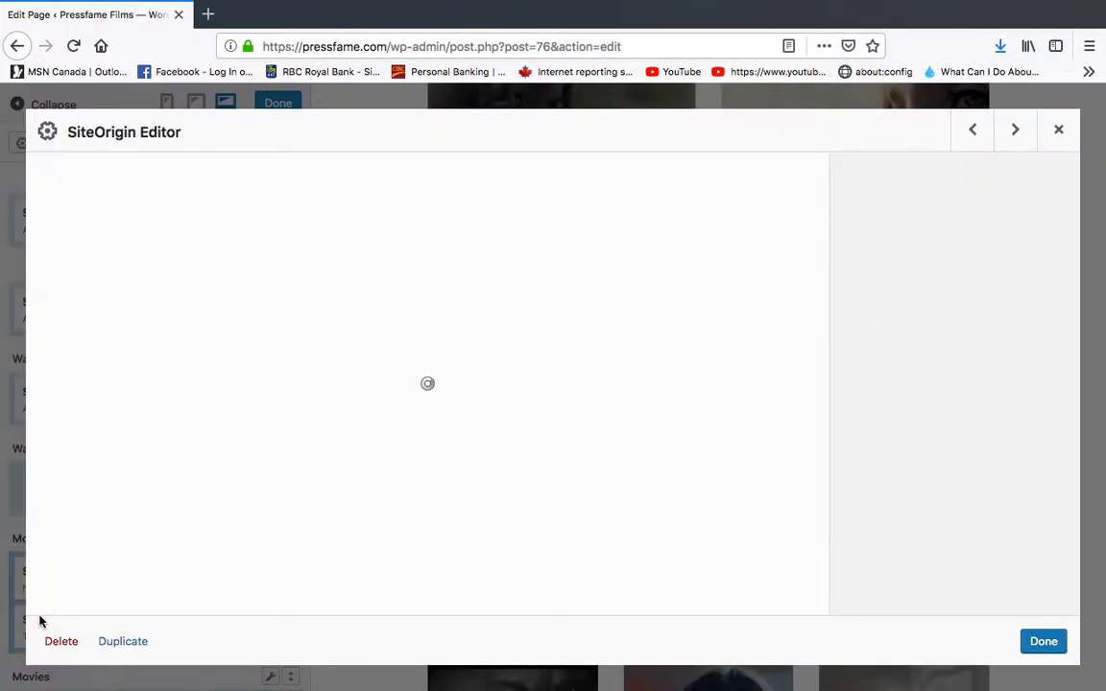
pyautogui.click(1059, 129)
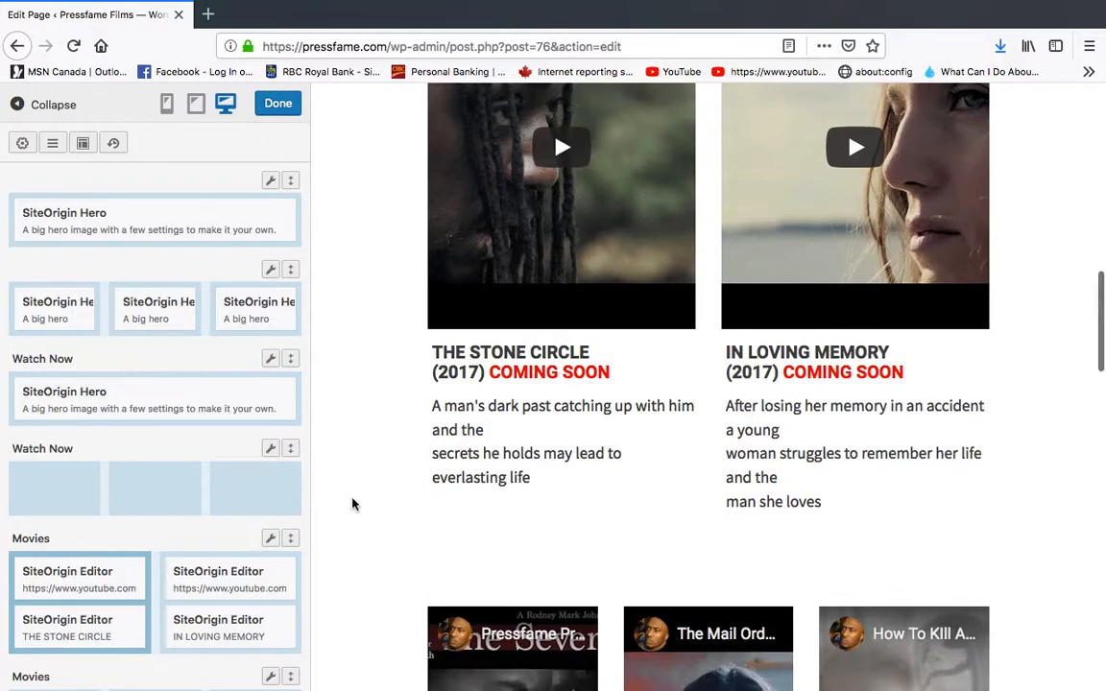
# Look back over the preview's Watch Now section, leave the Live Editor and review the Short Films page's row layout
pyautogui.scroll(10, 349, 500)
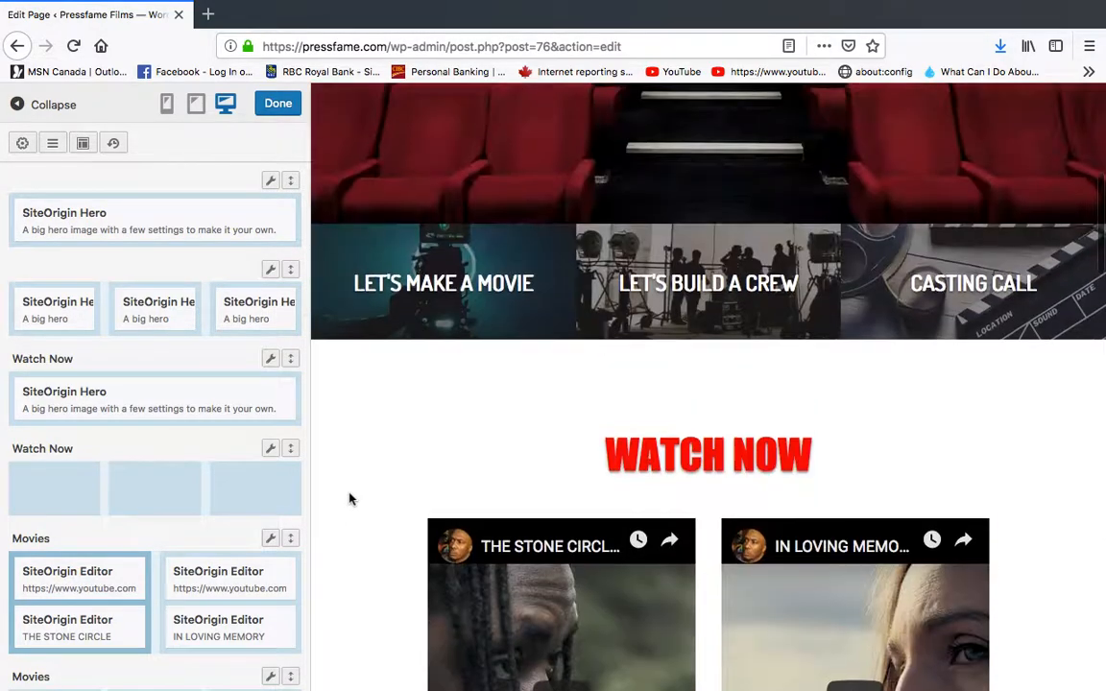
pyautogui.scroll(-3, 360, 404)
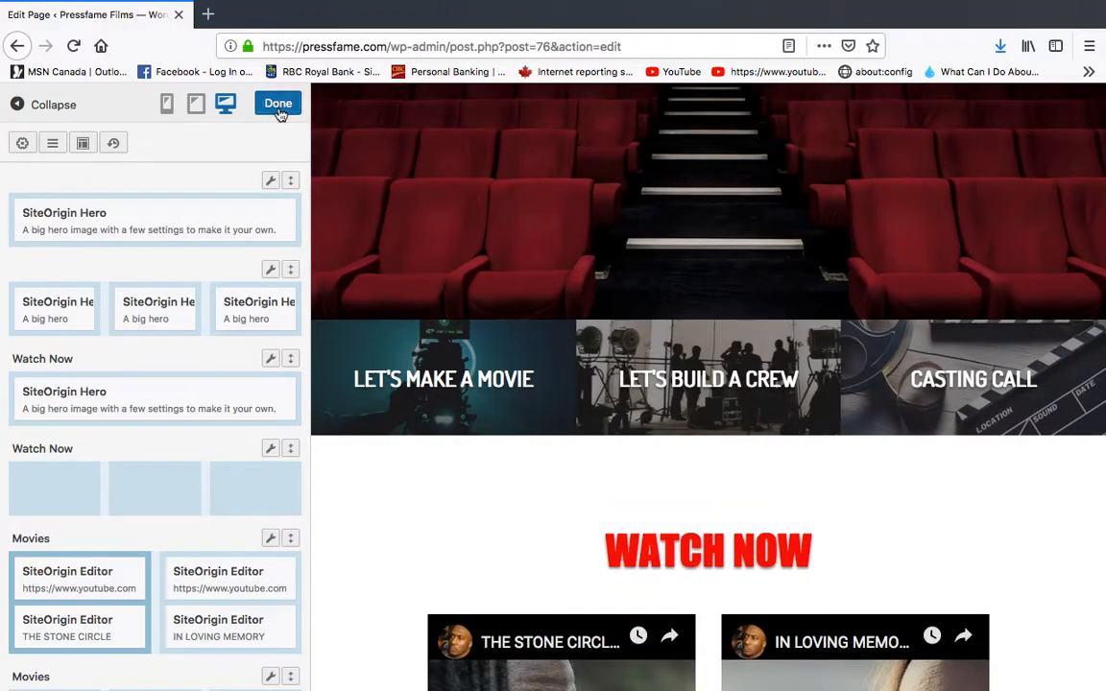
pyautogui.click(277, 104)
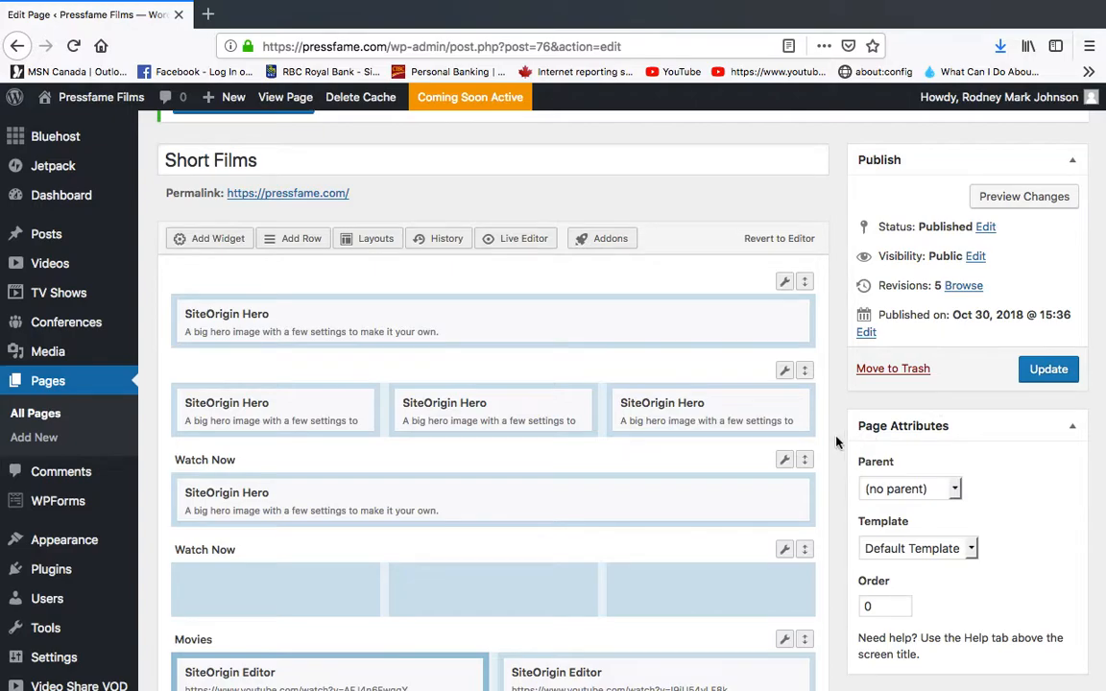
pyautogui.scroll(-2, 813, 440)
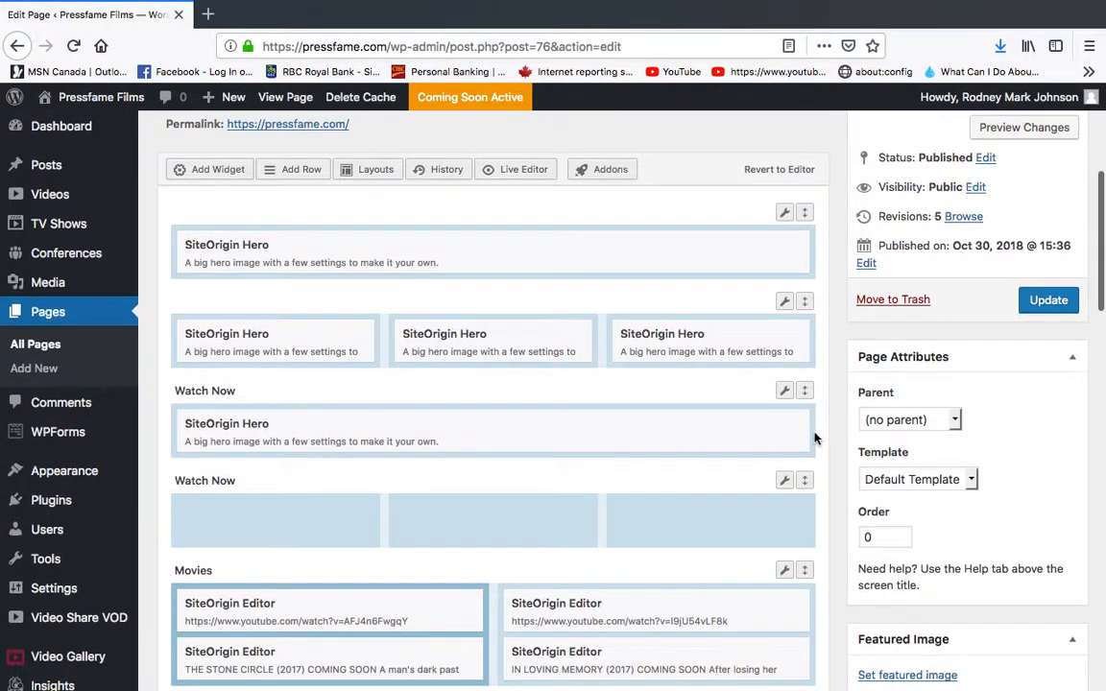
pyautogui.scroll(1, 815, 440)
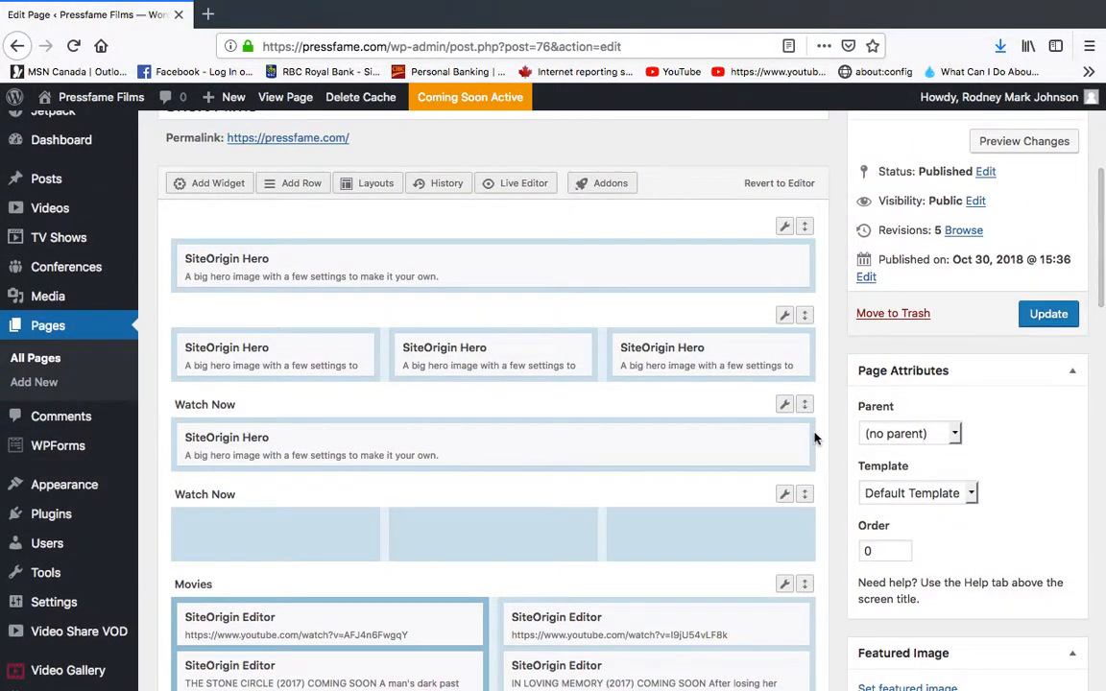
# Reopen the Short Films page in the Live Editor and look through its preview down to the three-film Movies row
pyautogui.click(506, 185)
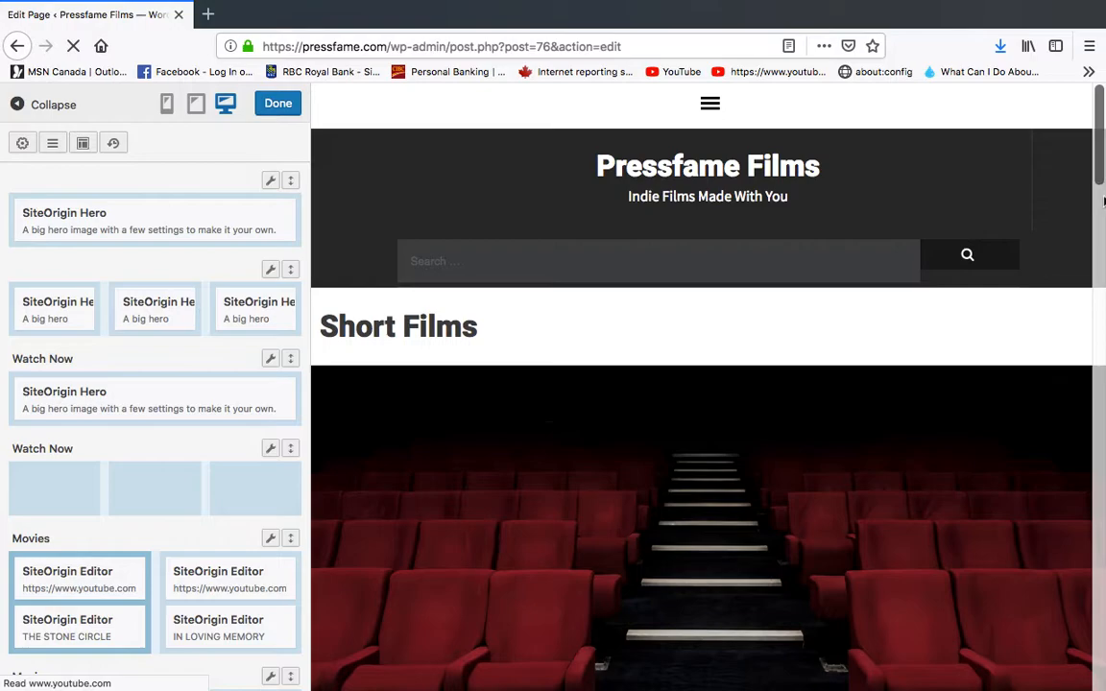
pyautogui.scroll(-9, 1056, 261)
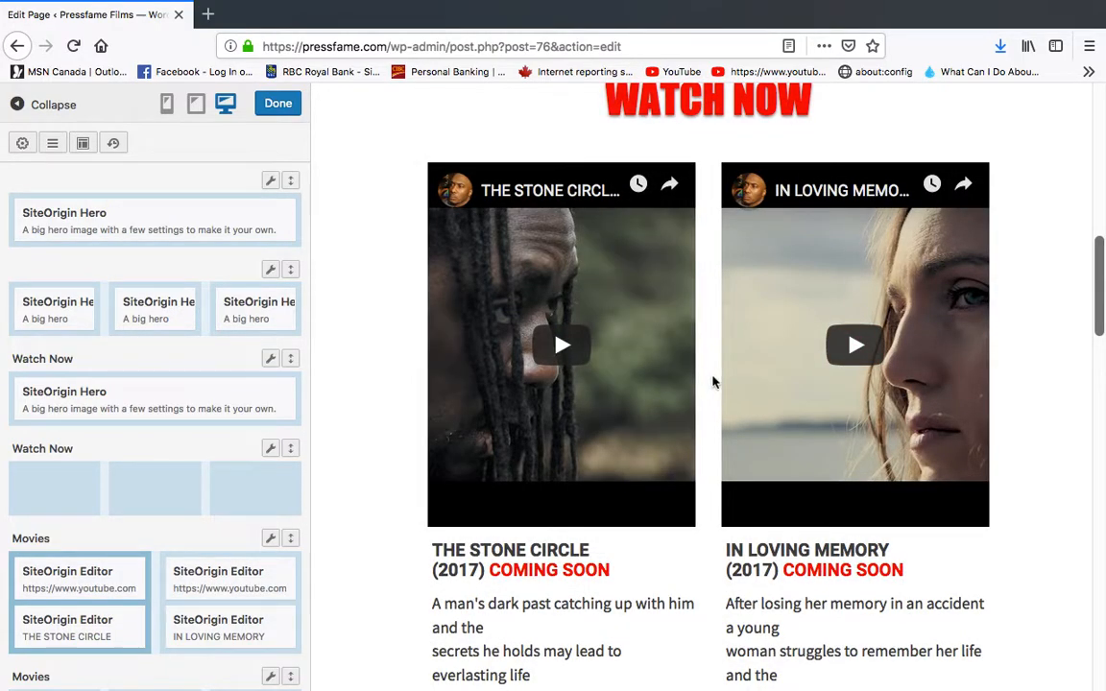
pyautogui.scroll(-5, 1076, 465)
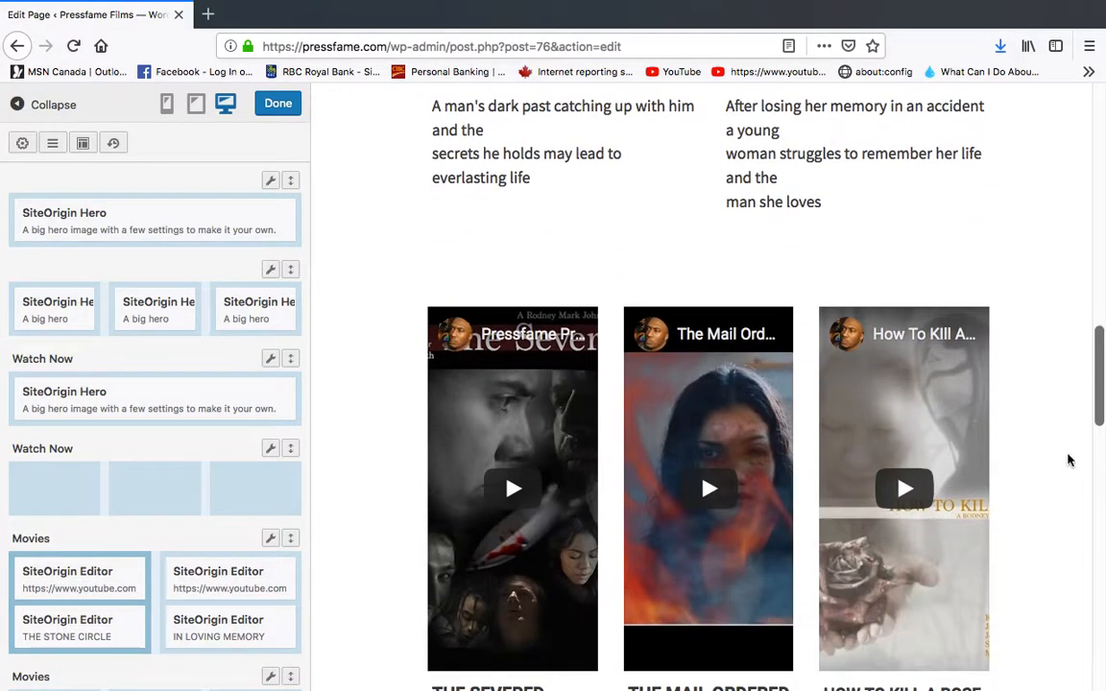
pyautogui.scroll(-1, 408, 455)
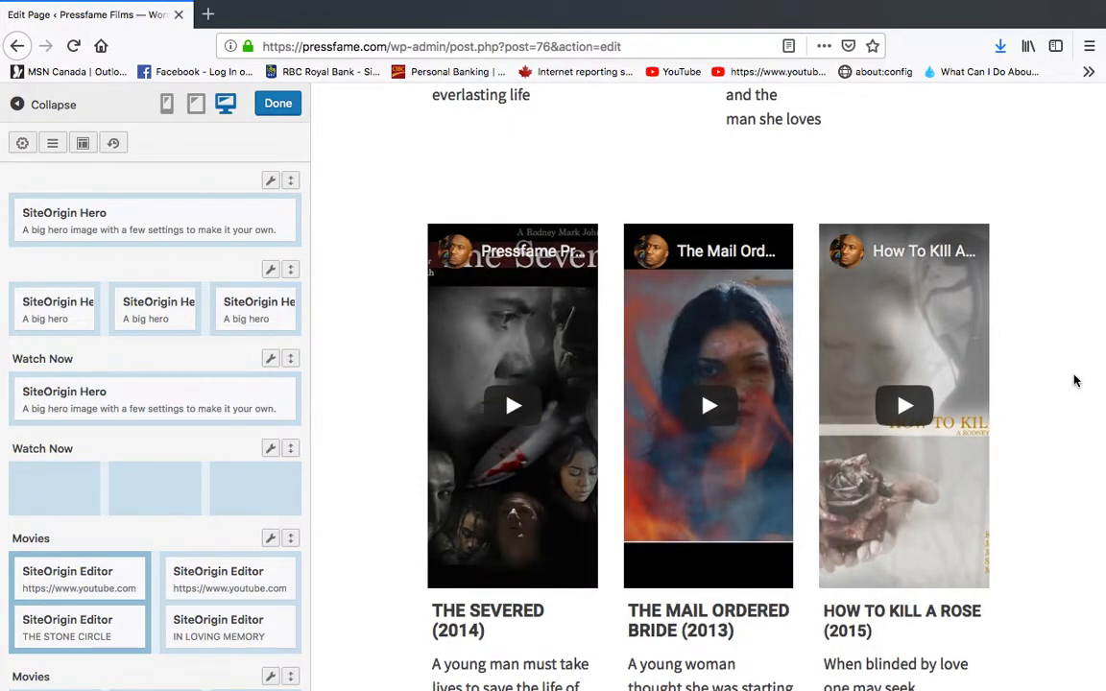
pyautogui.scroll(-2, 1022, 381)
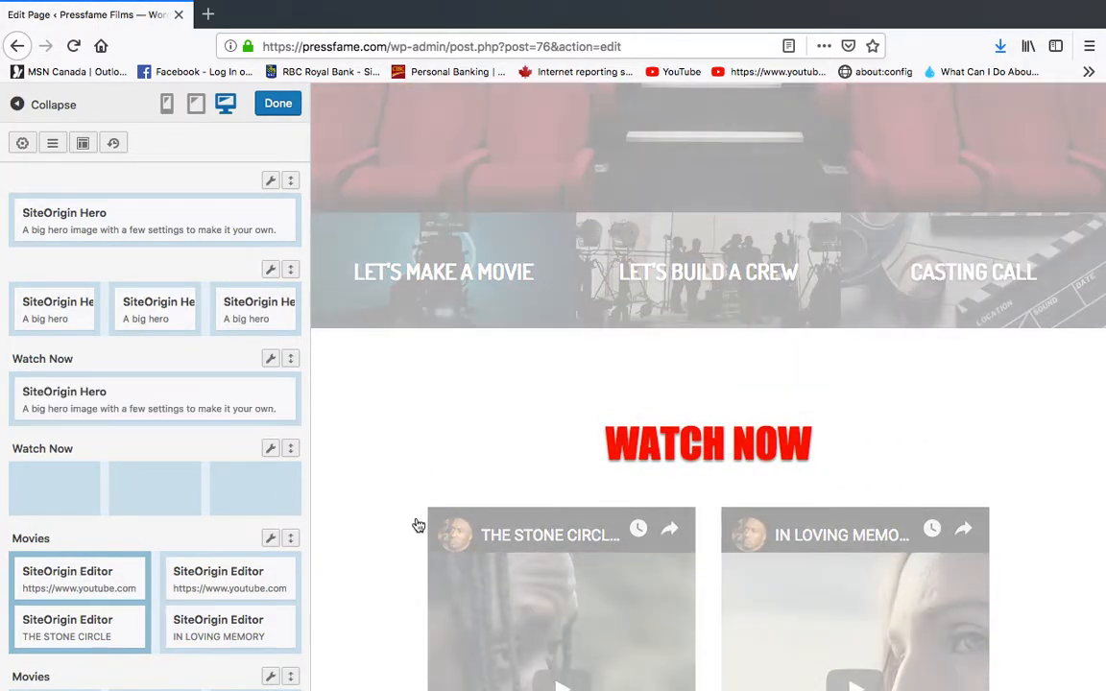
# Examine how the Watch Now heading and the film videos in the preview correspond to their rows and widgets
pyautogui.scroll(-5, 1056, 509)
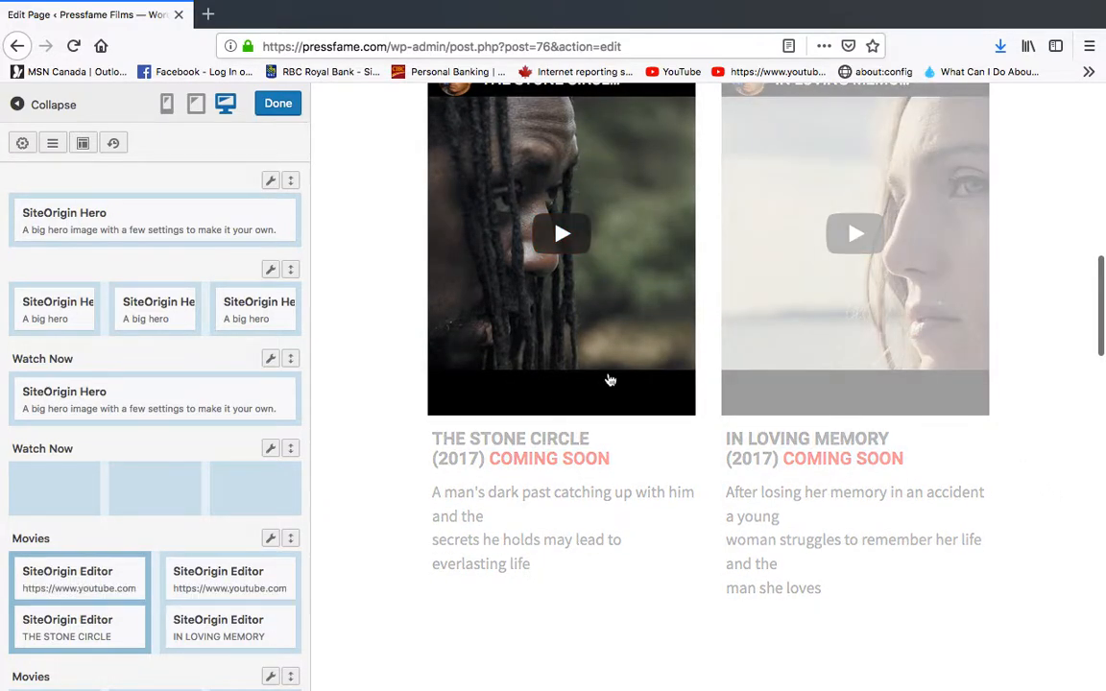
pyautogui.scroll(2, 989, 422)
pyautogui.scroll(1, 989, 423)
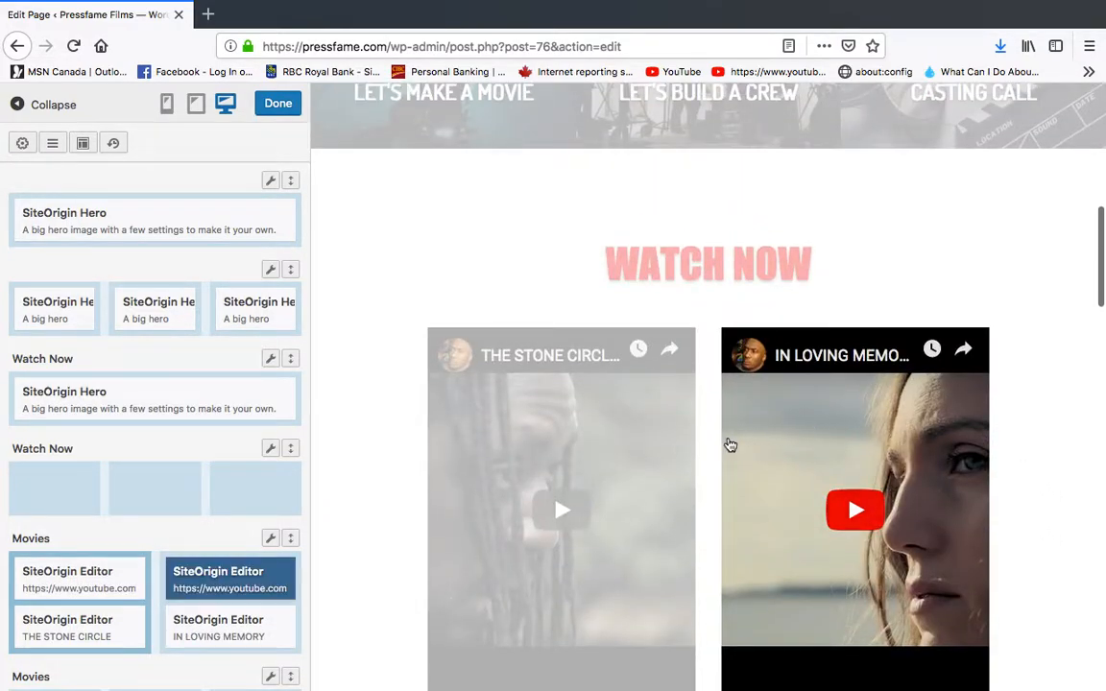
pyautogui.scroll(2, 1007, 484)
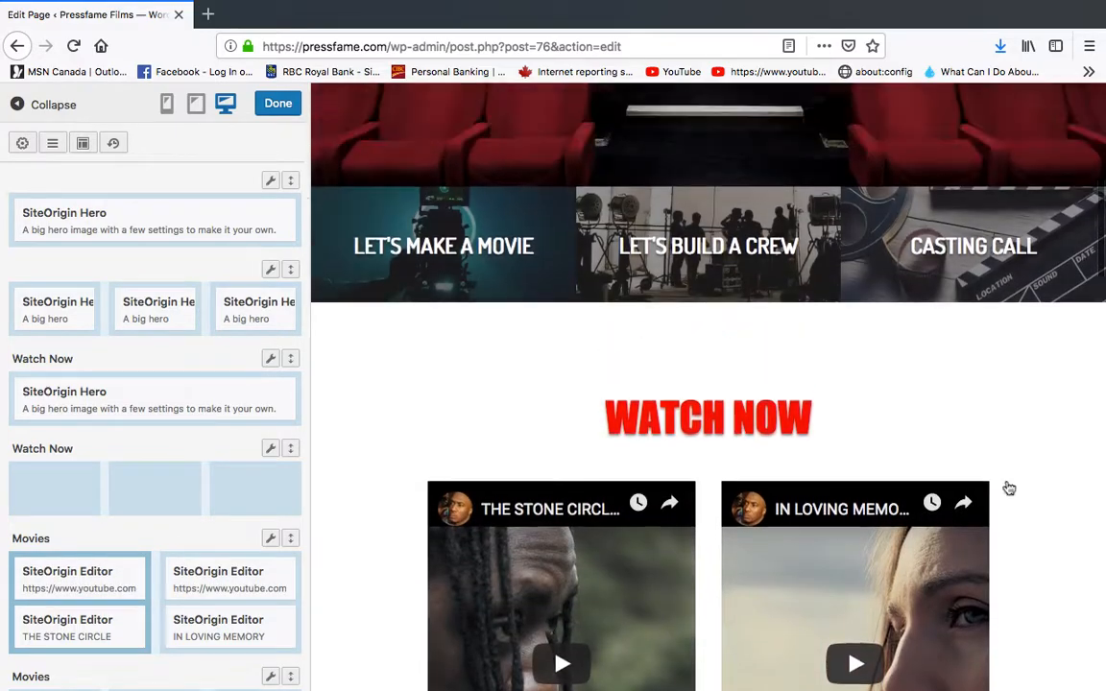
pyautogui.scroll(1, 1004, 485)
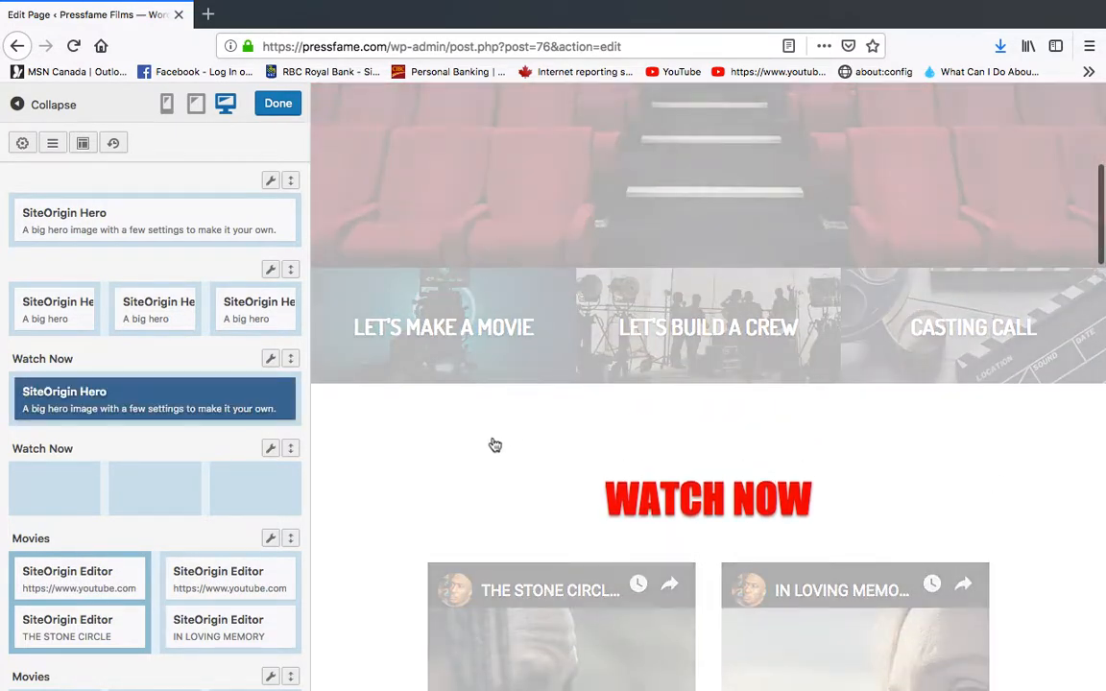
pyautogui.scroll(-5, 368, 462)
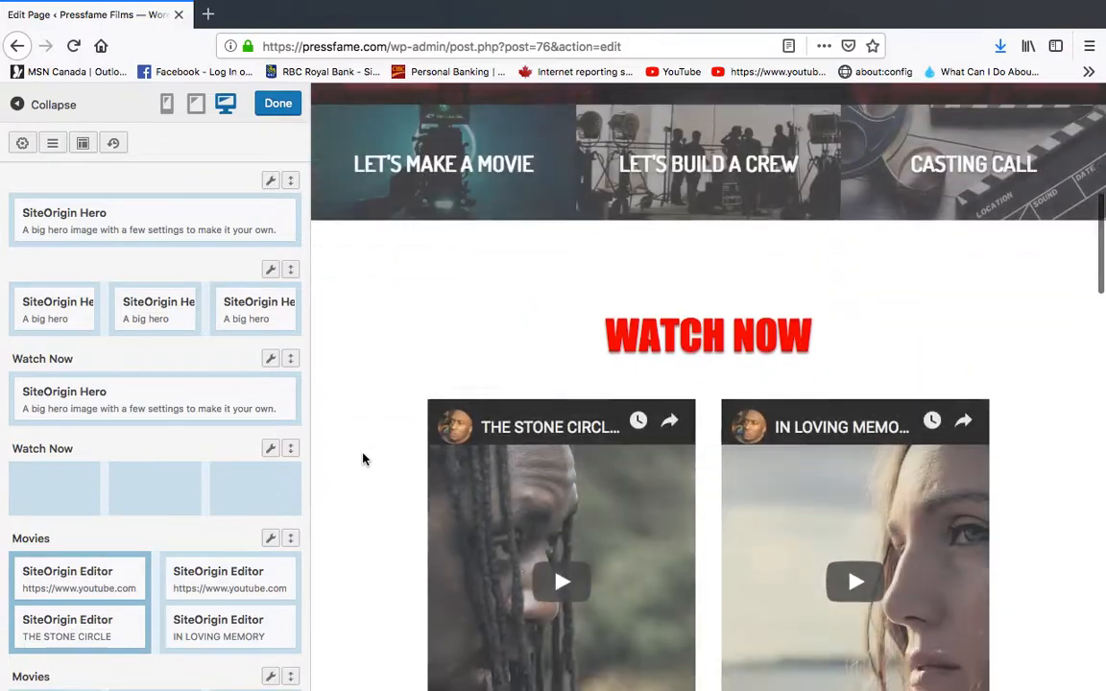
pyautogui.moveTo(271, 545)
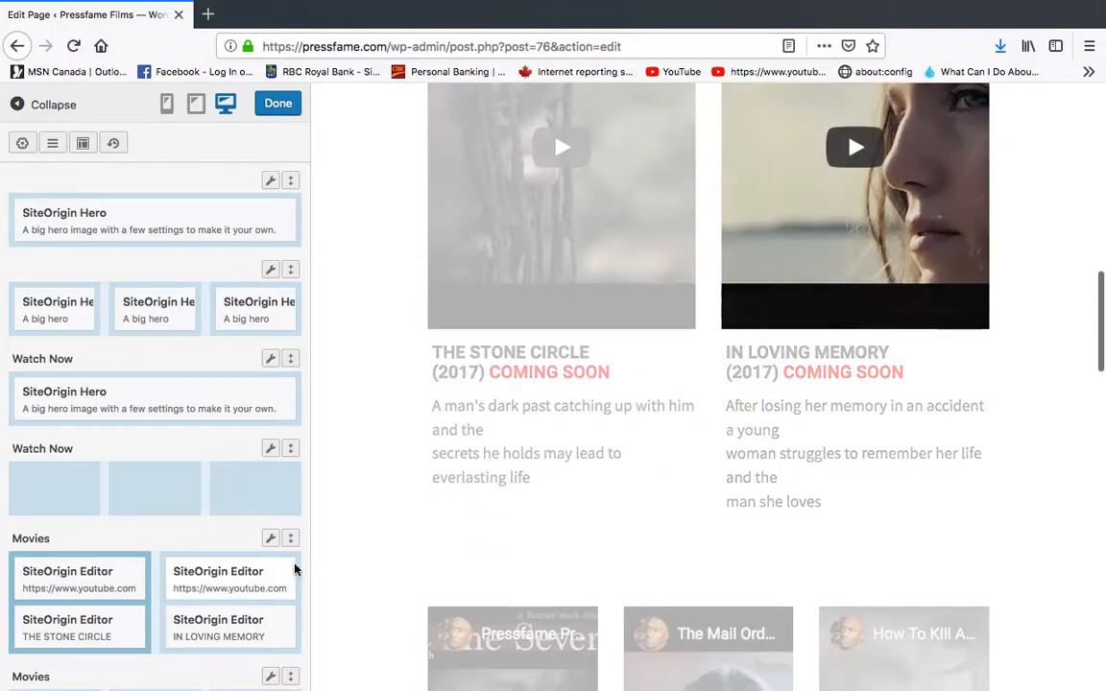
pyautogui.scroll(-3, 507, 536)
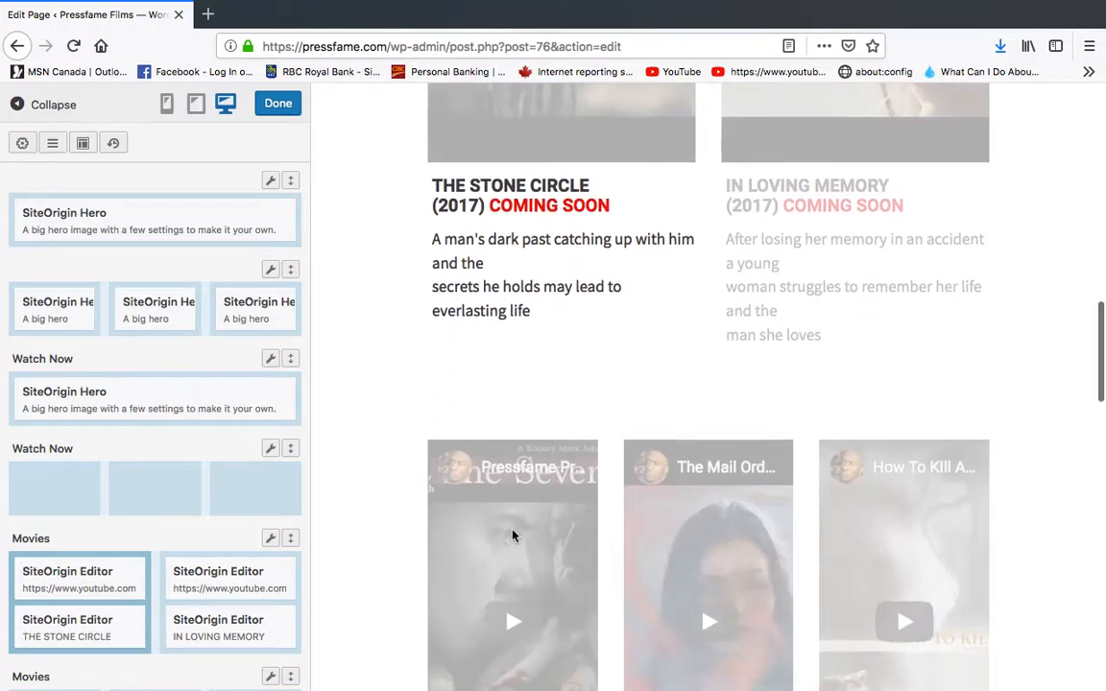
pyautogui.scroll(-2, 512, 535)
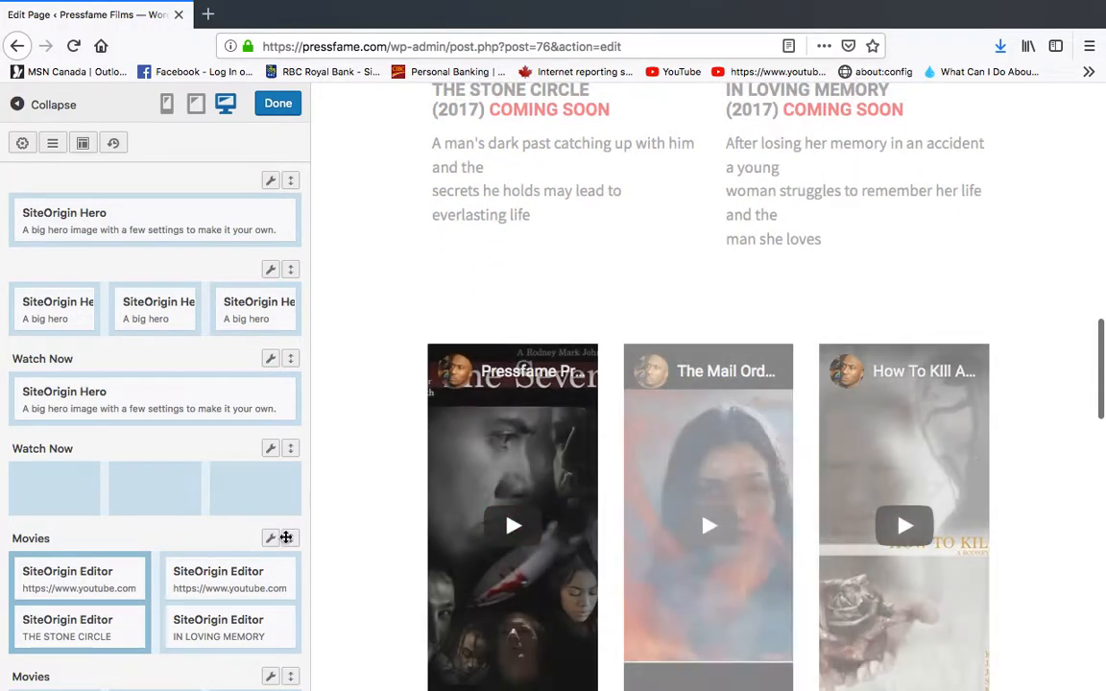
# Open the three-column Movies row containing The Severed for editing and examine its layout margin, gutter and padding settings
pyautogui.scroll(-5, 291, 540)
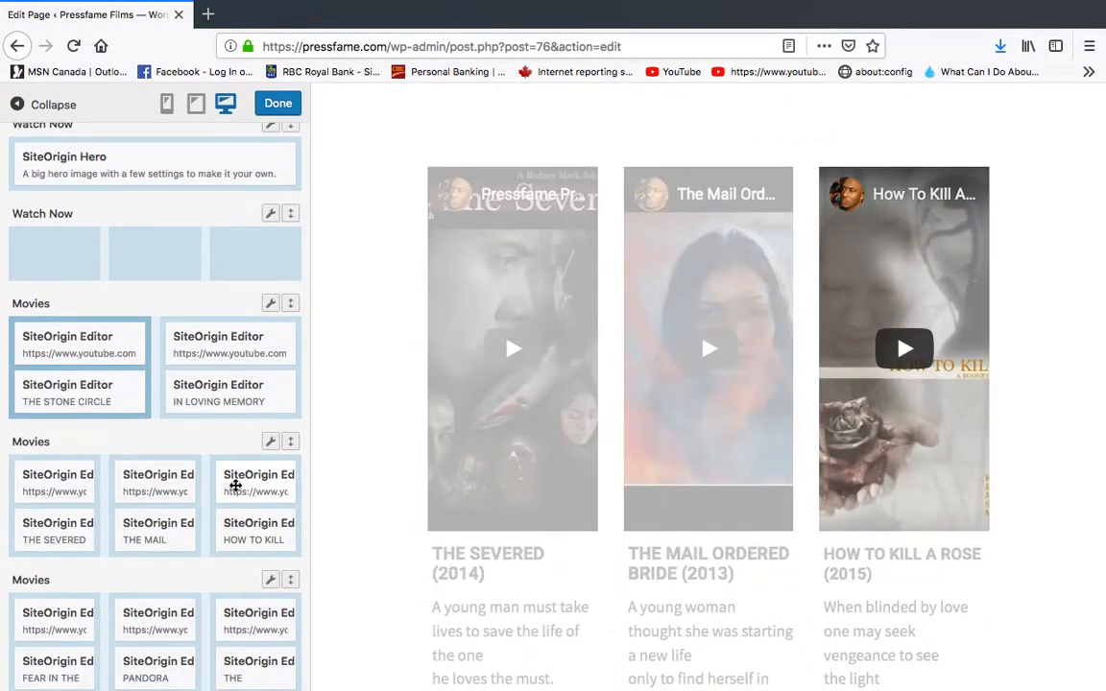
pyautogui.moveTo(272, 444)
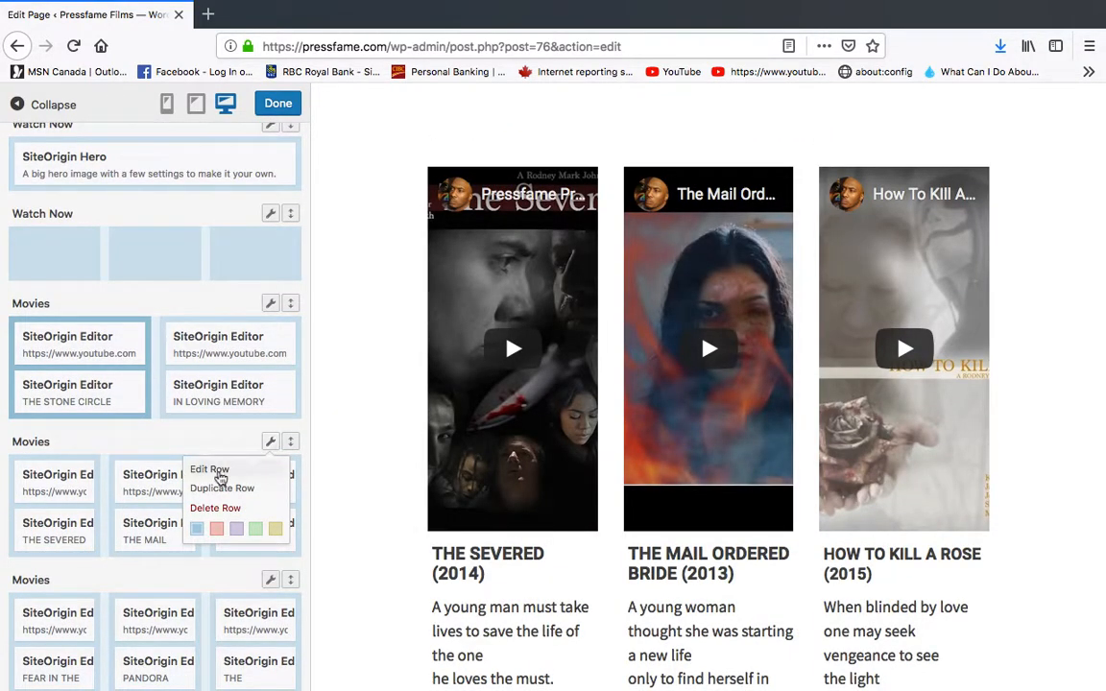
pyautogui.click(216, 470)
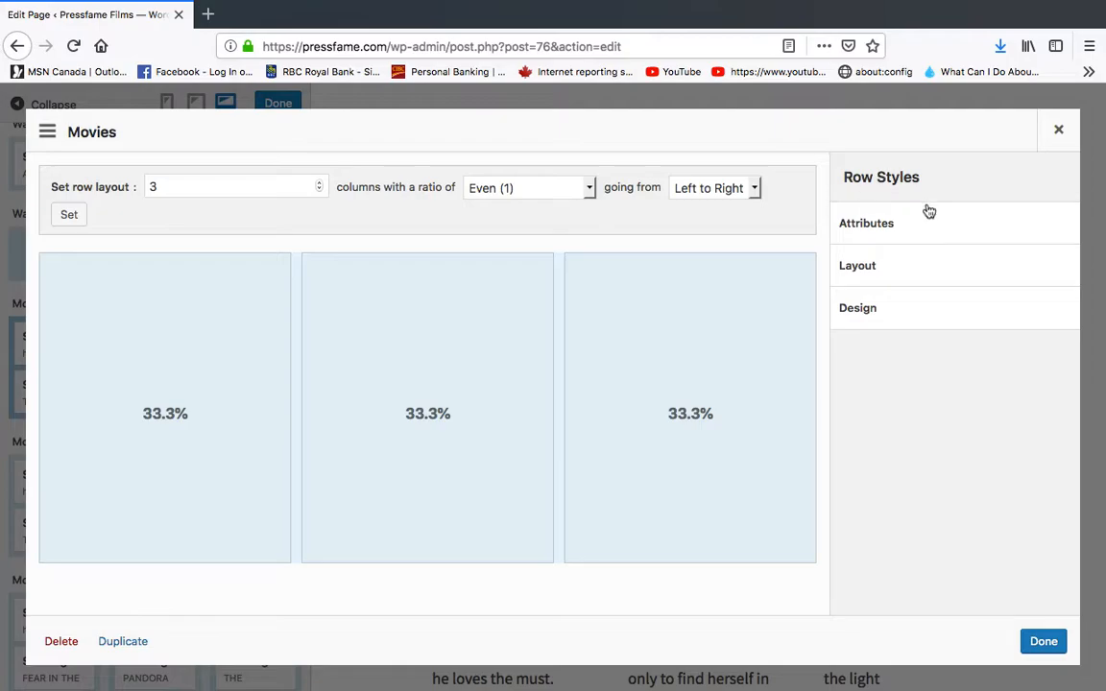
pyautogui.click(857, 274)
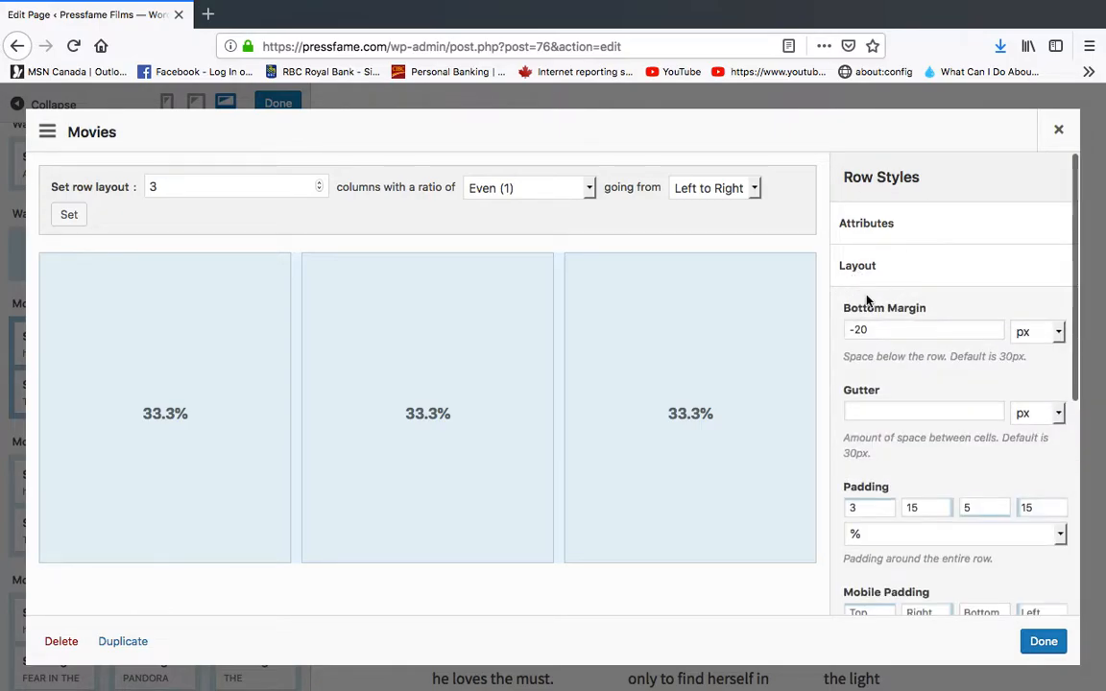
pyautogui.scroll(-1, 960, 347)
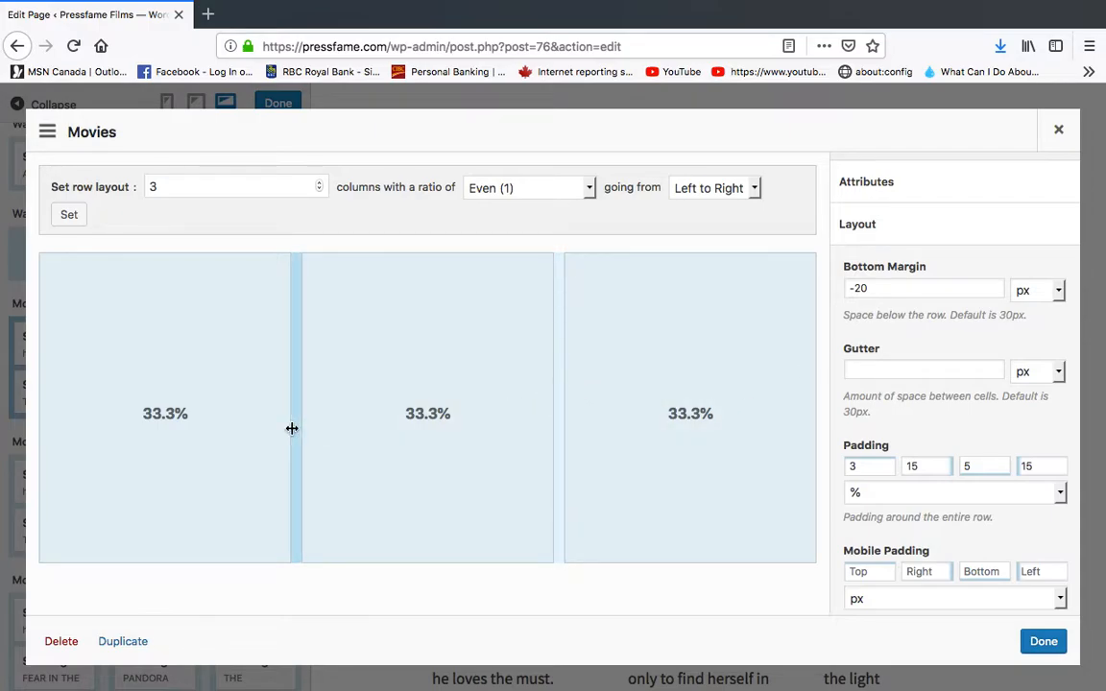
pyautogui.scroll(-3, 992, 444)
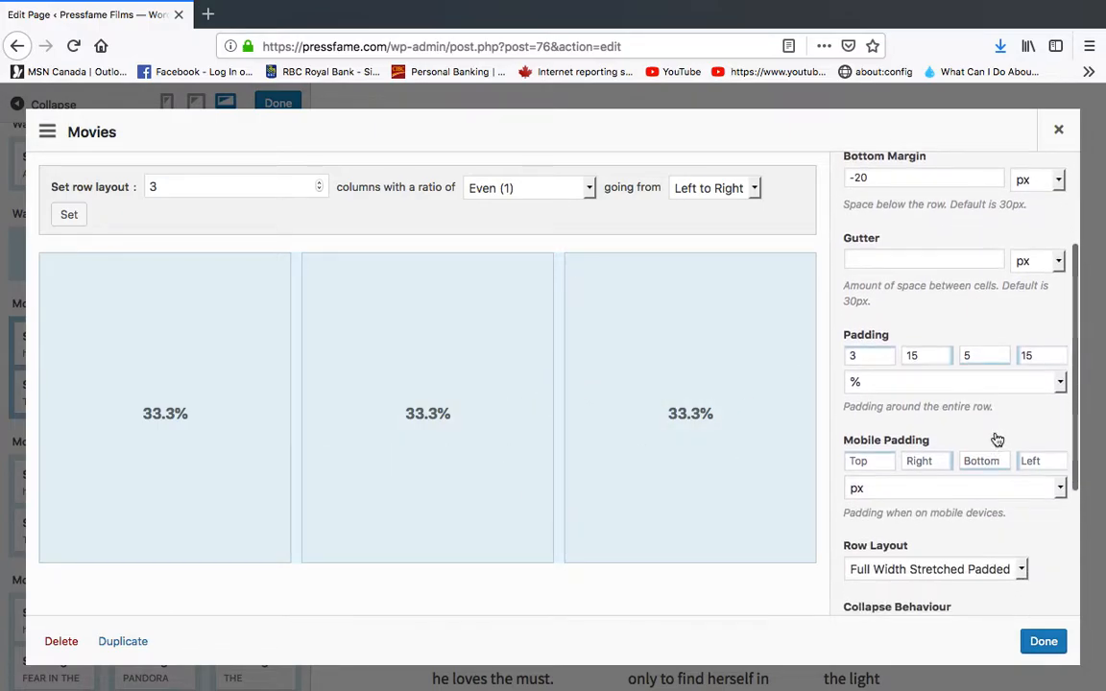
# View the unit choices for the Movies row's padding and keep the unit at %
pyautogui.scroll(-1, 874, 356)
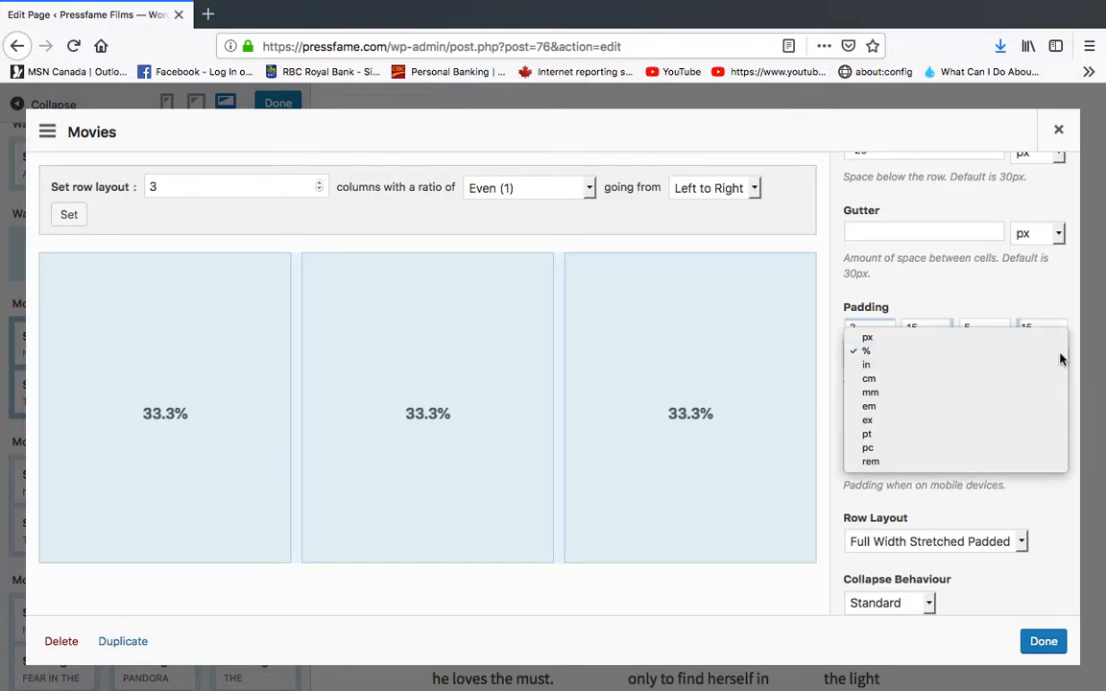
pyautogui.click(1061, 354)
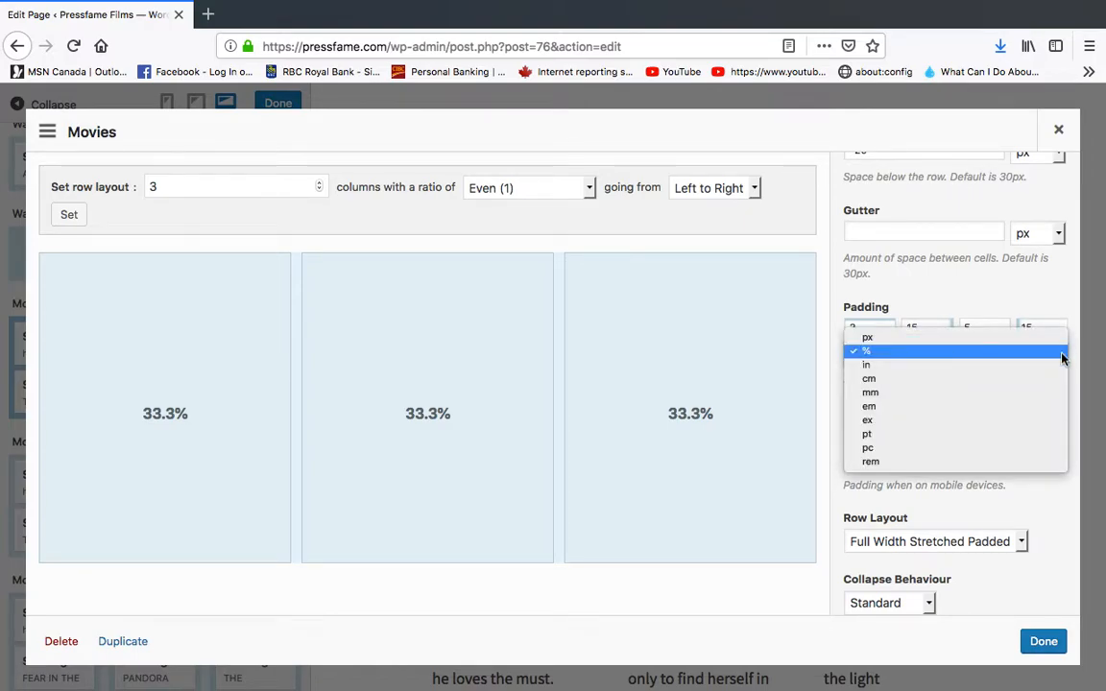
pyautogui.click(1021, 352)
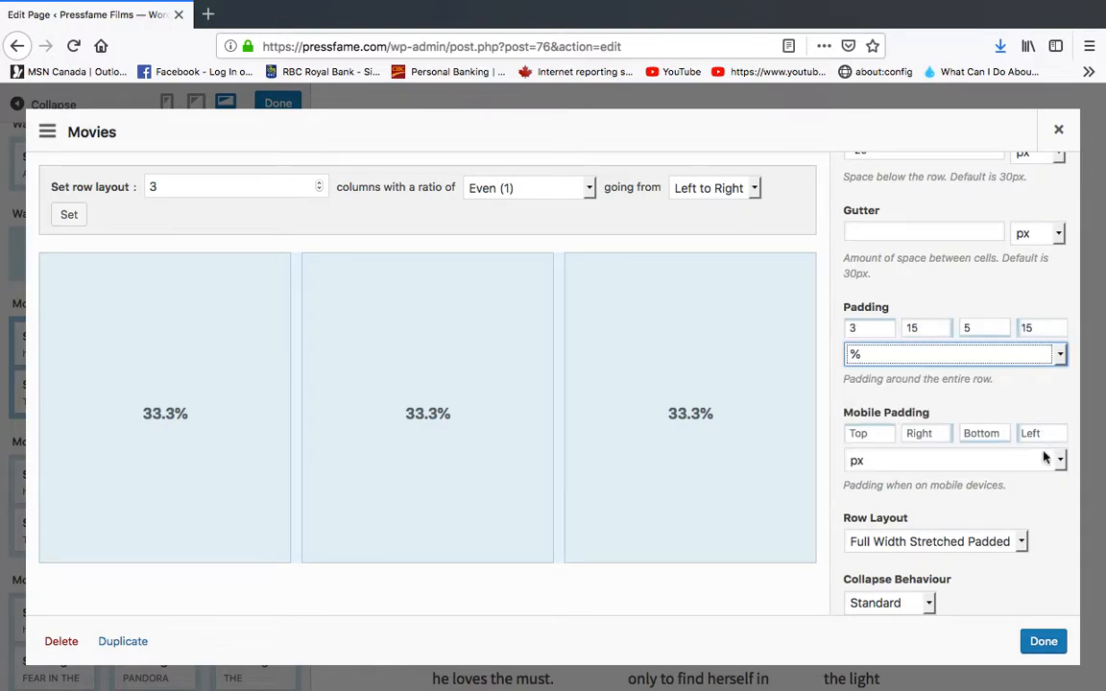
# View the Row Layout choices for the Movies row and leave it on Full Width Stretched Padded
pyautogui.scroll(-3, 1026, 533)
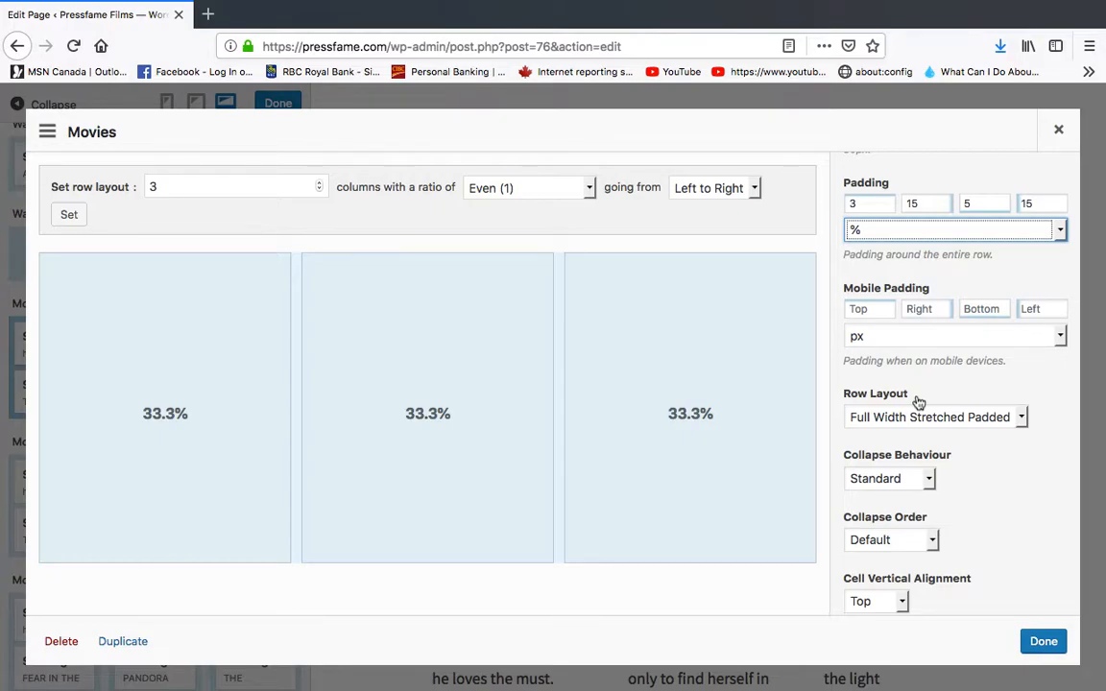
pyautogui.click(1023, 418)
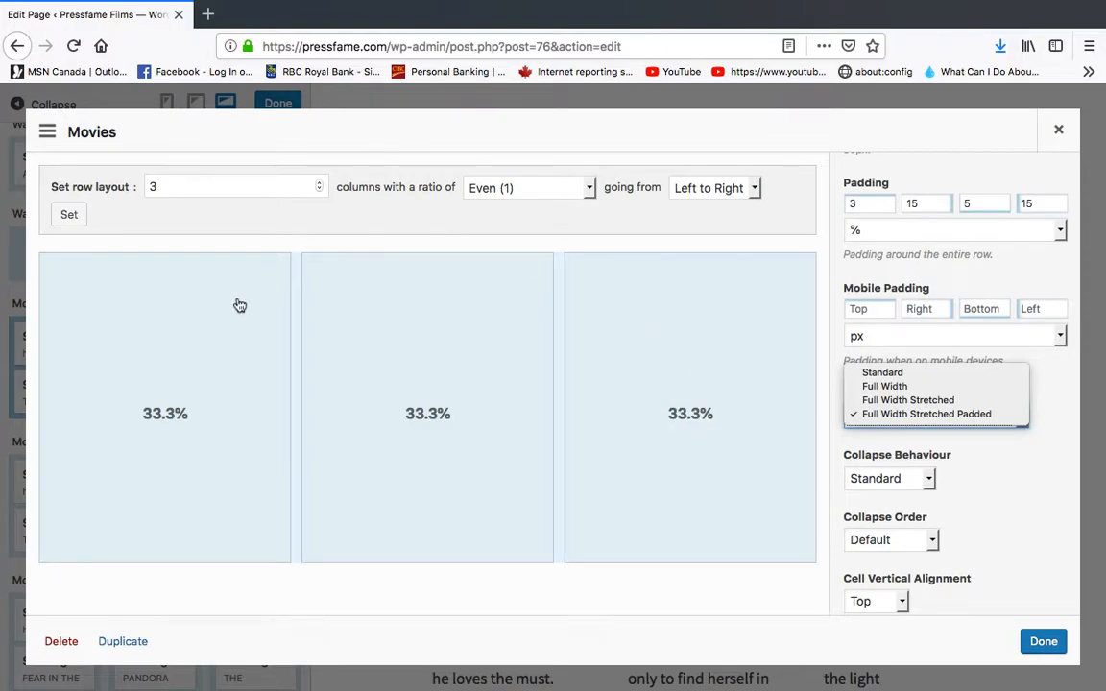
pyautogui.click(1057, 443)
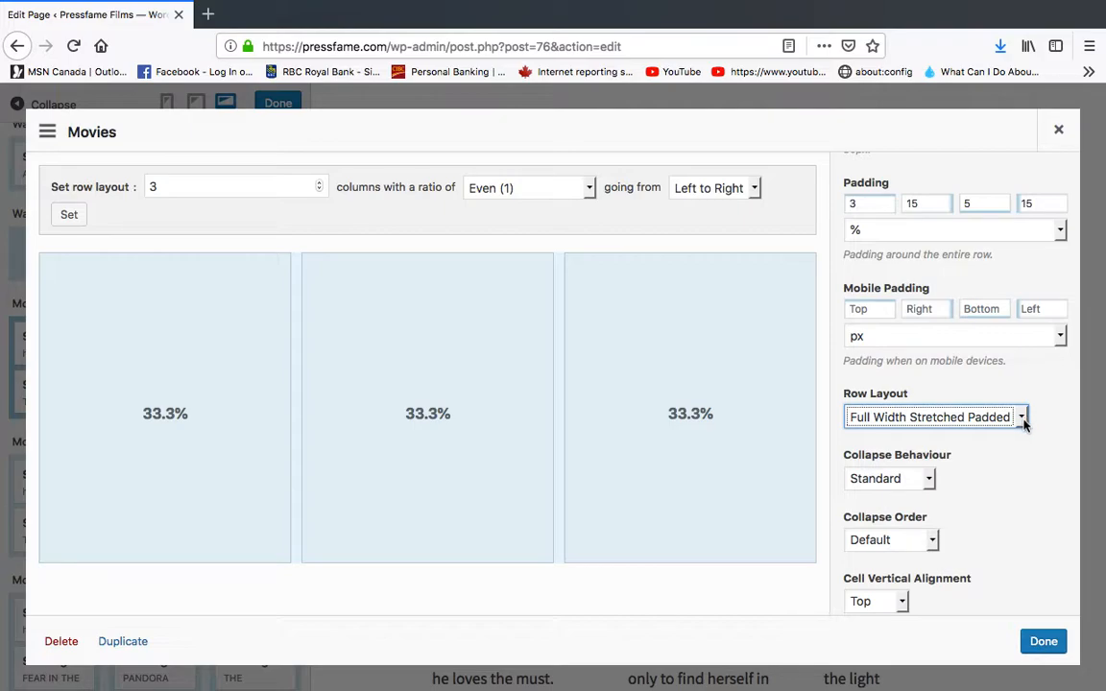
pyautogui.click(1023, 422)
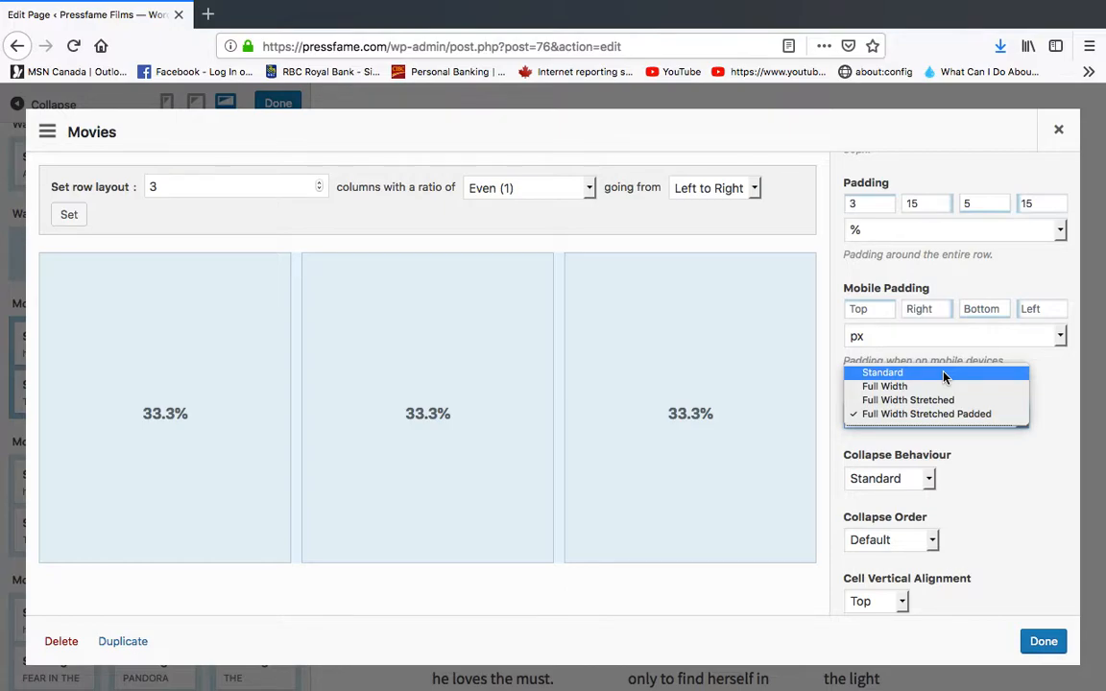
pyautogui.click(1045, 401)
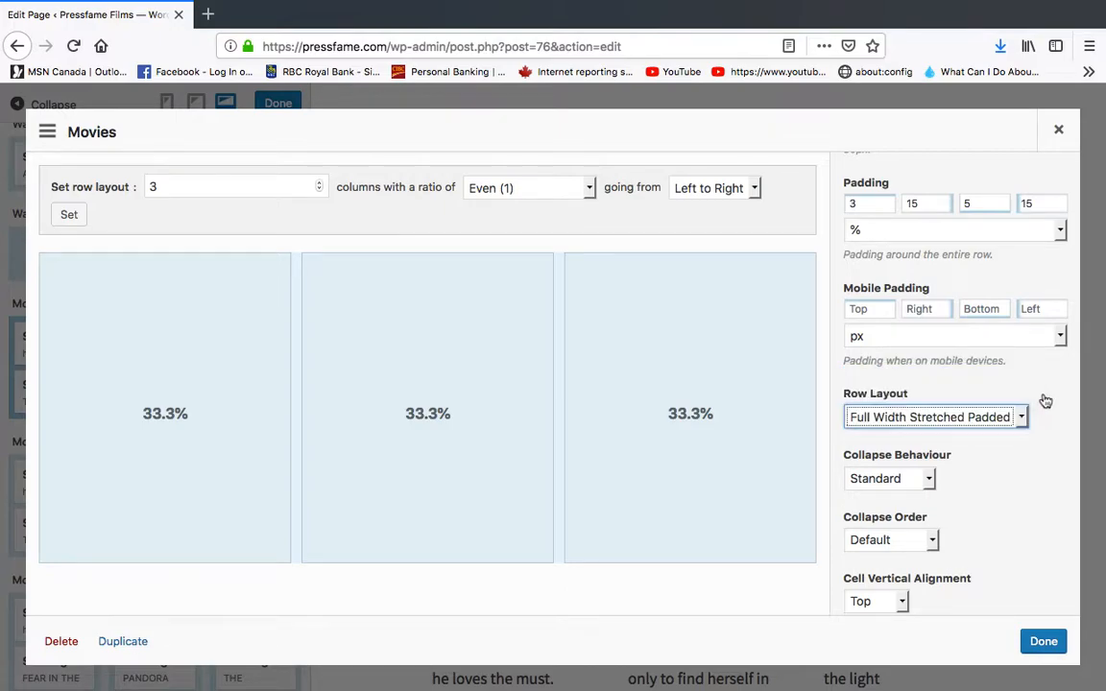
# Finish the Movies row settings, leave the Live Editor and update the Short Films page
pyautogui.click(1043, 641)
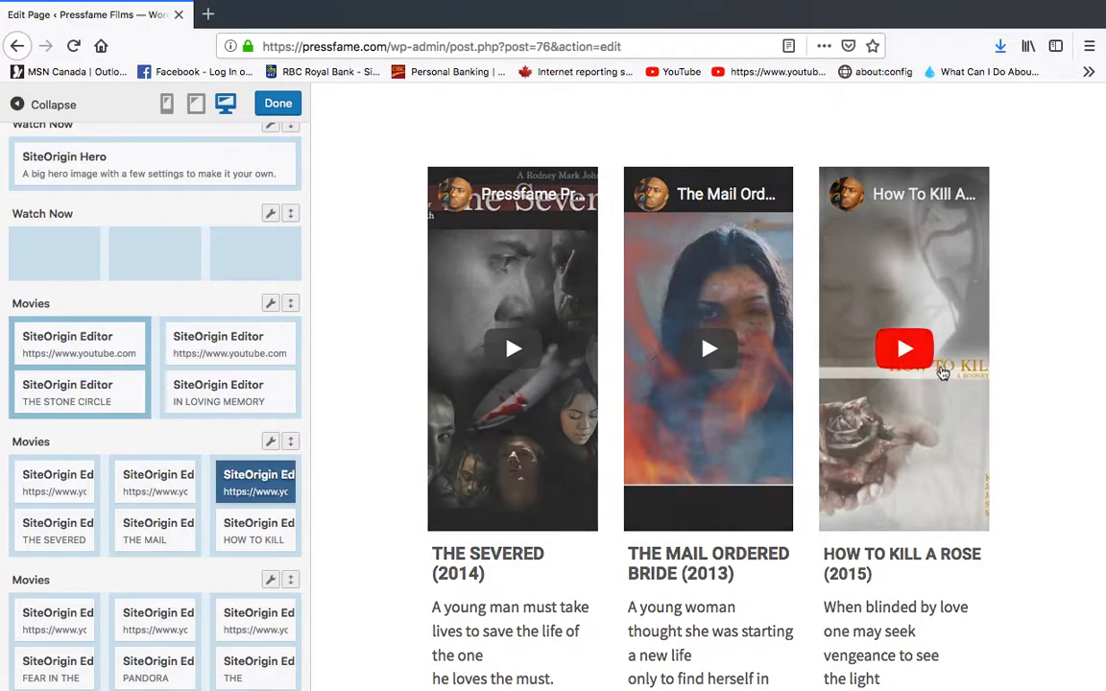
pyautogui.click(279, 111)
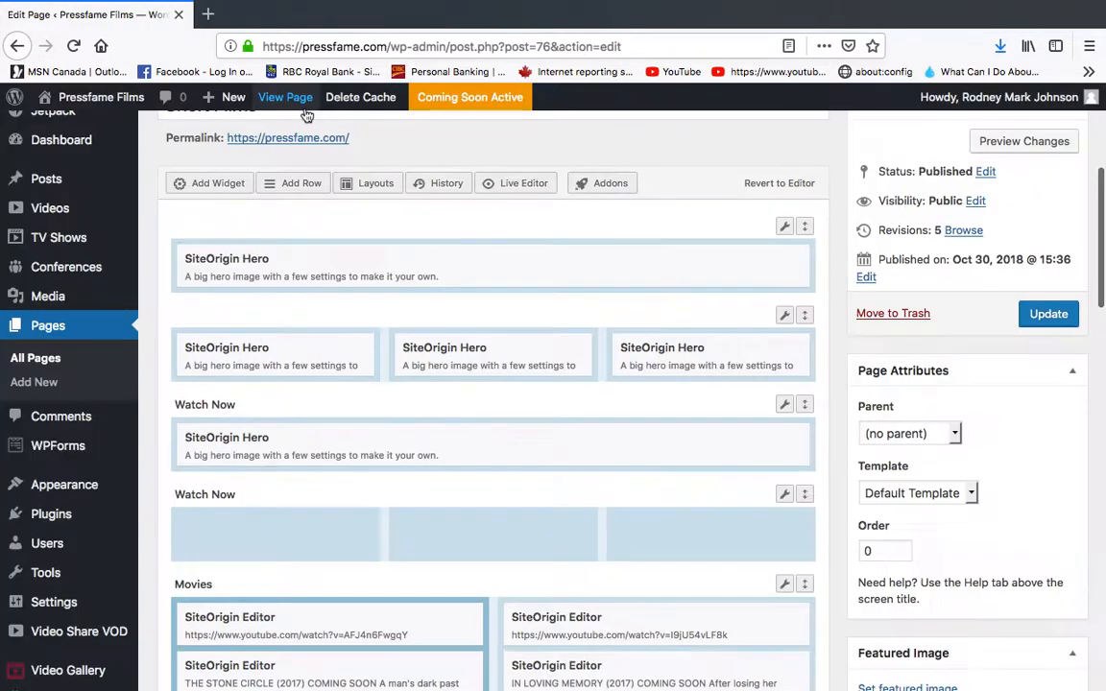
pyautogui.click(1049, 315)
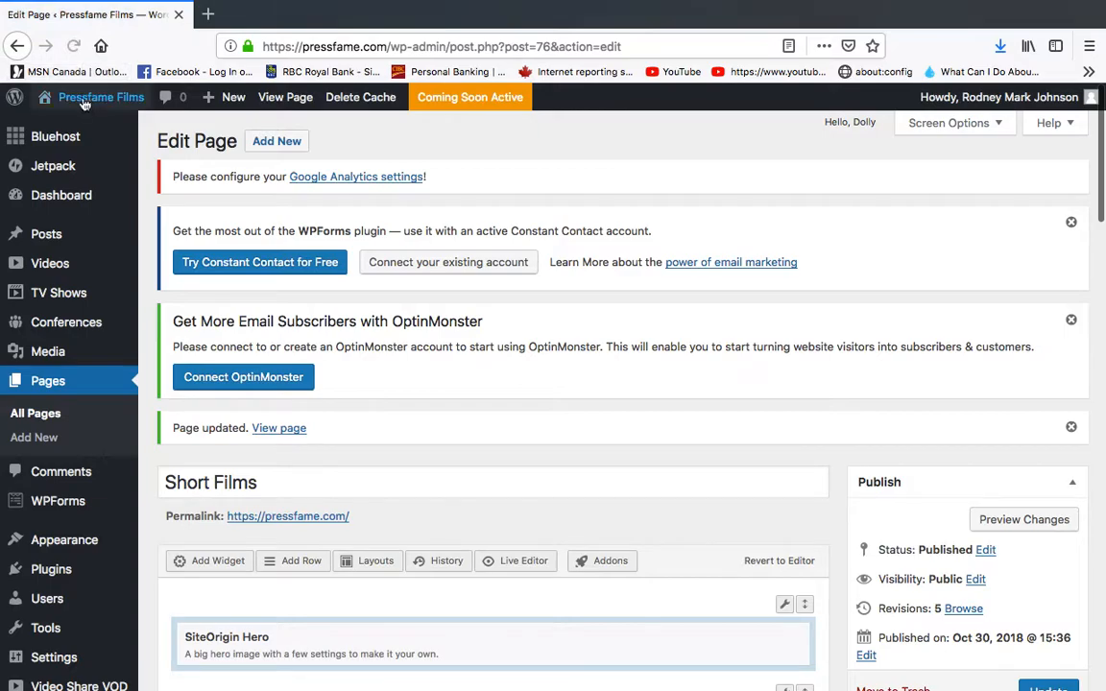
# Visit the Pressfame Films site and examine the published Short Films page from the hero image through the film rows to the director's biography
pyautogui.click(91, 99)
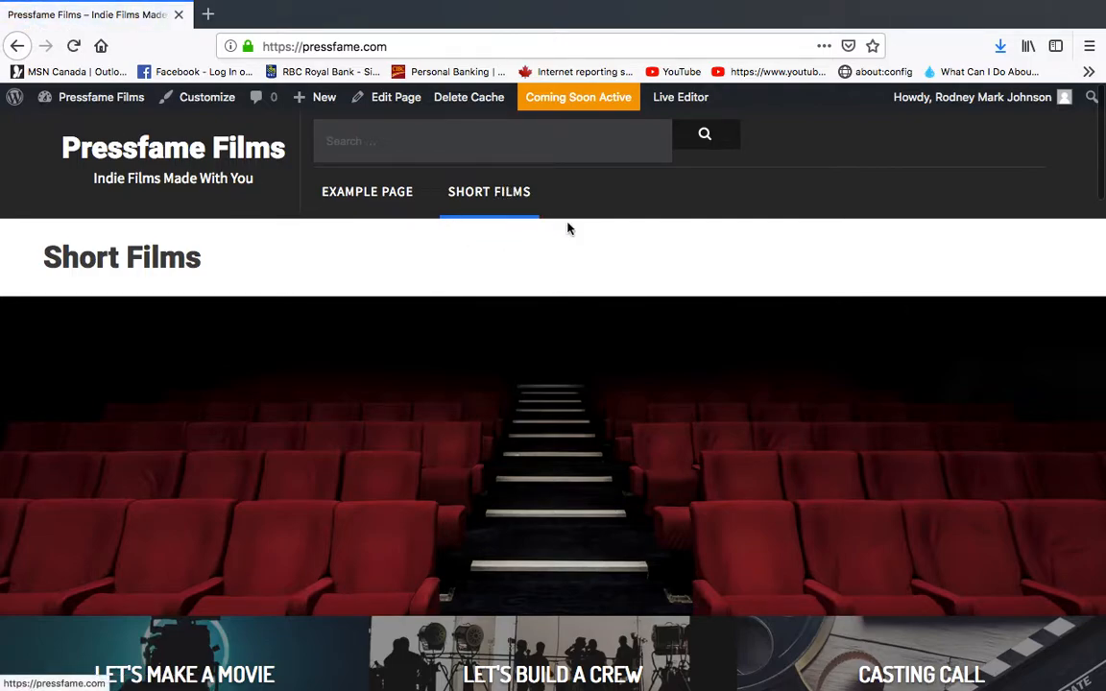
pyautogui.scroll(-5, 568, 229)
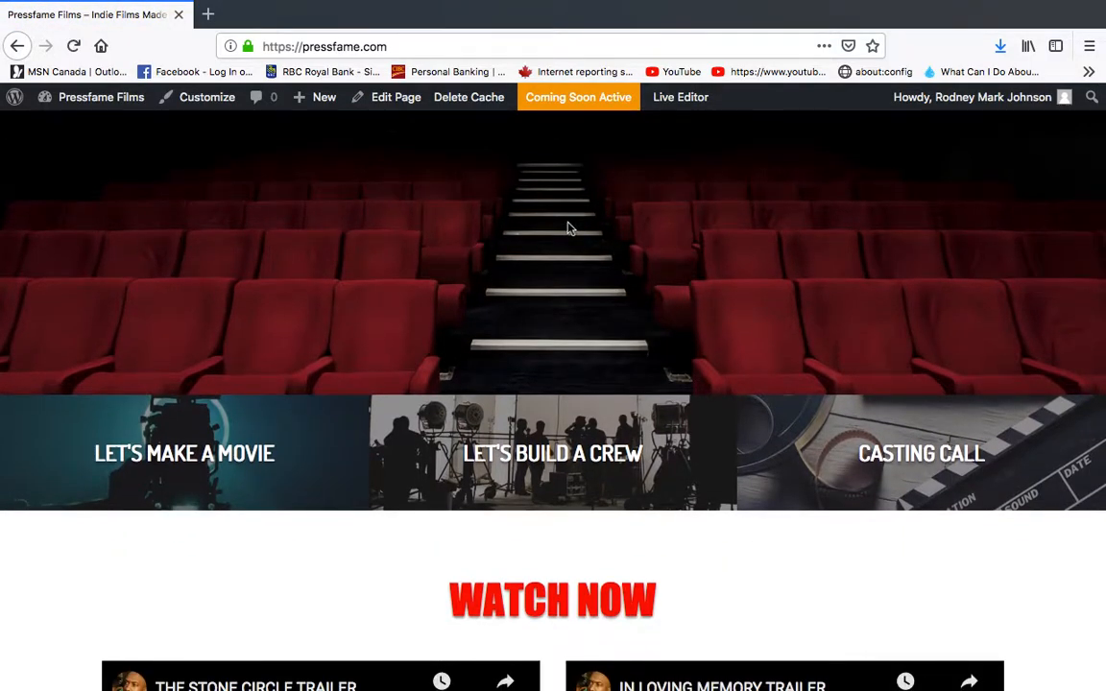
pyautogui.scroll(-5, 577, 258)
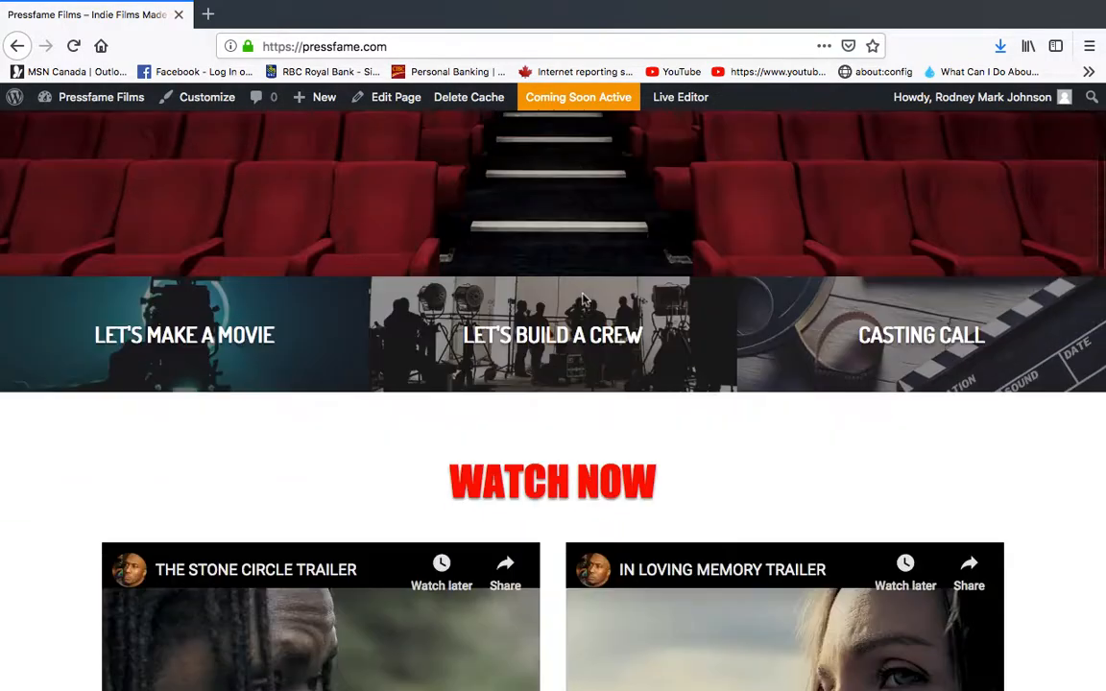
pyautogui.scroll(-4, 582, 301)
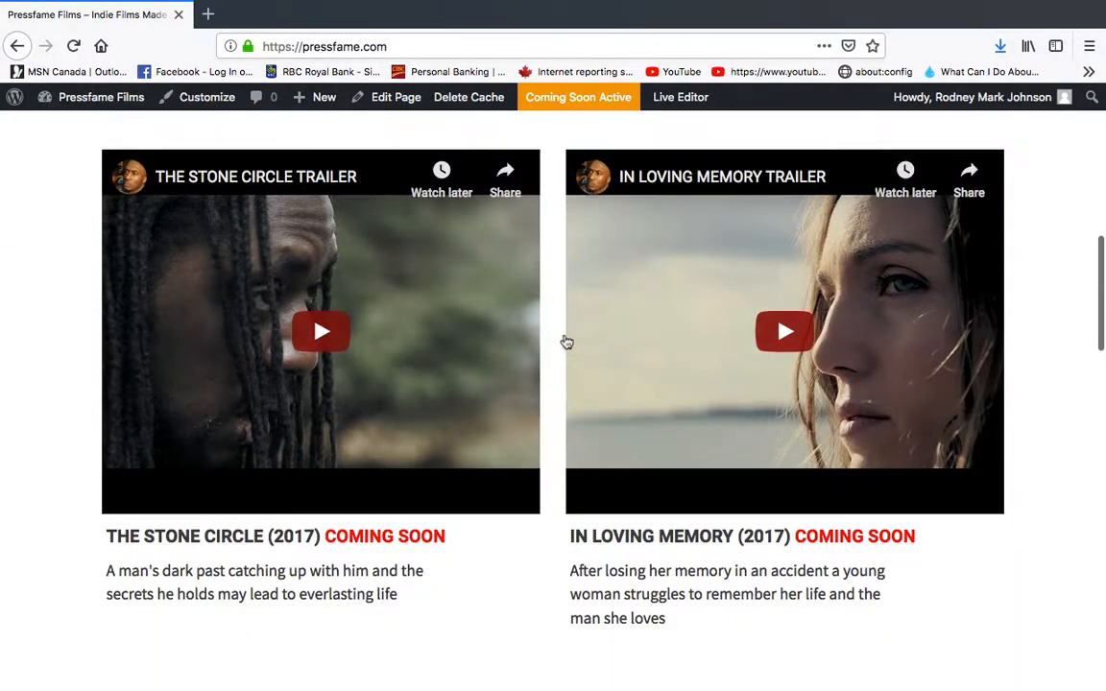
pyautogui.scroll(-2, 573, 390)
pyautogui.scroll(-5, 571, 387)
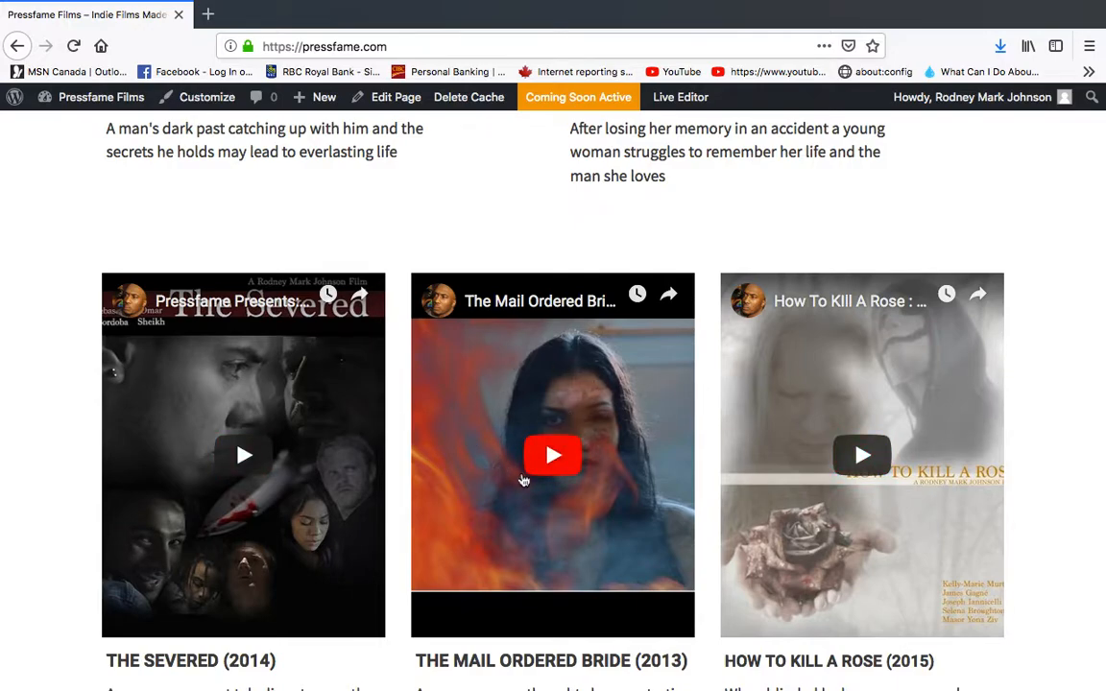
pyautogui.scroll(-5, 628, 560)
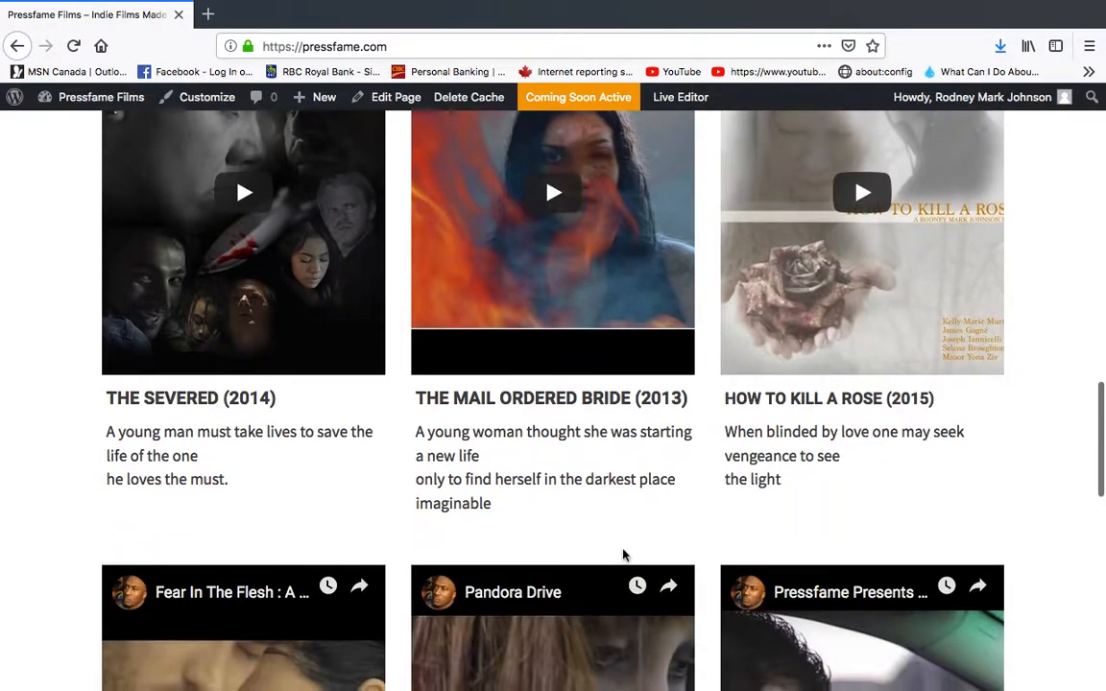
pyautogui.scroll(-7, 624, 557)
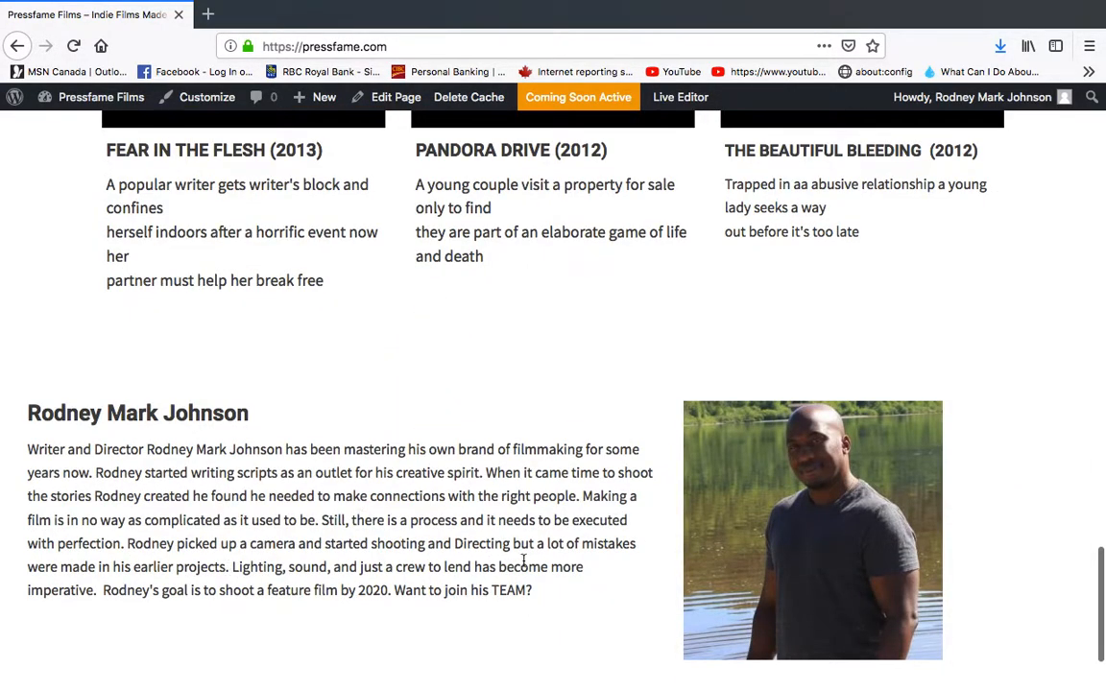
pyautogui.scroll(-2, 591, 574)
pyautogui.scroll(8, 592, 577)
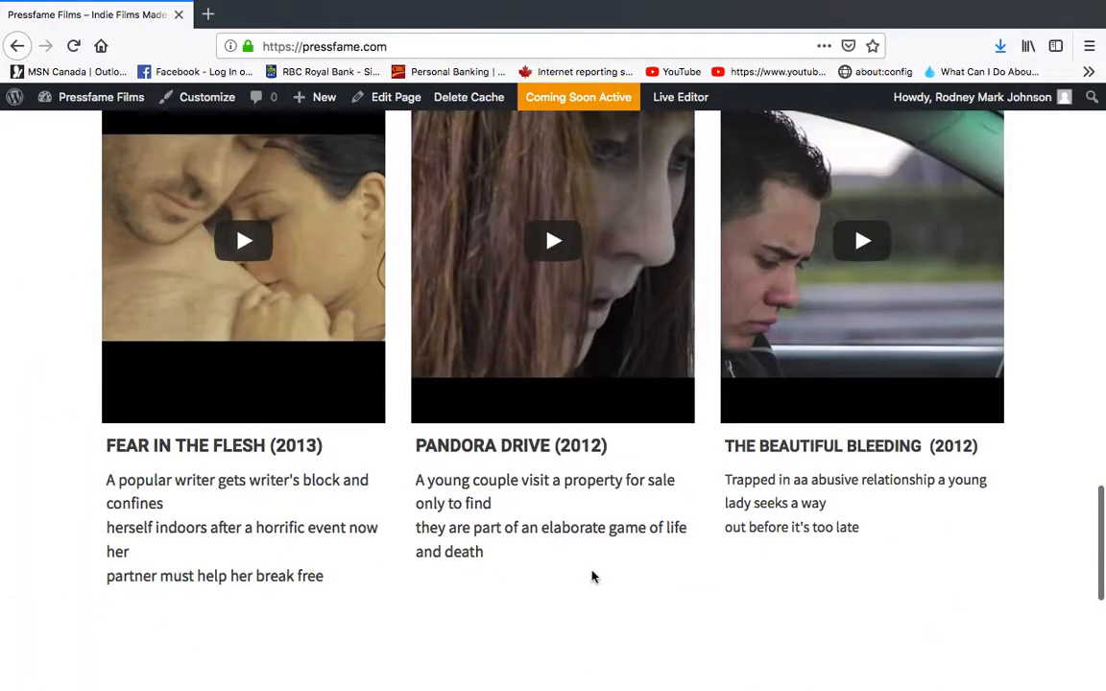
pyautogui.scroll(15, 594, 578)
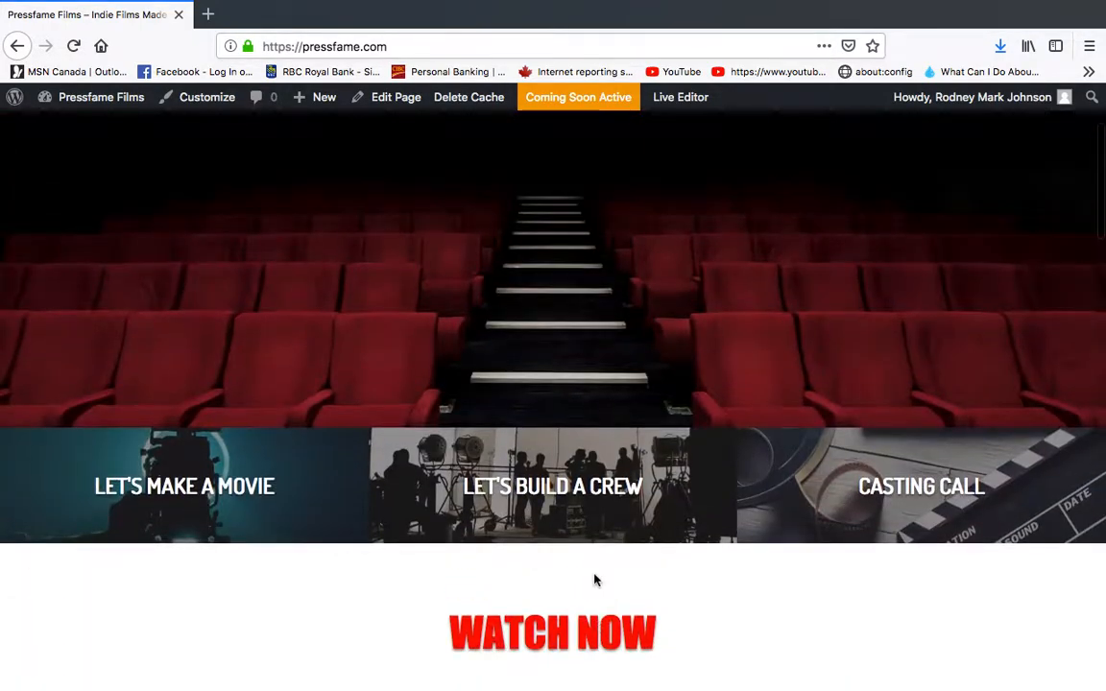
pyautogui.scroll(2, 594, 578)
# Return to editing the Short Films page and view the Revert to Editor option, keeping the Page Builder content
pyautogui.click(16, 46)
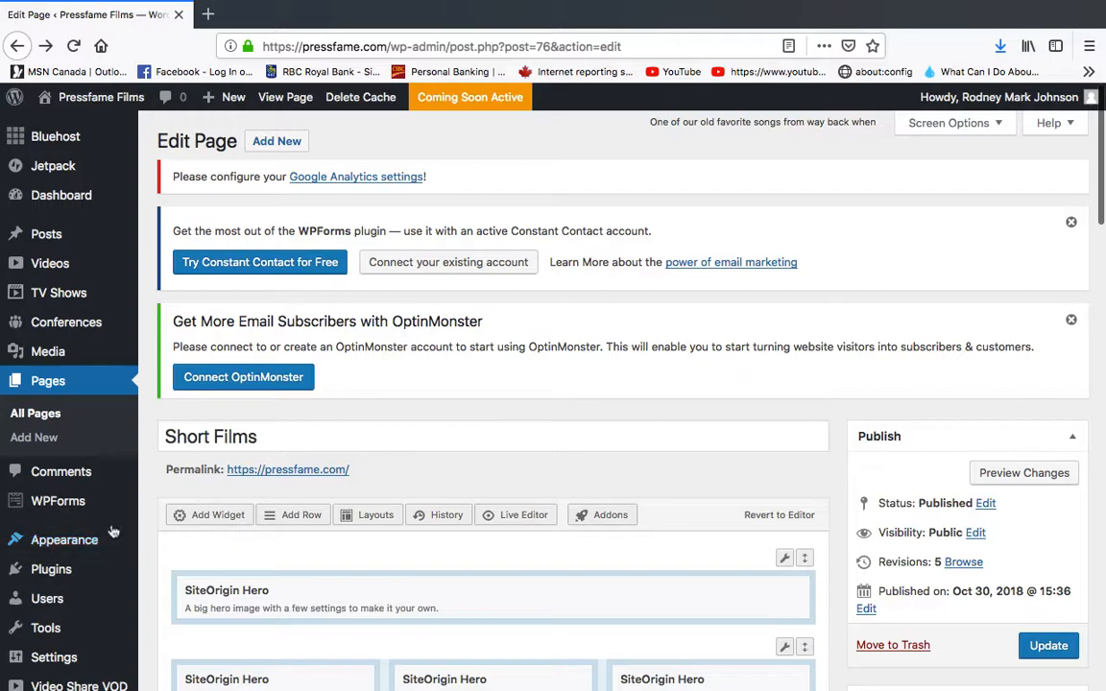
pyautogui.moveTo(98, 544)
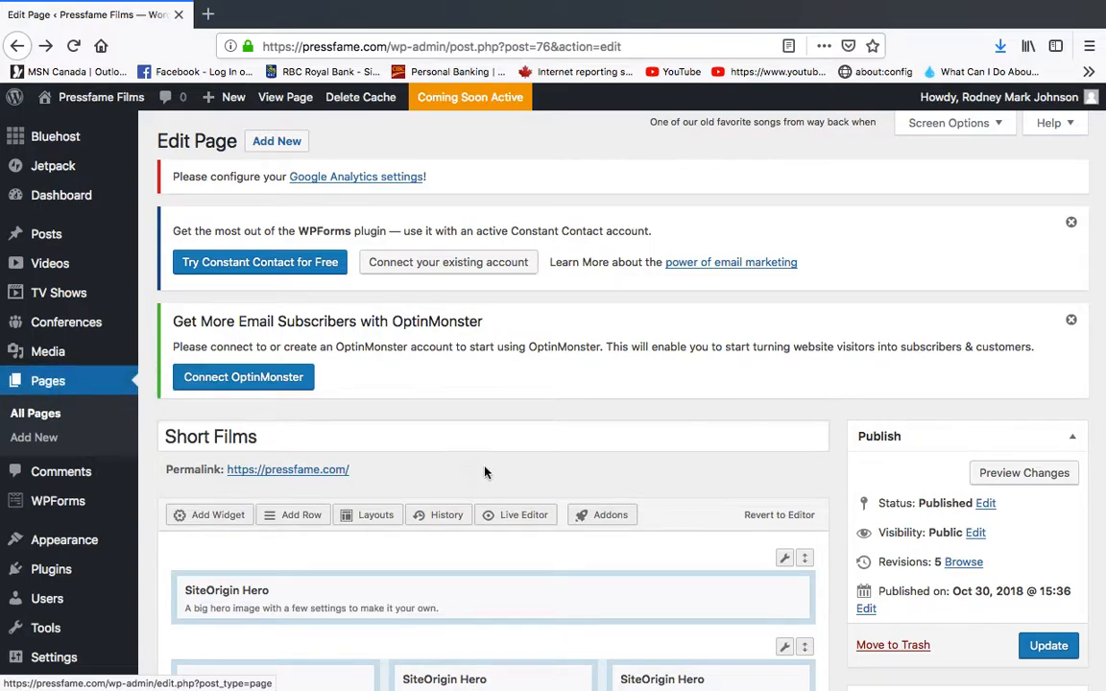
pyautogui.scroll(-3, 533, 459)
pyautogui.moveTo(711, 474)
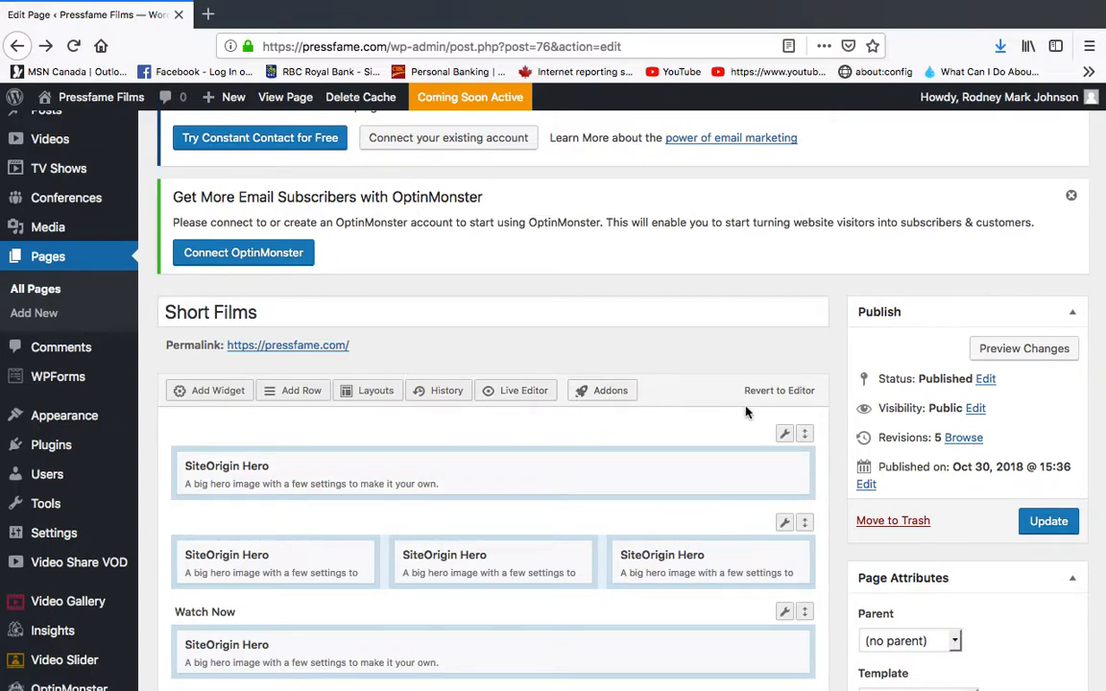
pyautogui.click(778, 394)
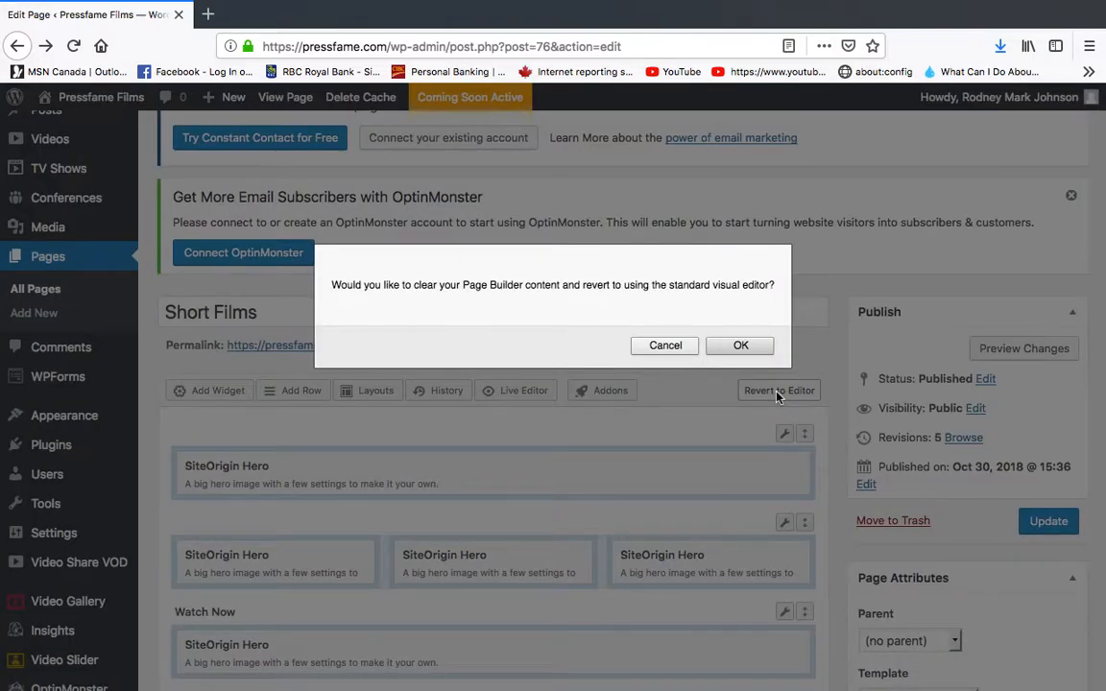
pyautogui.click(641, 347)
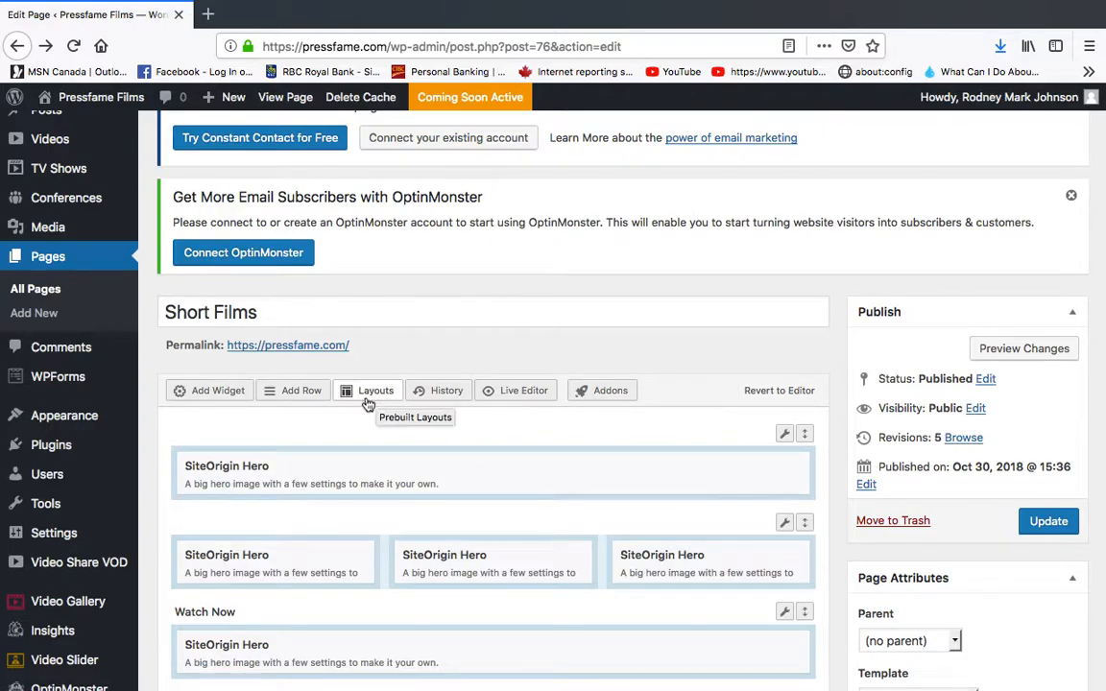
# Preview the Short Films page in the Live Editor, return to the page editor and update the page
pyautogui.click(526, 393)
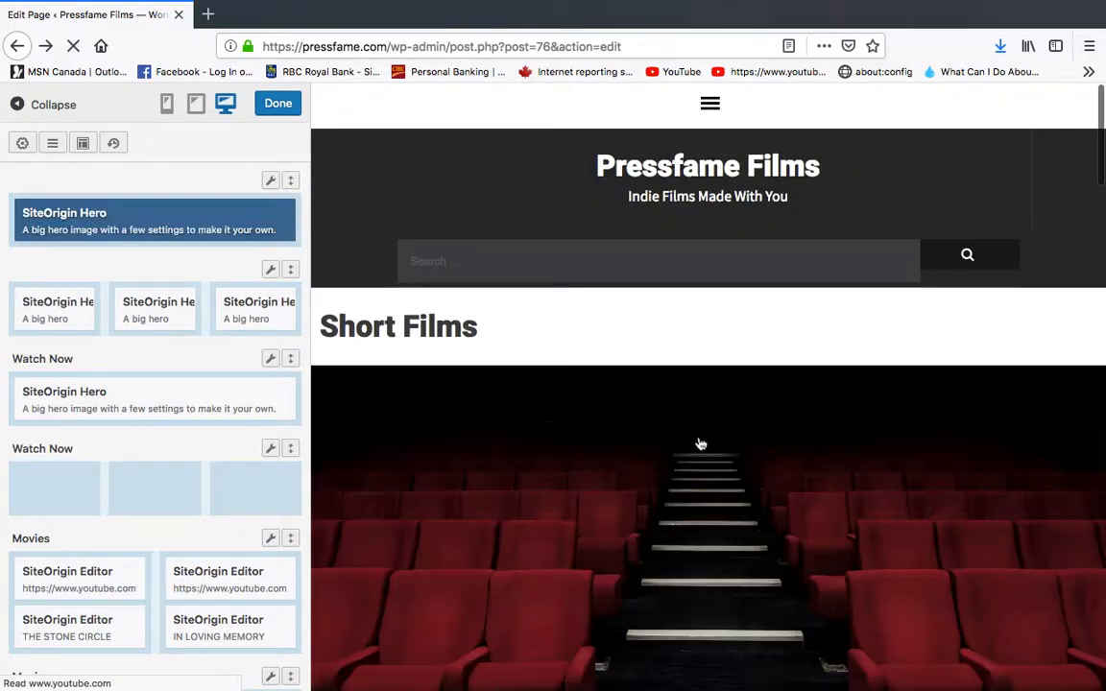
pyautogui.click(277, 103)
pyautogui.click(1056, 530)
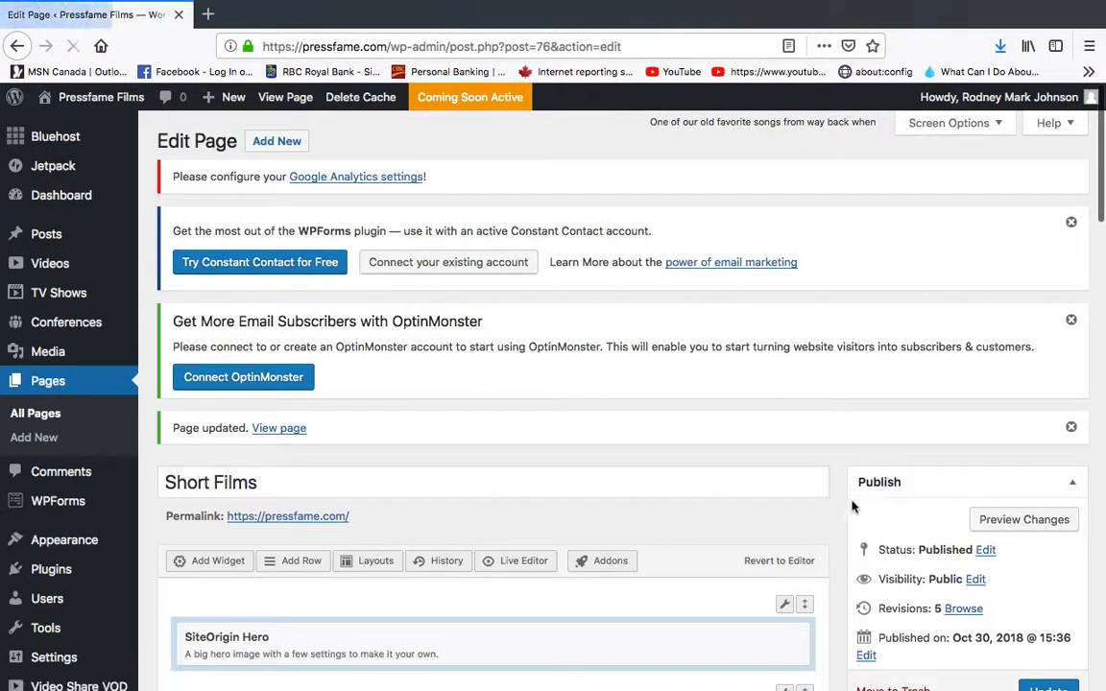
pyautogui.moveTo(728, 3)
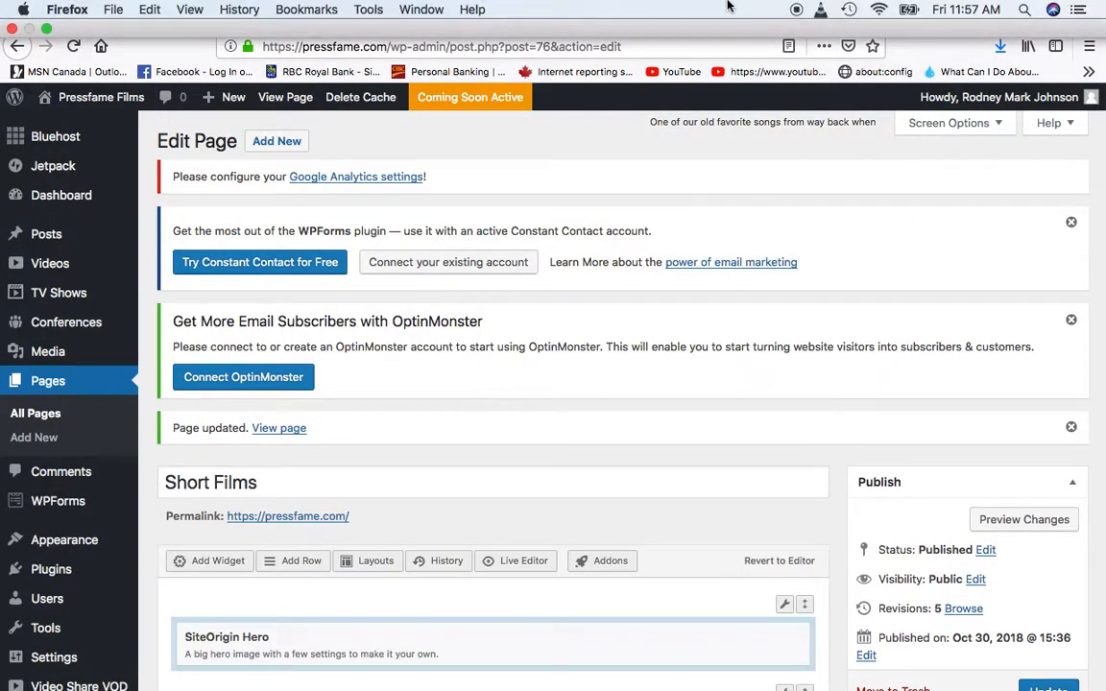